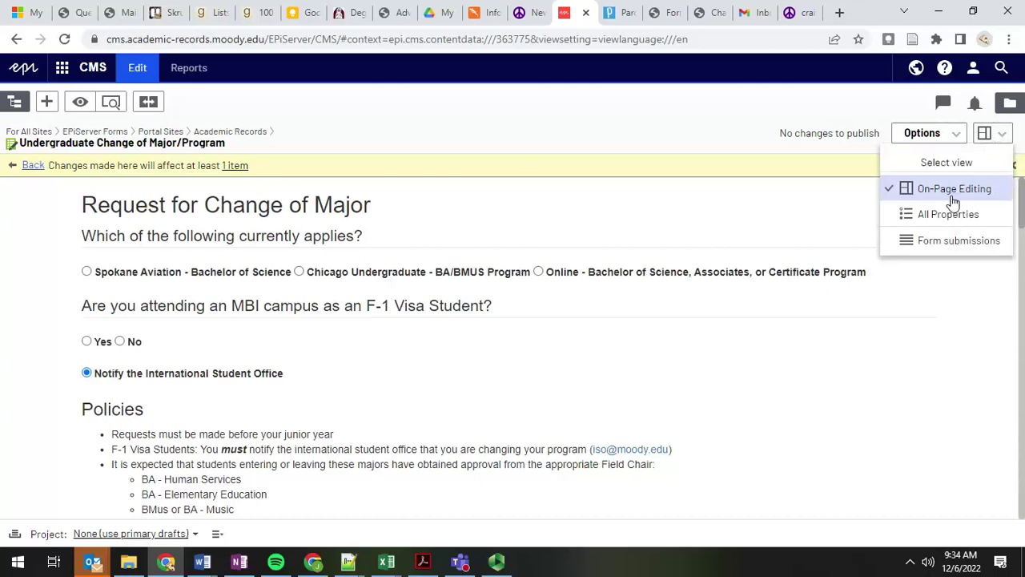
Step: Show all of the change-of-major form's properties, then open the Academic Records Forms listing
click(943, 216)
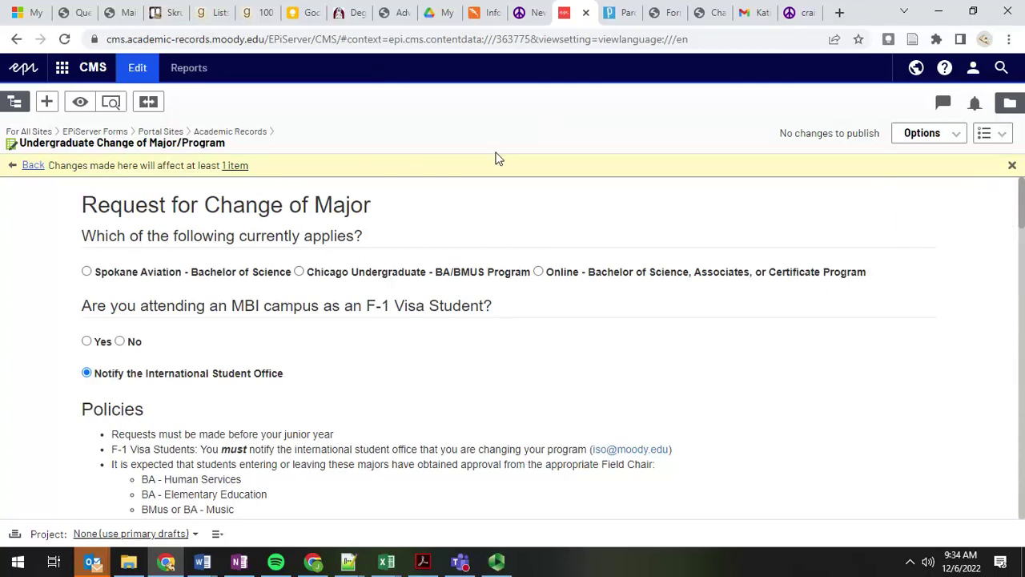
click(709, 12)
click(202, 229)
scroll(202, 229, up, 5)
click(154, 315)
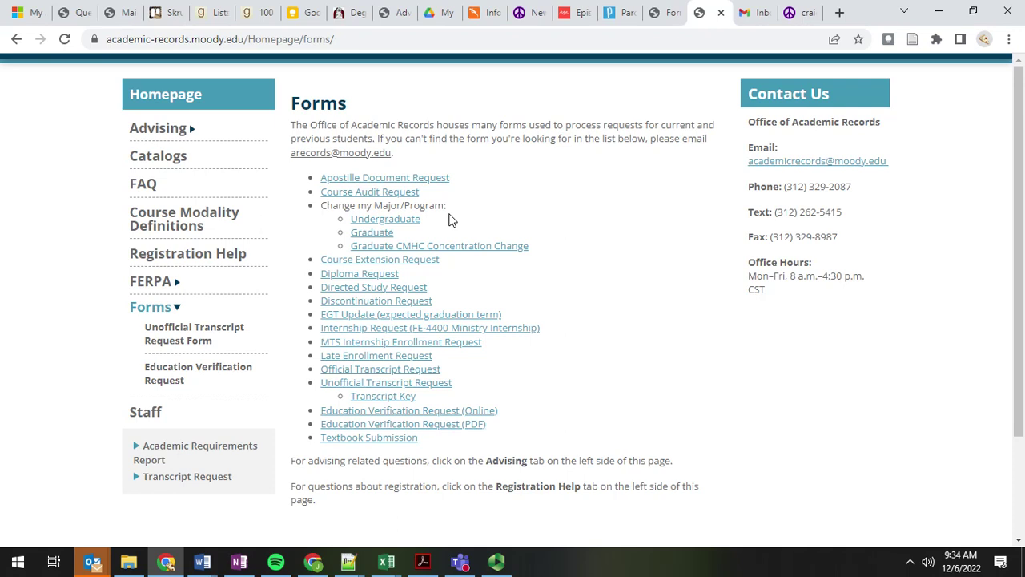
Step: Open the undergraduate change-of-major form and enter H as the last-name initial
click(371, 223)
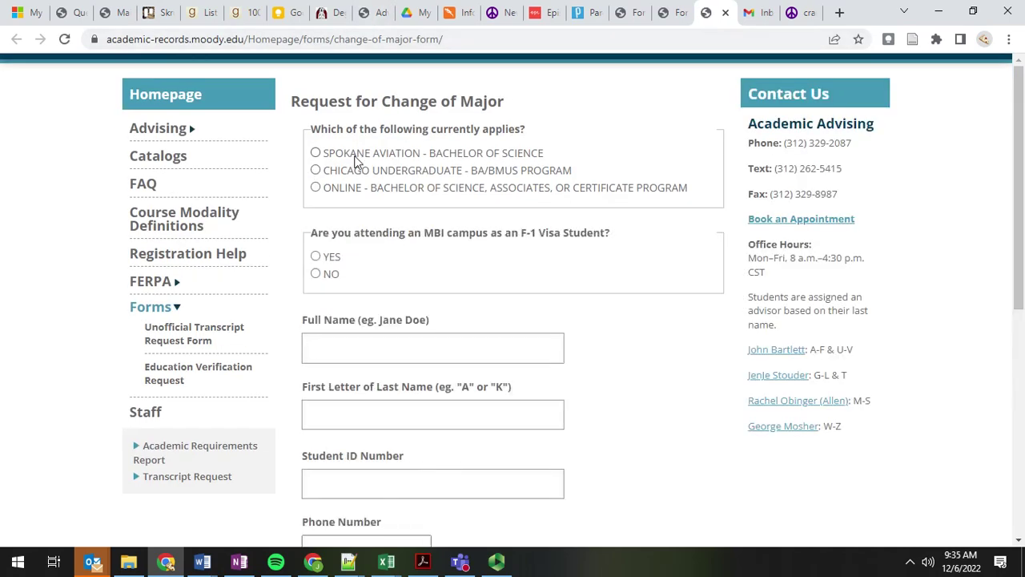
scroll(393, 165, down, 1)
click(346, 370)
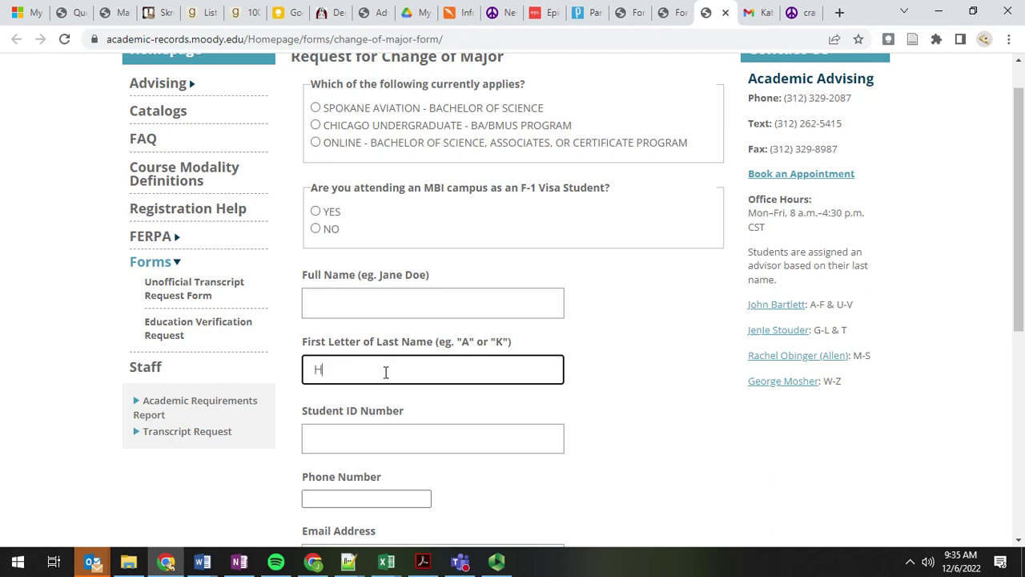
scroll(448, 183, down, 1)
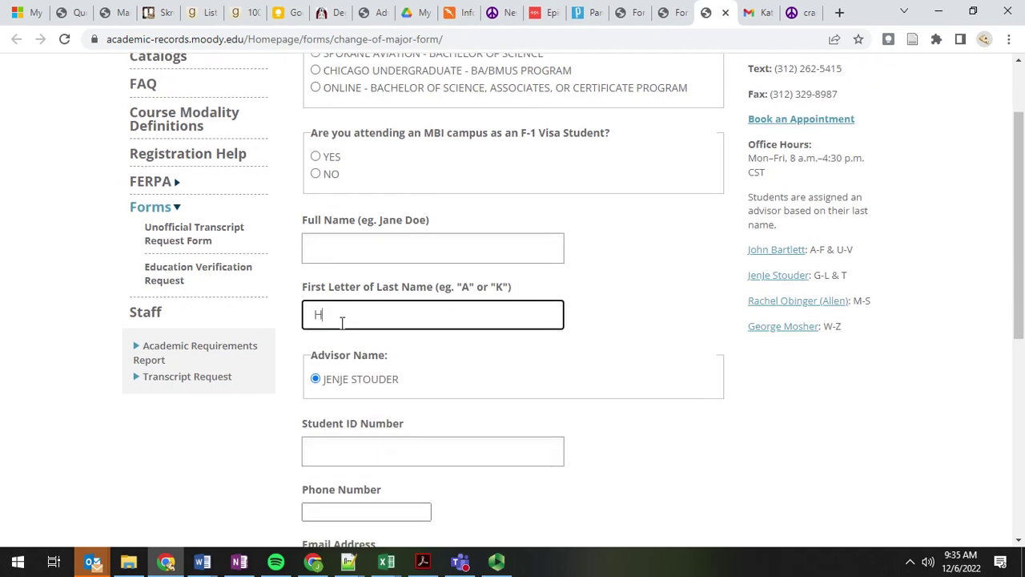
scroll(387, 213, up, 1)
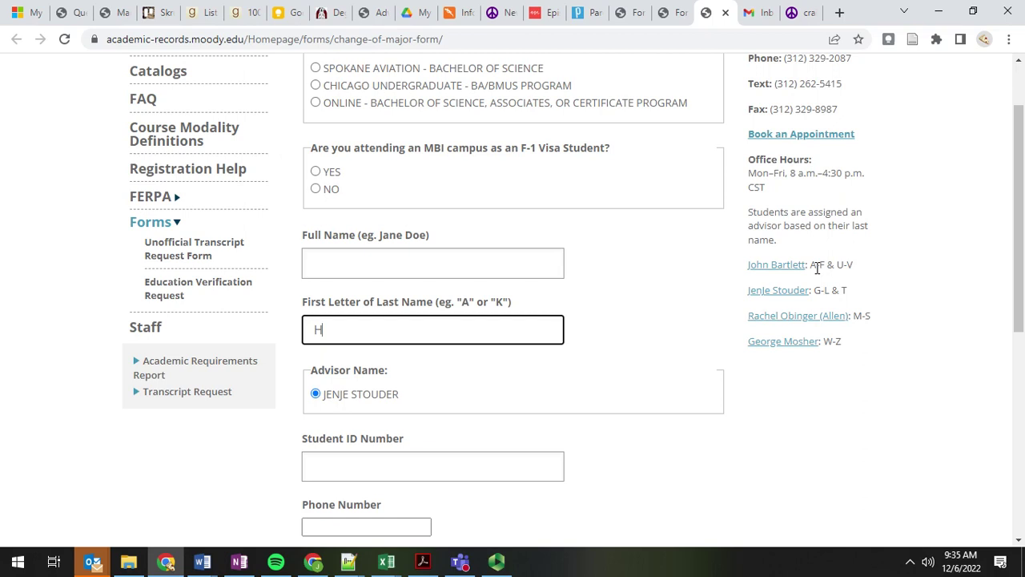
Step: Check the G-L & T letter range against the advisor name auto-selected for H
drag(811, 267, 860, 288)
click(865, 290)
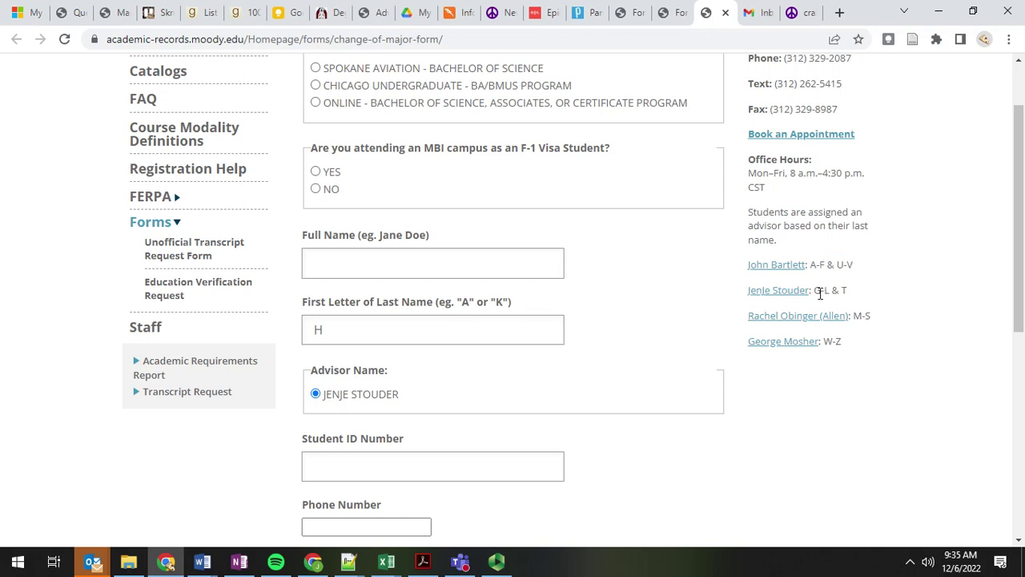
drag(815, 291, 849, 298)
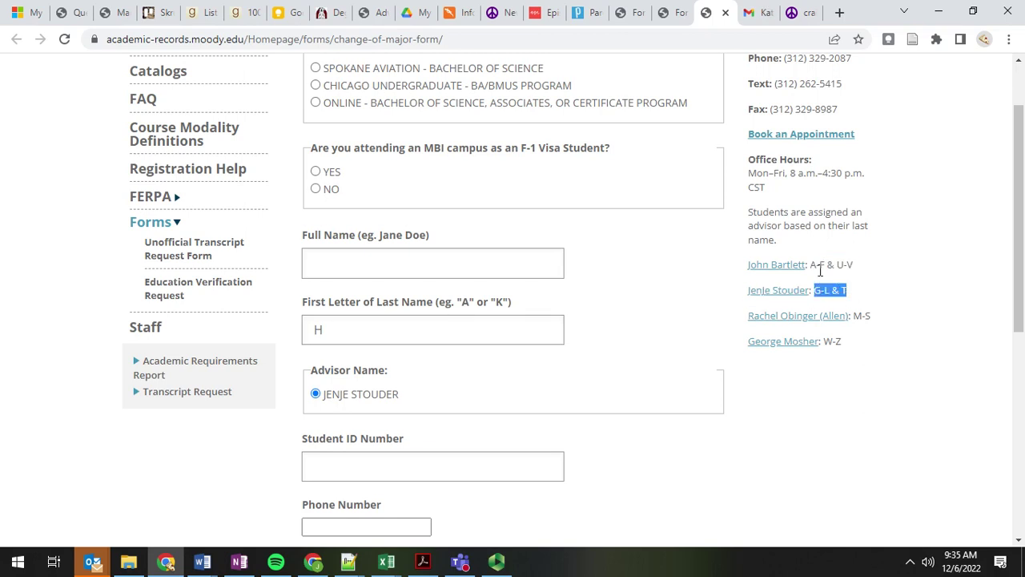
click(802, 324)
click(356, 333)
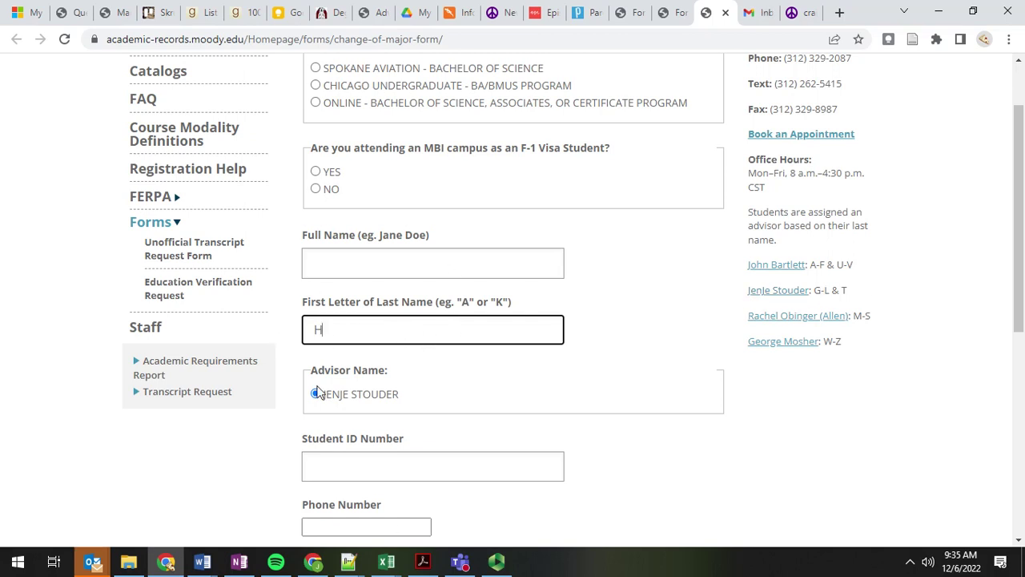
drag(324, 397, 427, 398)
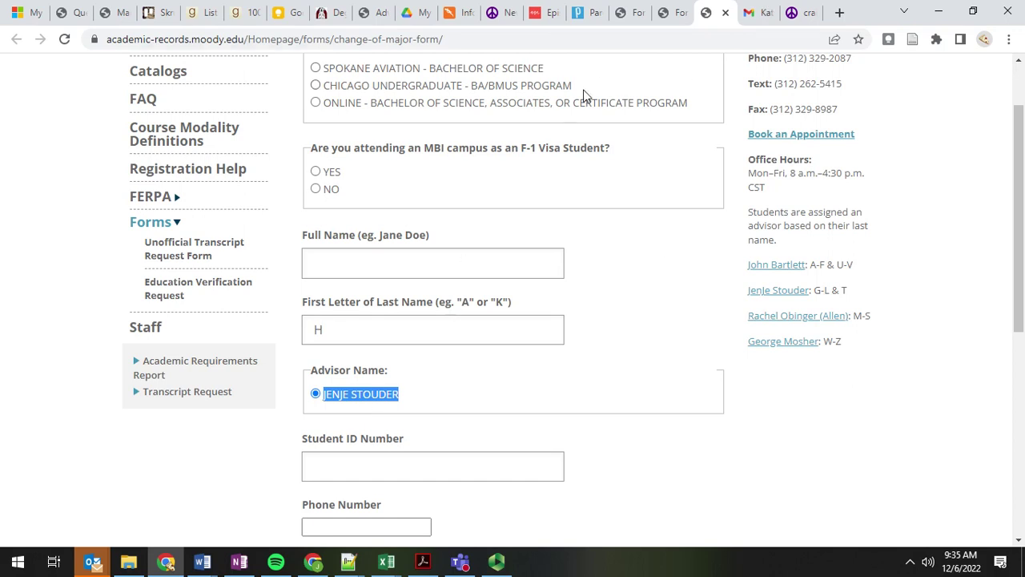
Step: Back in the CMS form editor, edit the Advisor A-F field and review its single e-mail choice
click(627, 13)
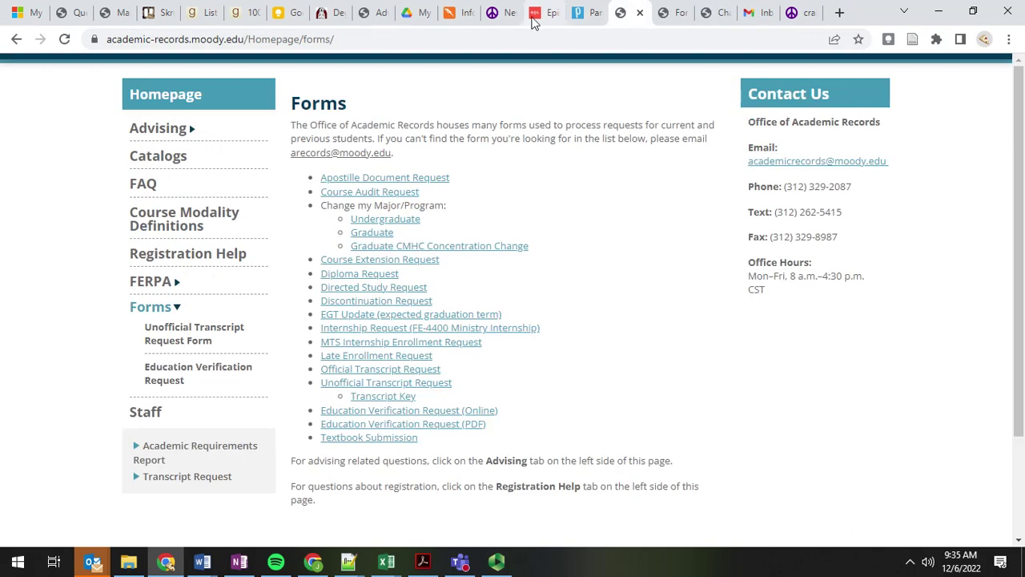
click(538, 18)
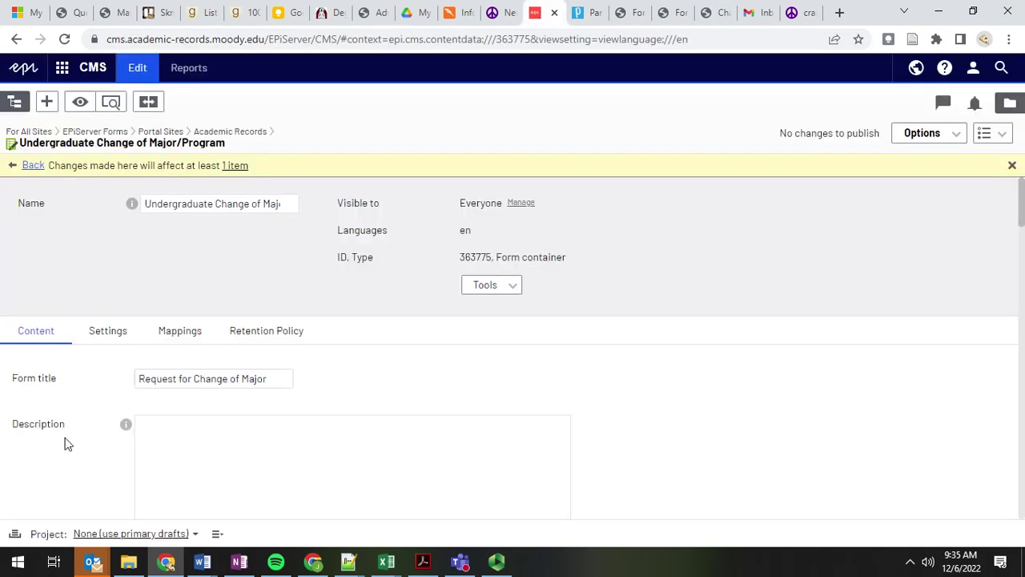
scroll(66, 441, down, 2)
scroll(68, 441, down, 10)
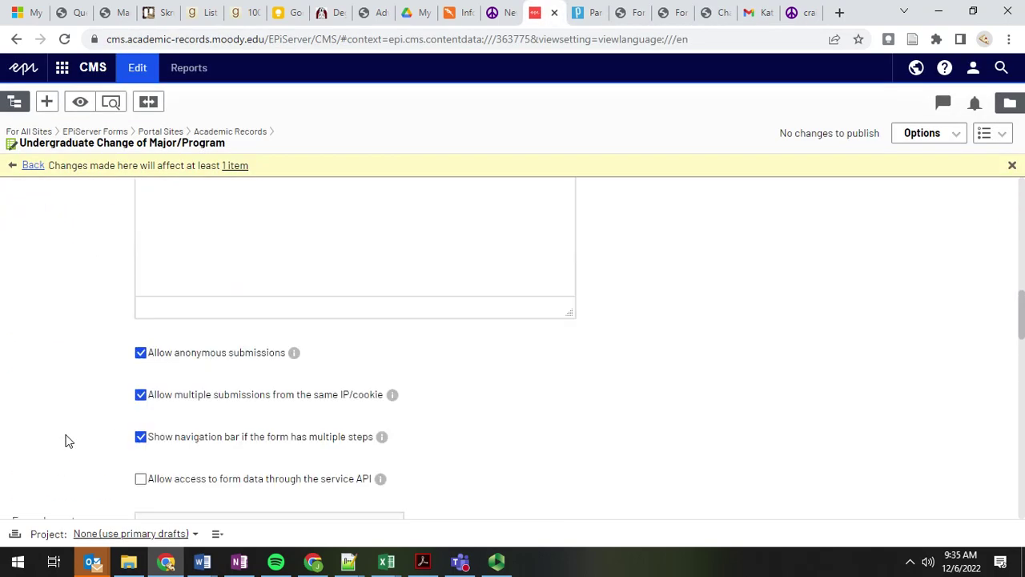
scroll(68, 441, down, 3)
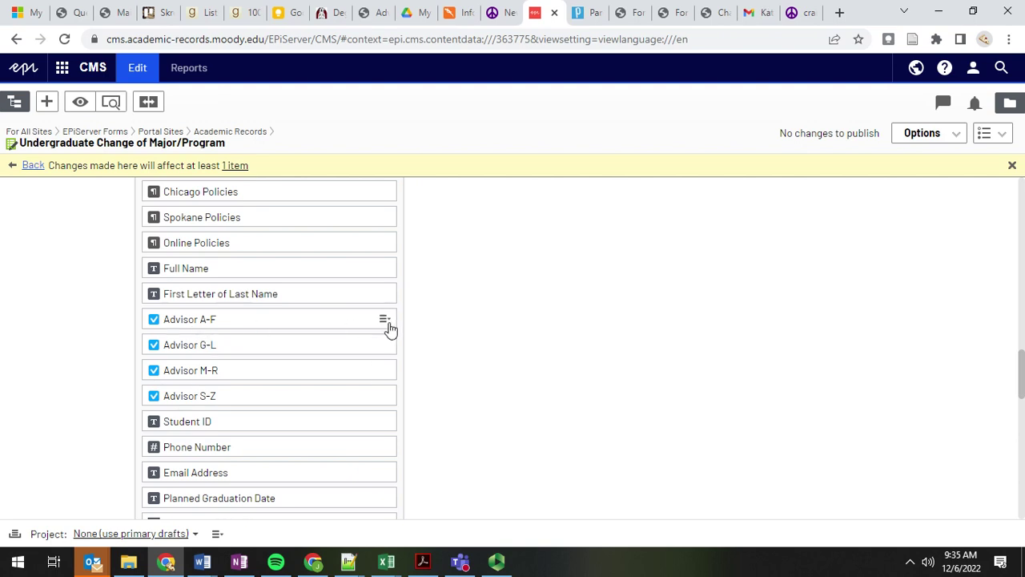
click(385, 322)
click(417, 340)
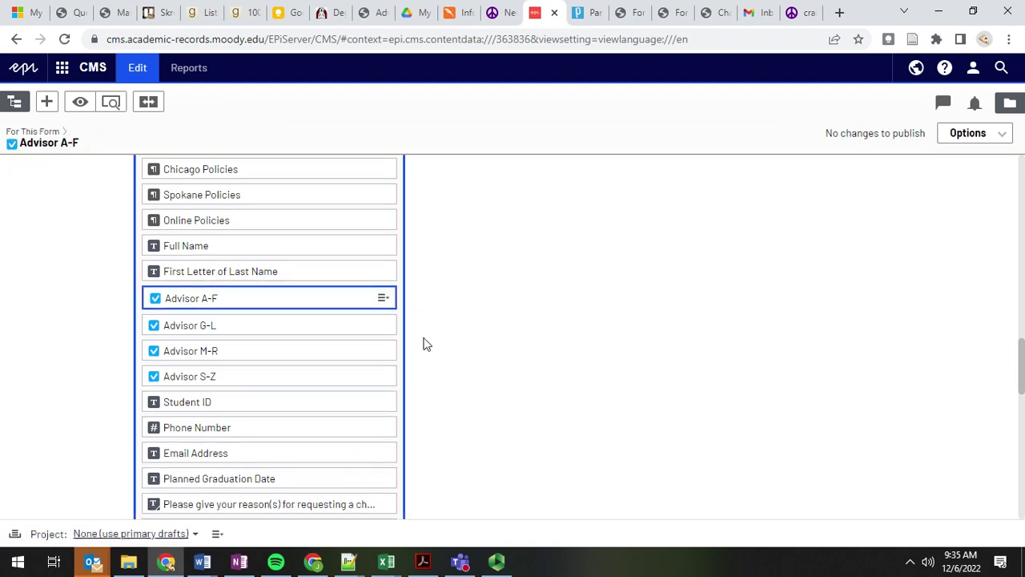
scroll(128, 360, down, 4)
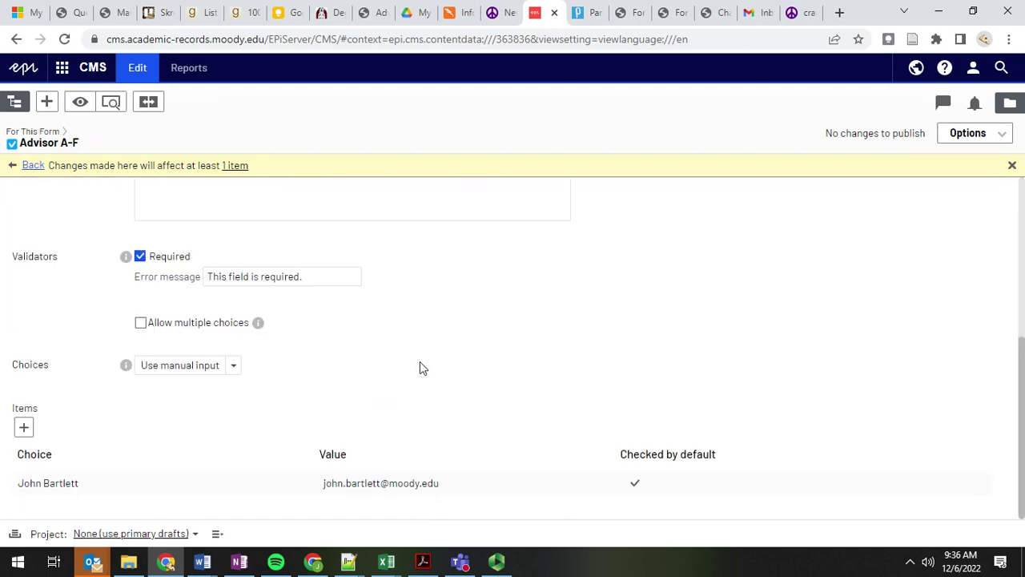
scroll(412, 372, up, 1)
scroll(316, 412, down, 1)
click(709, 13)
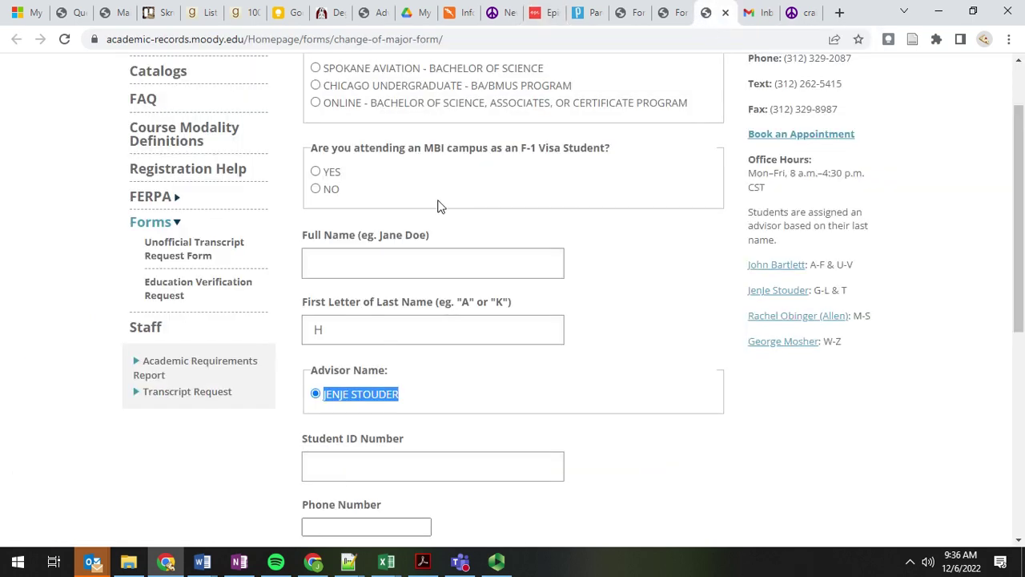
click(382, 395)
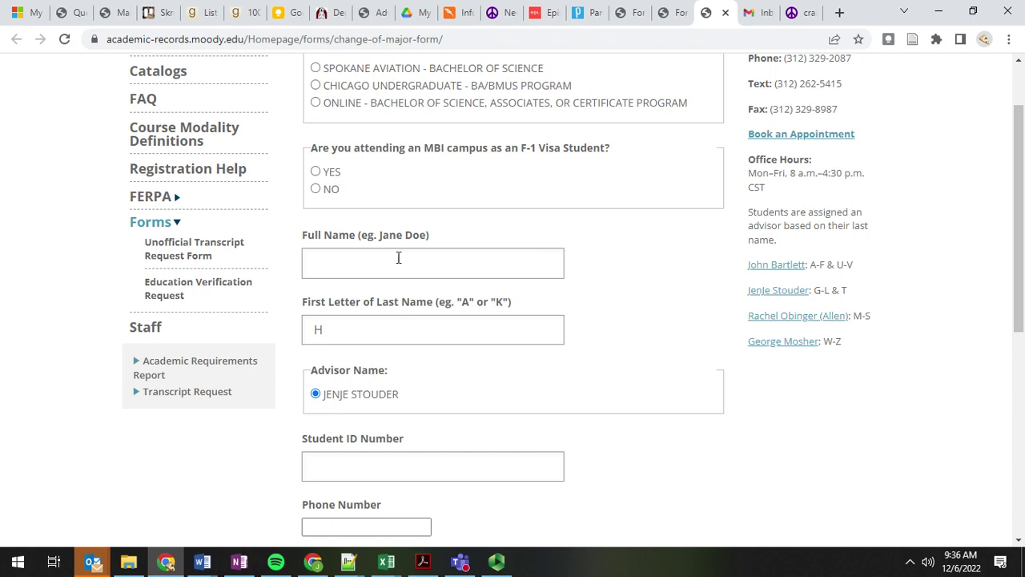
click(582, 18)
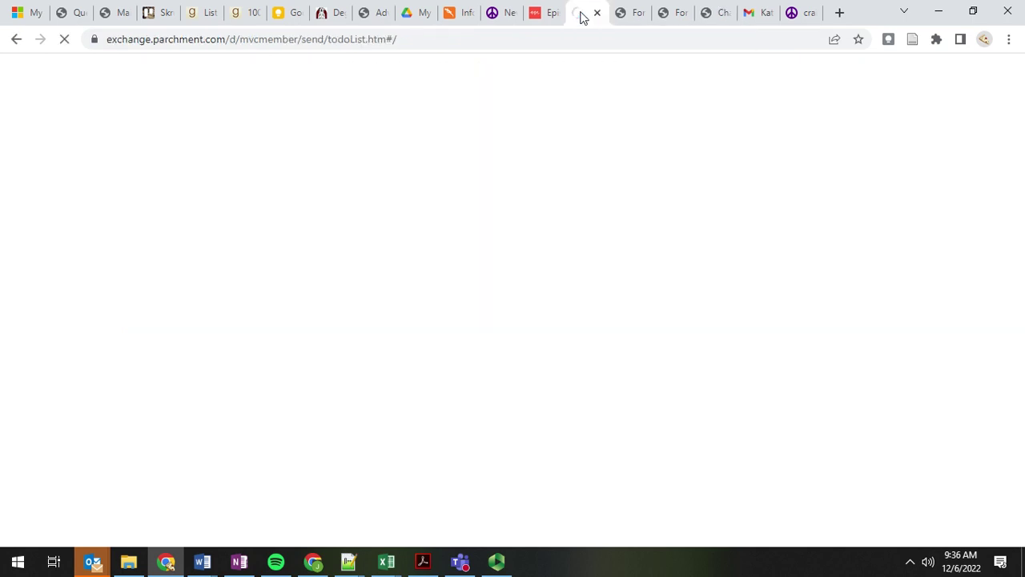
click(537, 16)
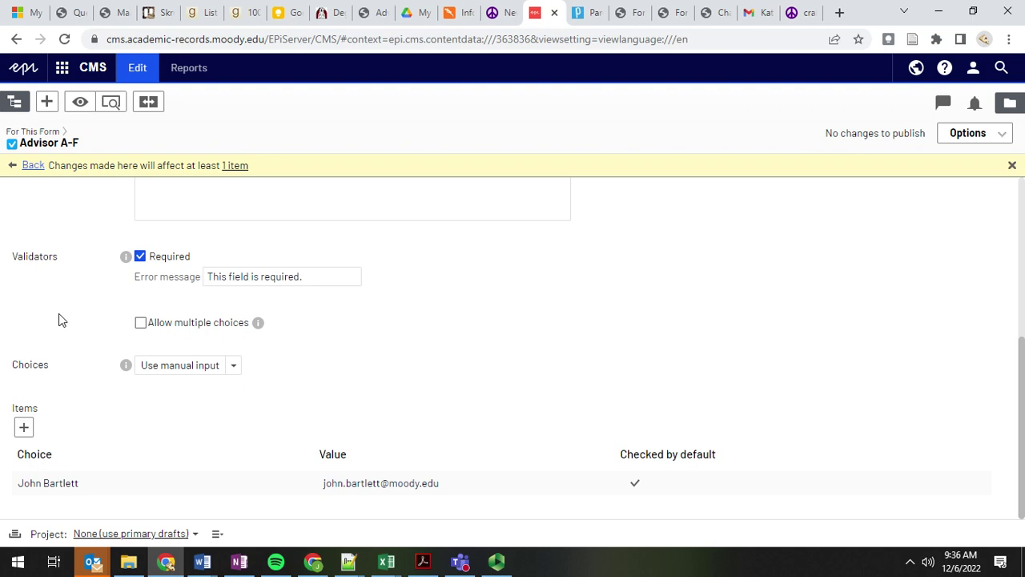
scroll(68, 298, up, 1)
scroll(46, 335, down, 1)
scroll(39, 294, up, 5)
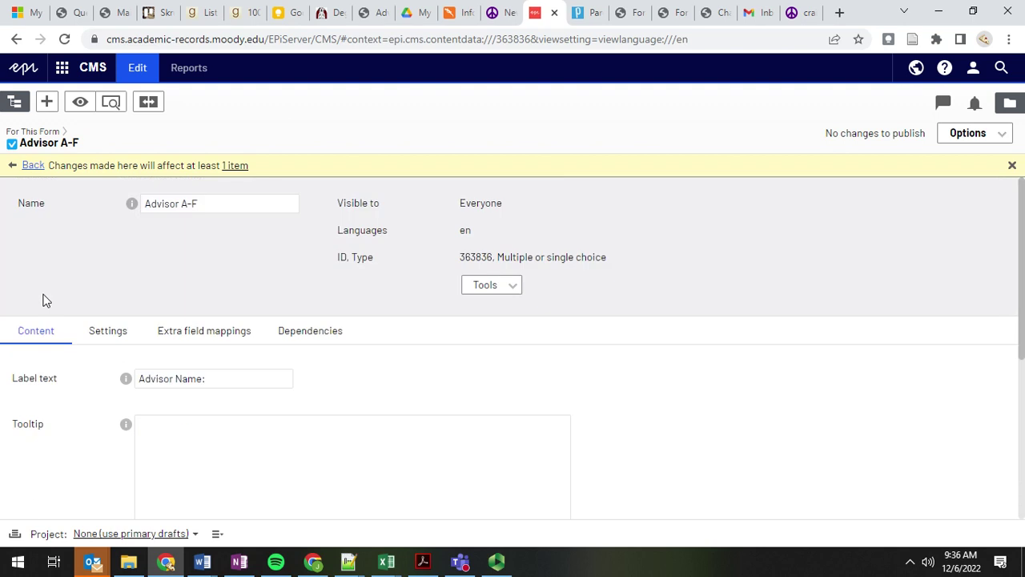
scroll(45, 383, down, 5)
scroll(44, 382, up, 5)
scroll(45, 383, down, 5)
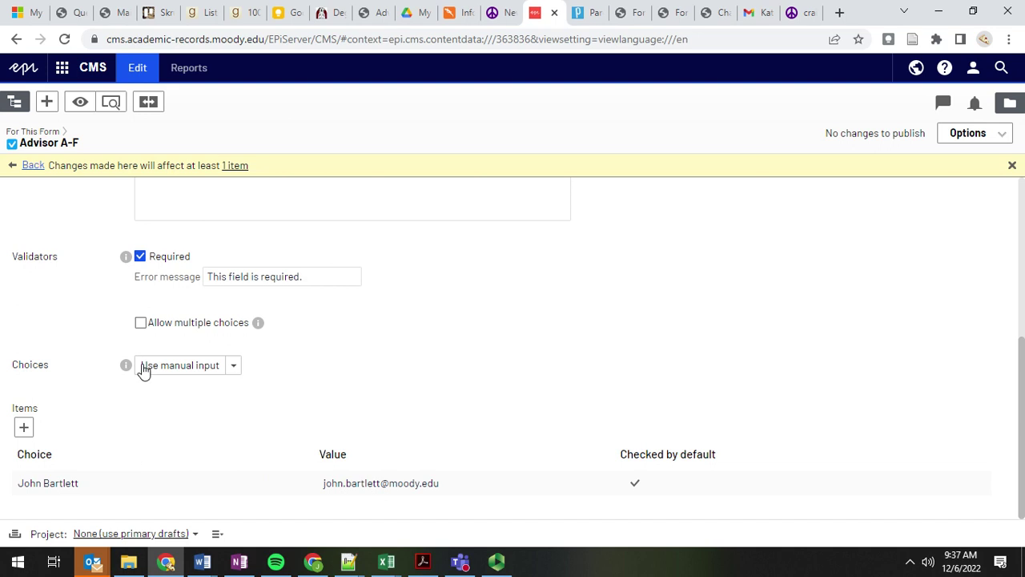
scroll(143, 369, up, 3)
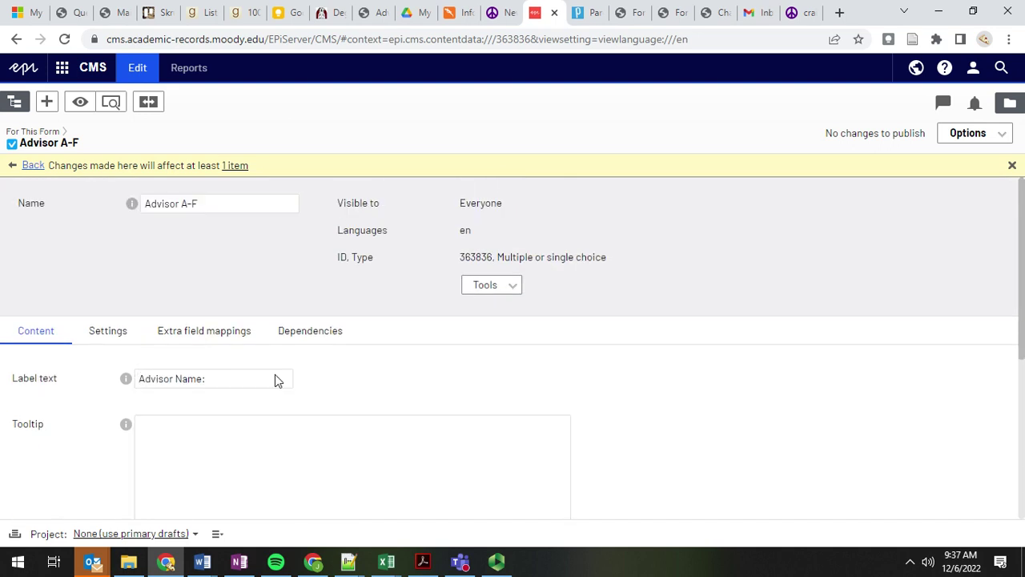
scroll(69, 416, down, 4)
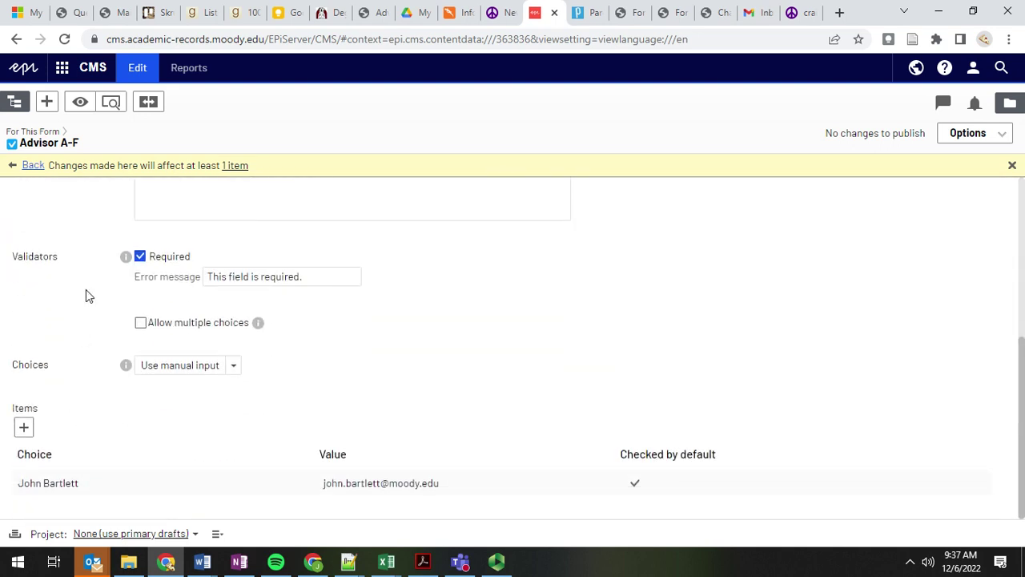
scroll(87, 293, up, 3)
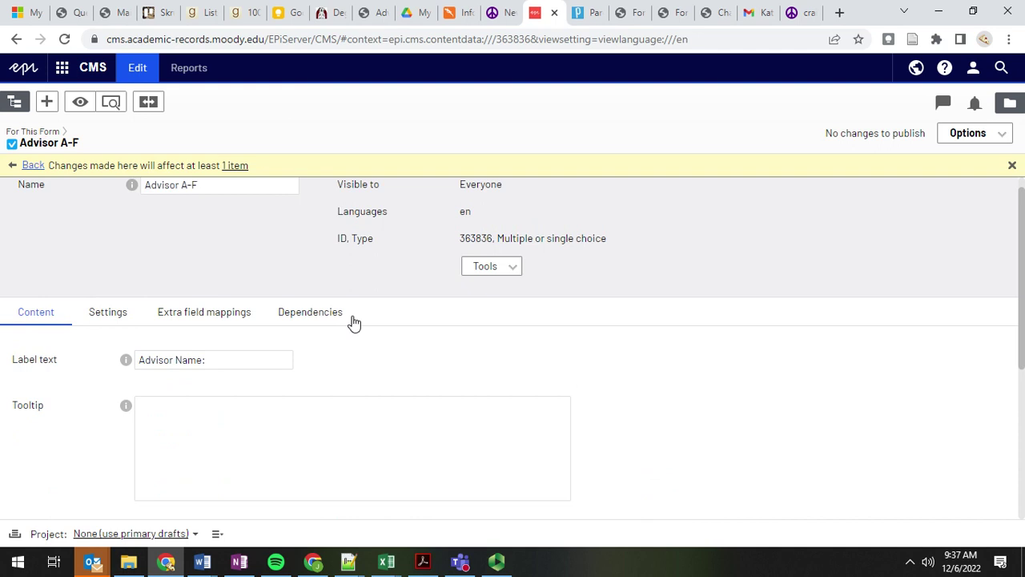
scroll(80, 410, down, 1)
scroll(80, 409, up, 1)
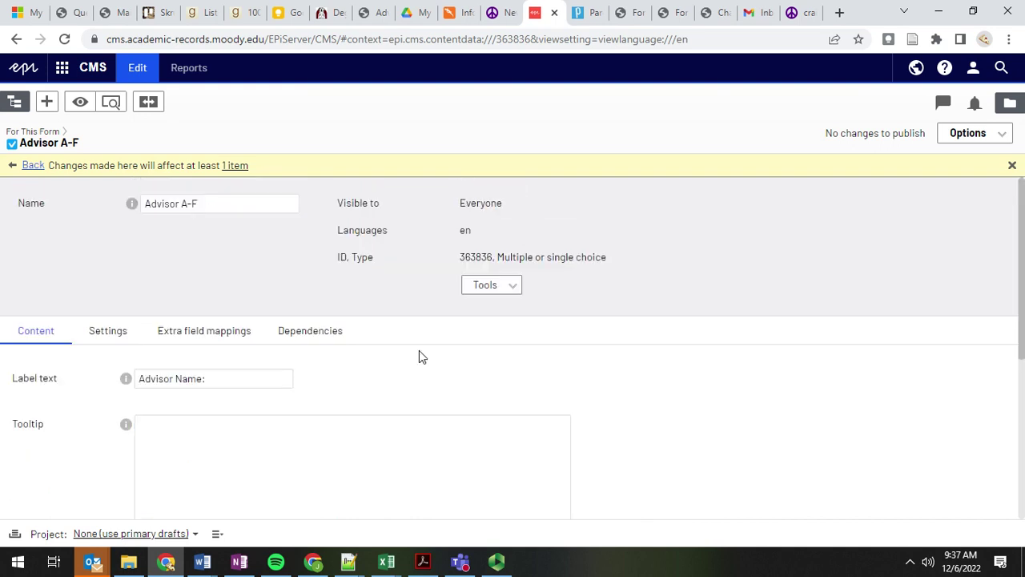
click(322, 336)
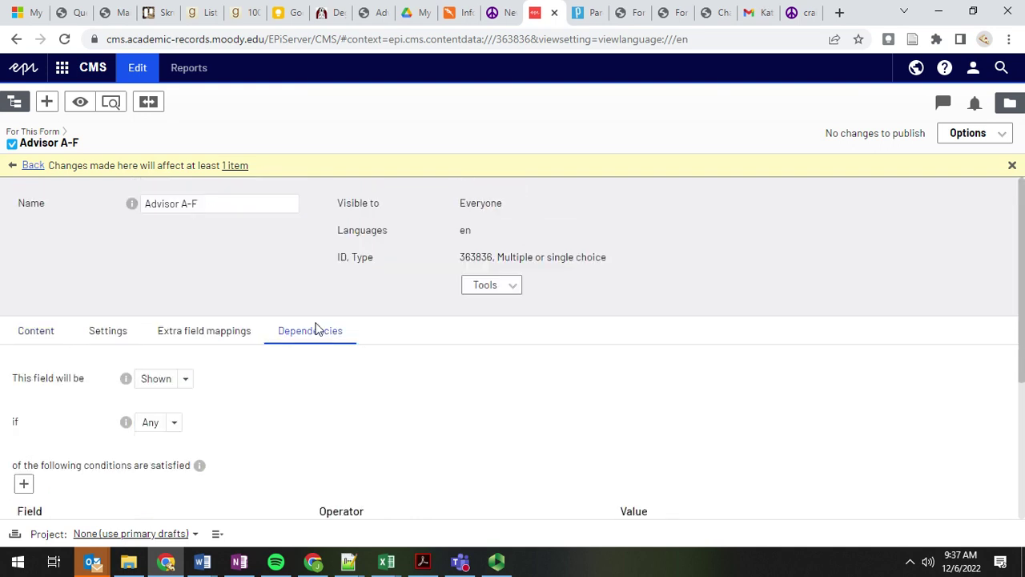
scroll(240, 416, down, 2)
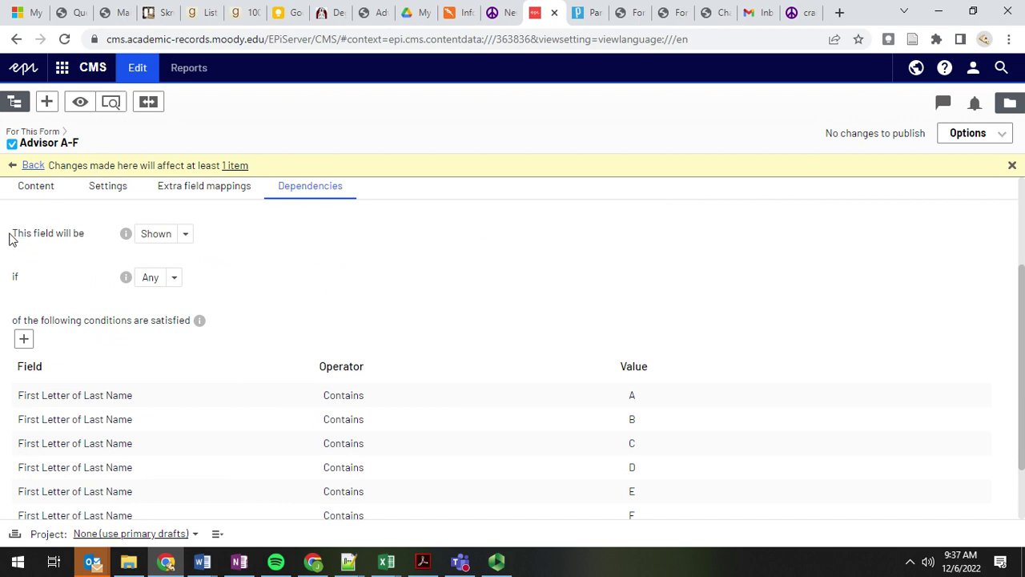
drag(14, 236, 222, 217)
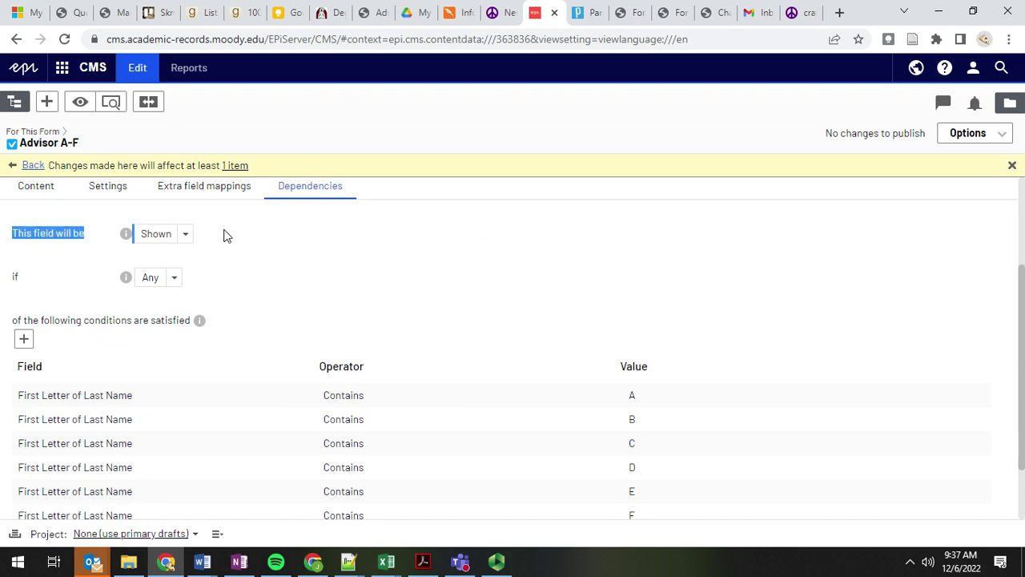
click(225, 234)
scroll(124, 276, down, 1)
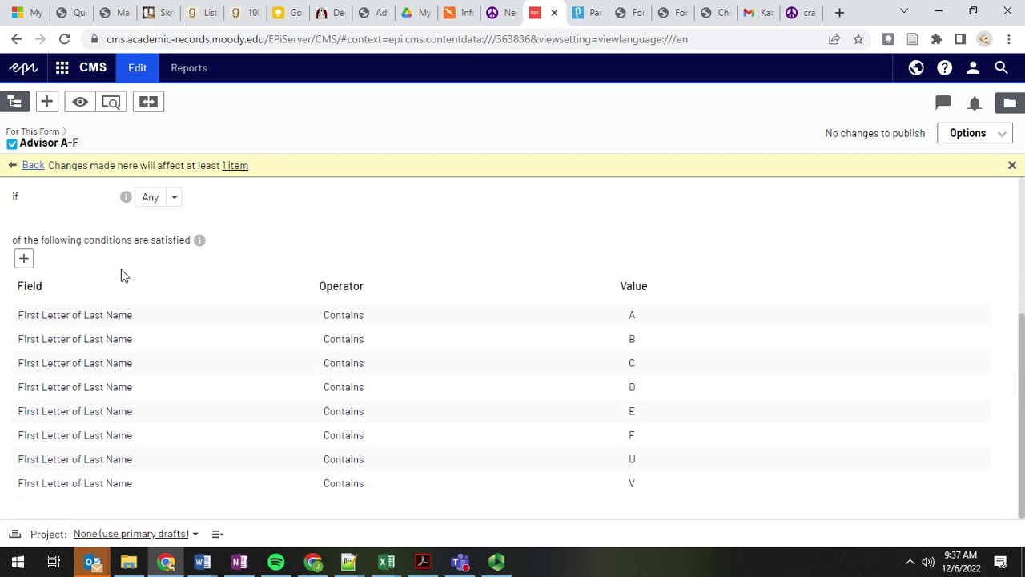
scroll(124, 276, up, 1)
scroll(124, 276, down, 1)
scroll(125, 276, down, 1)
scroll(124, 276, up, 1)
scroll(96, 276, down, 1)
click(709, 18)
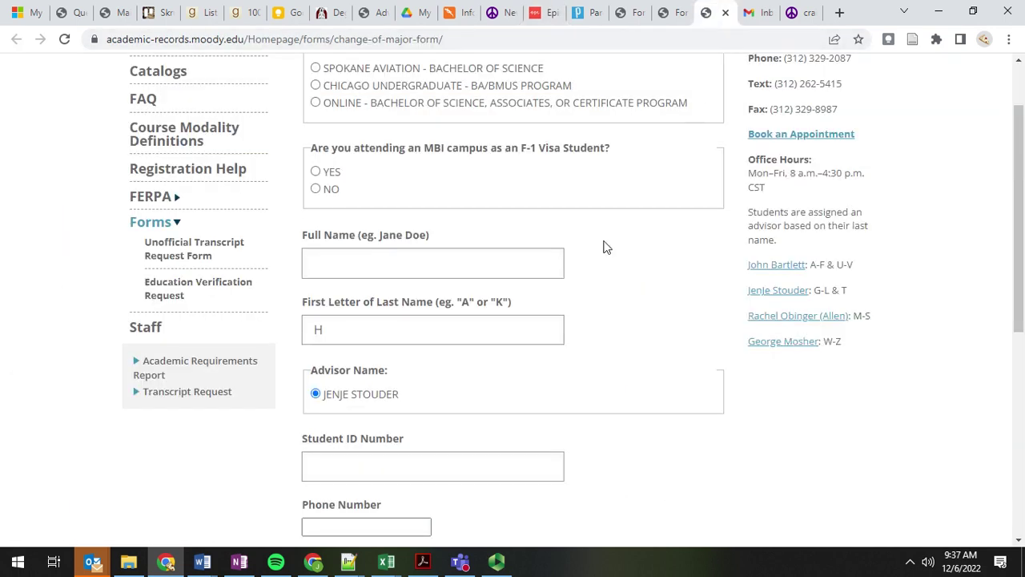
drag(813, 265, 890, 268)
click(892, 267)
click(543, 12)
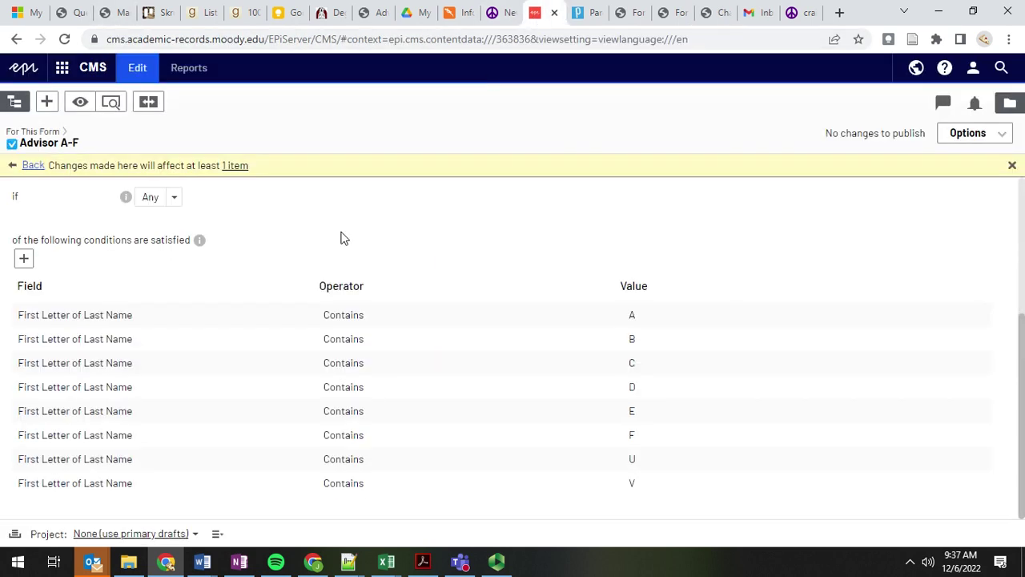
drag(254, 204, 91, 240)
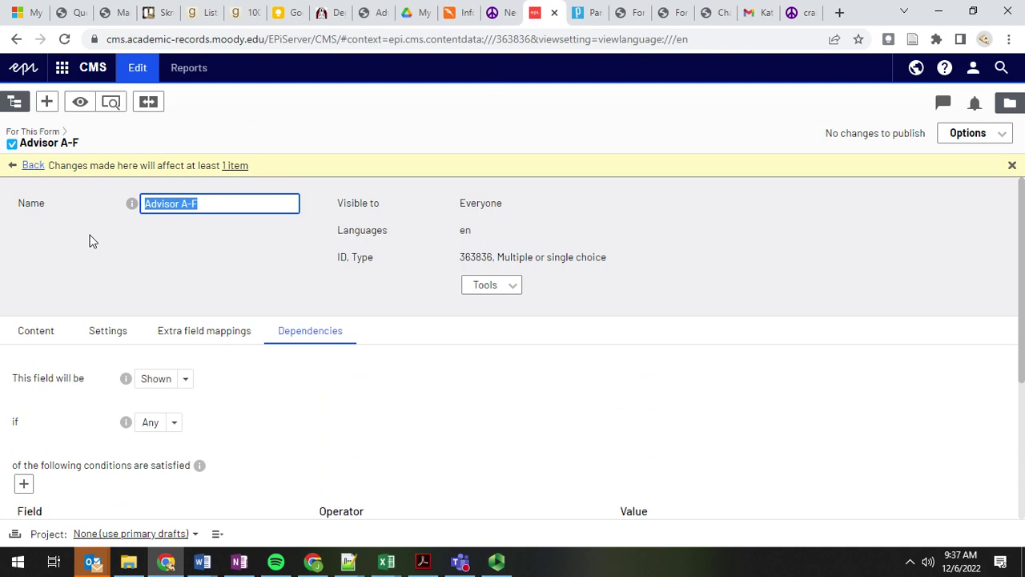
click(211, 206)
triple_click(151, 209)
click(256, 212)
click(326, 407)
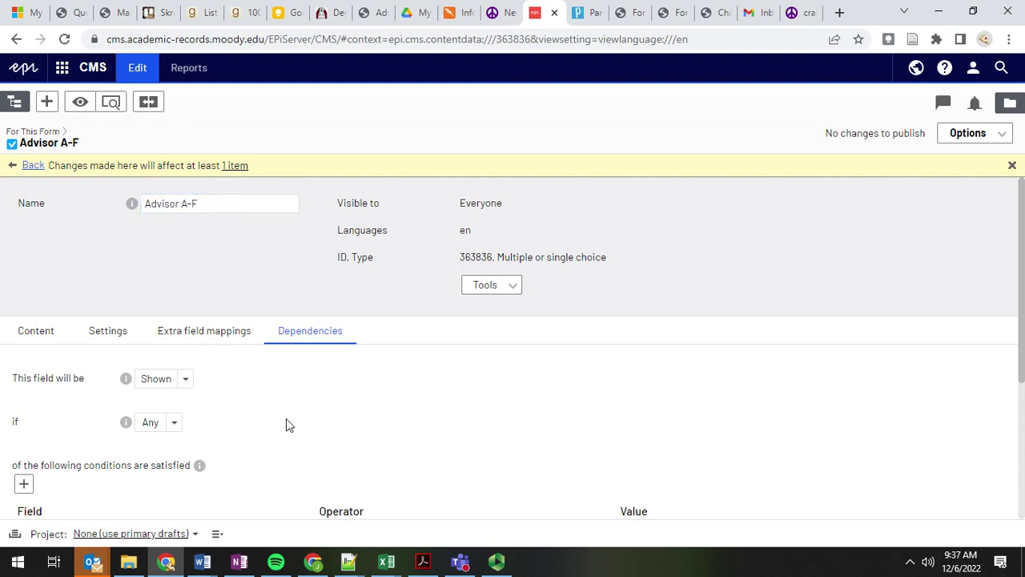
scroll(254, 261, down, 1)
scroll(254, 277, up, 1)
scroll(263, 406, down, 3)
scroll(332, 314, down, 3)
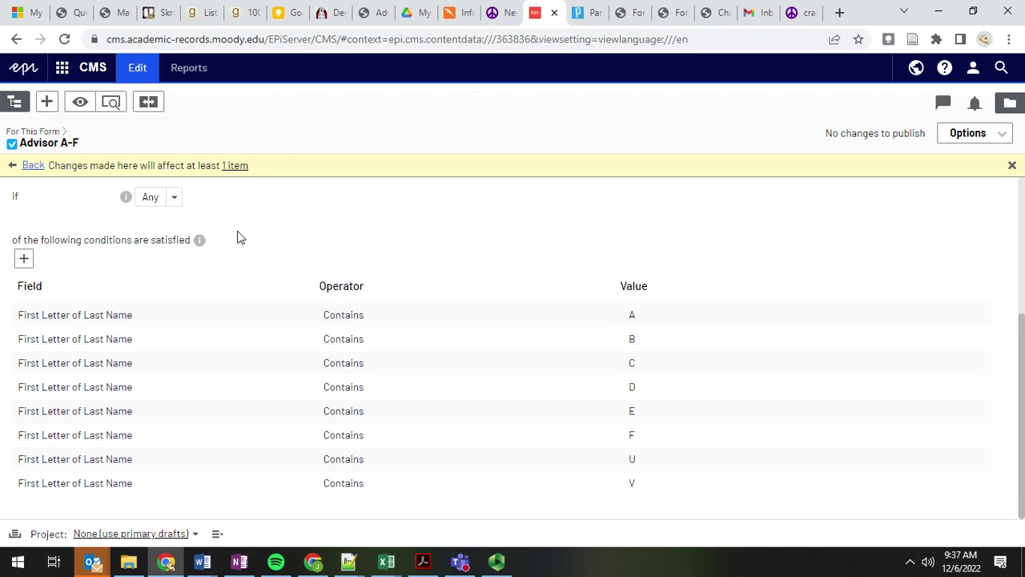
scroll(268, 257, up, 2)
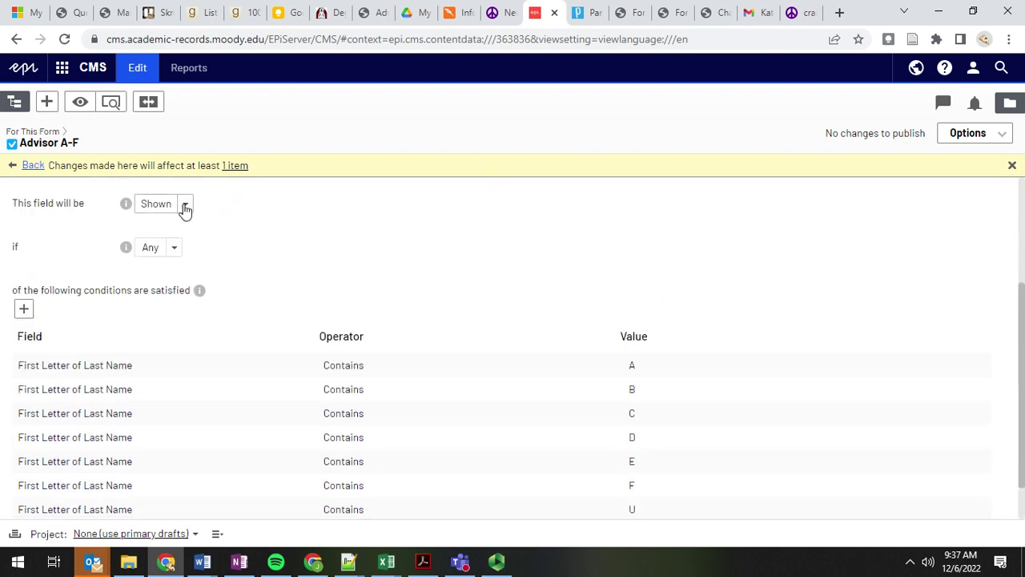
Step: Keep the Advisor A-F field's conditions set to Shown and match Any
click(185, 206)
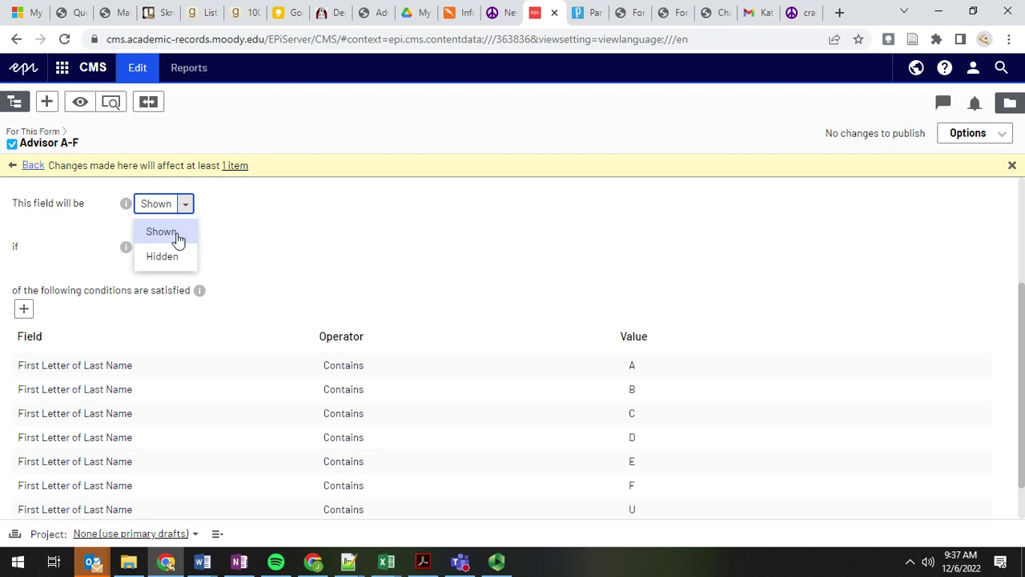
click(182, 233)
click(153, 249)
click(215, 254)
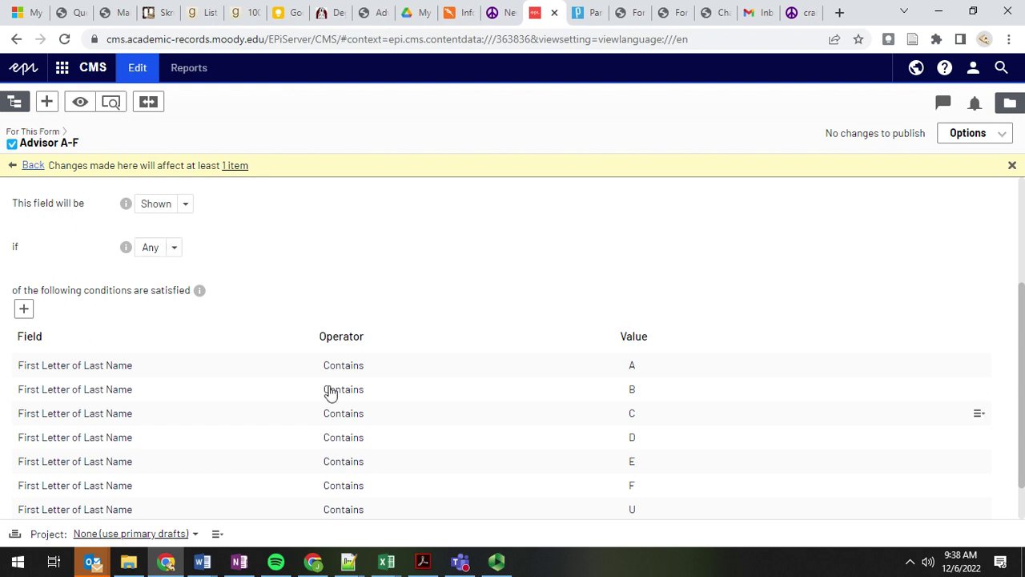
scroll(320, 430, down, 1)
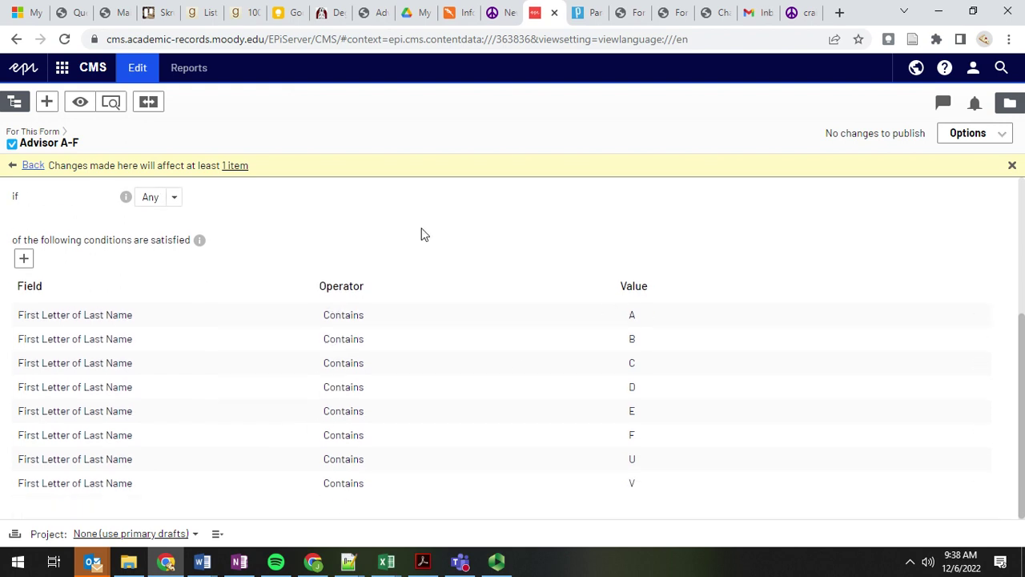
scroll(209, 268, up, 1)
scroll(208, 268, down, 1)
scroll(238, 262, up, 1)
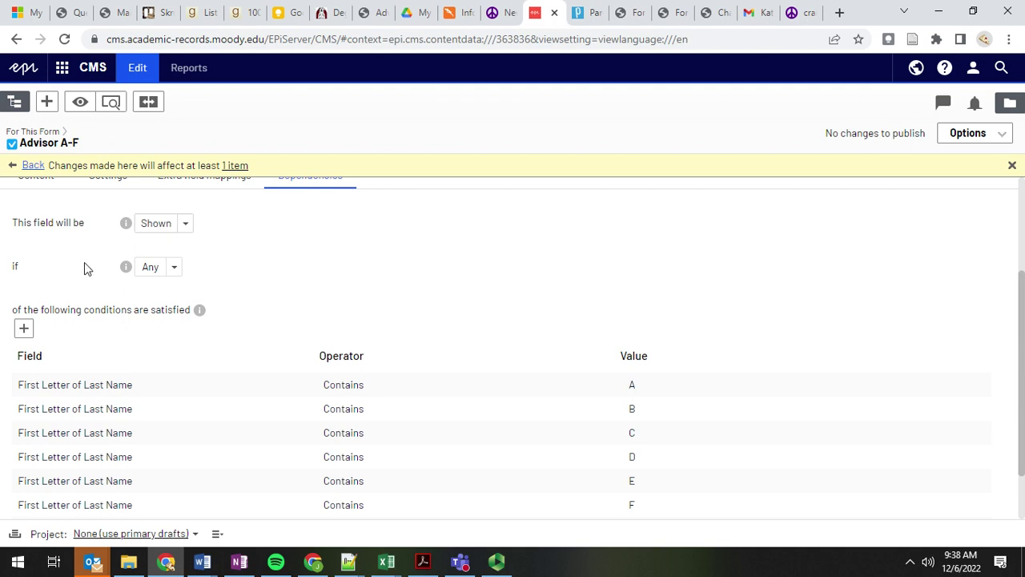
scroll(343, 288, down, 1)
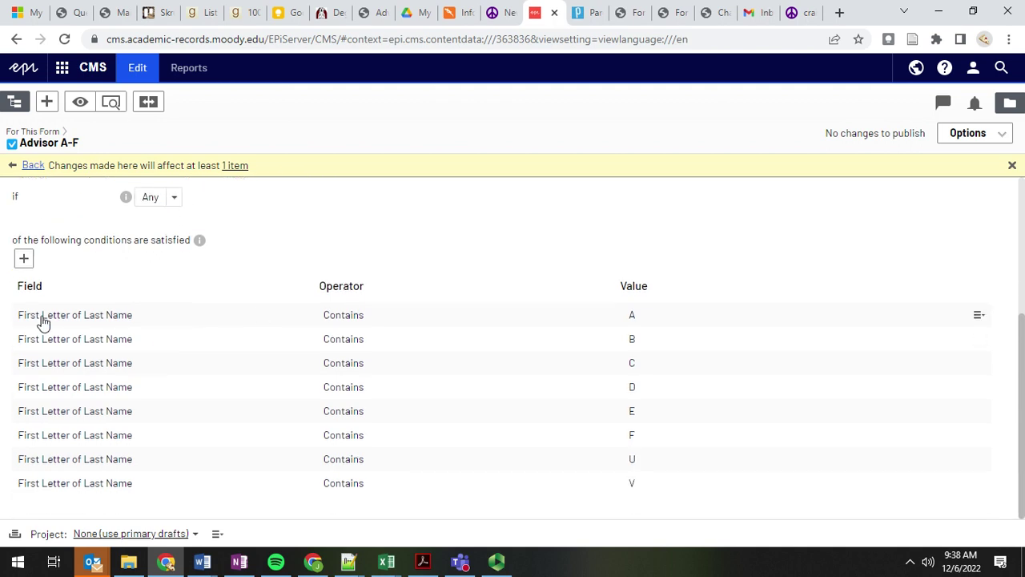
Step: Close two extra browser tabs and focus the live form's First Letter of Last Name field
click(672, 14)
click(685, 16)
click(682, 16)
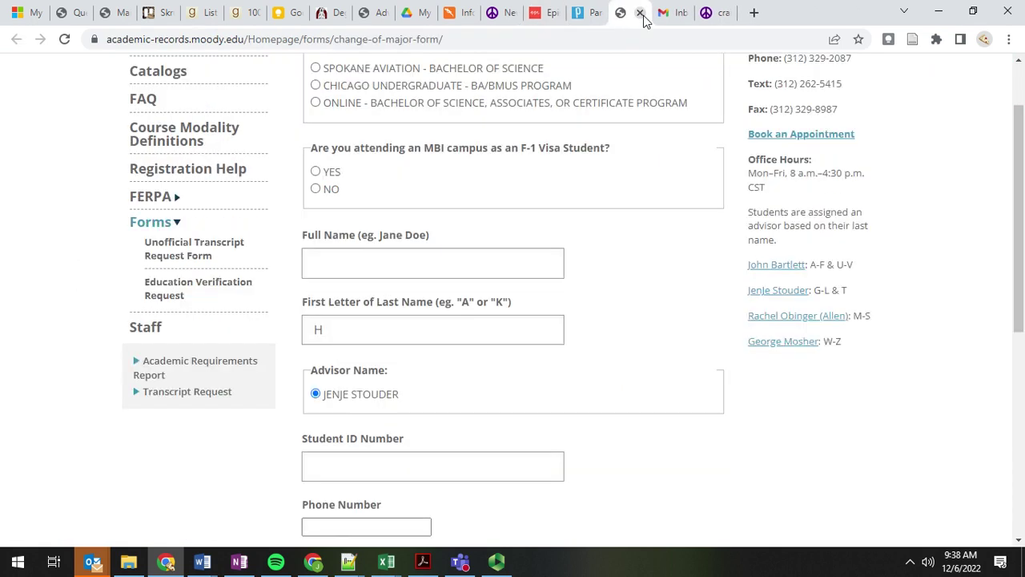
click(351, 333)
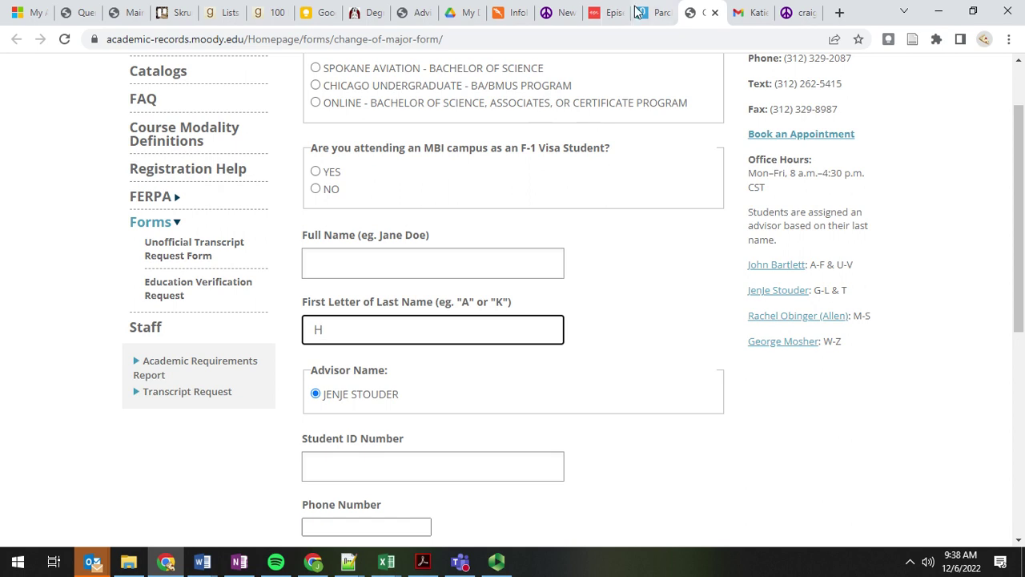
Step: Review the field's Content tab label and items in the CMS, then go back to the parent form
click(602, 16)
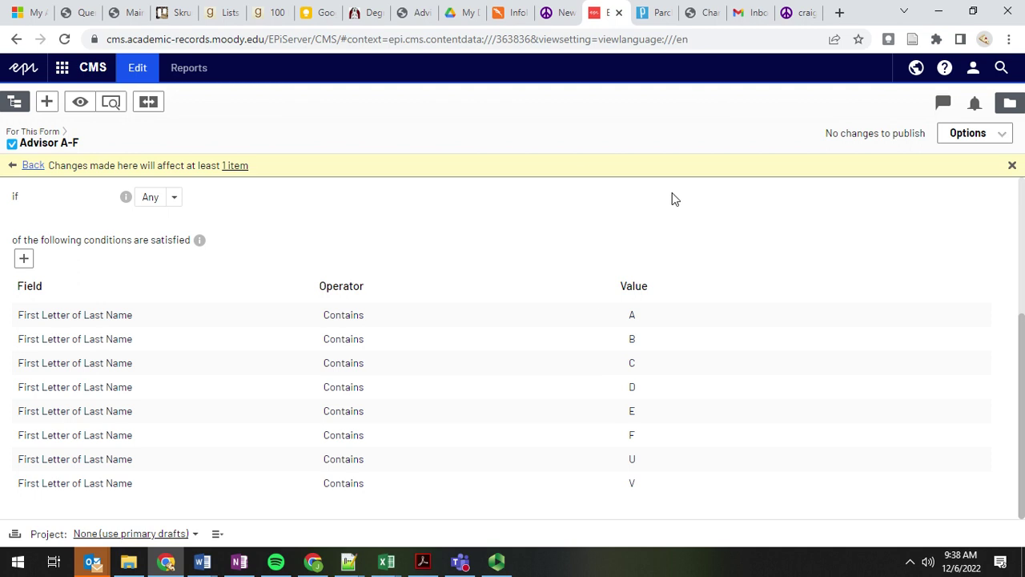
scroll(213, 377, up, 3)
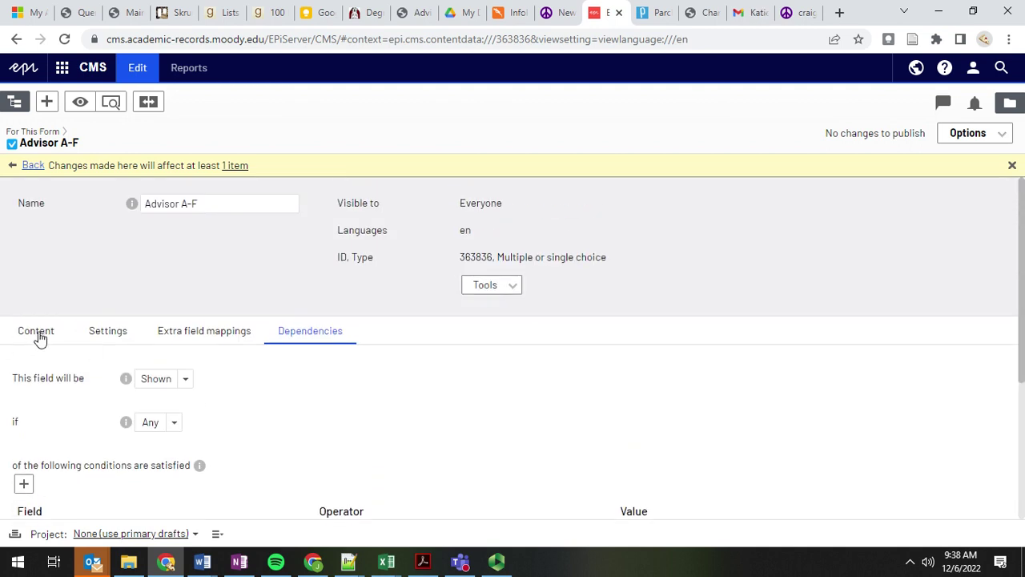
click(37, 332)
scroll(160, 437, down, 5)
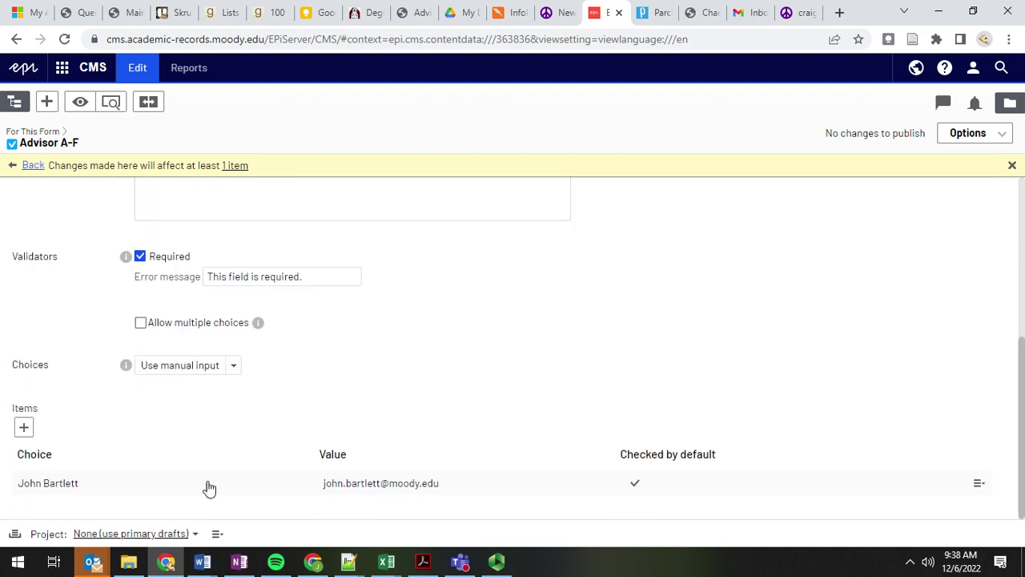
scroll(73, 248, up, 5)
scroll(332, 400, down, 1)
scroll(296, 340, down, 3)
scroll(49, 296, up, 5)
click(34, 168)
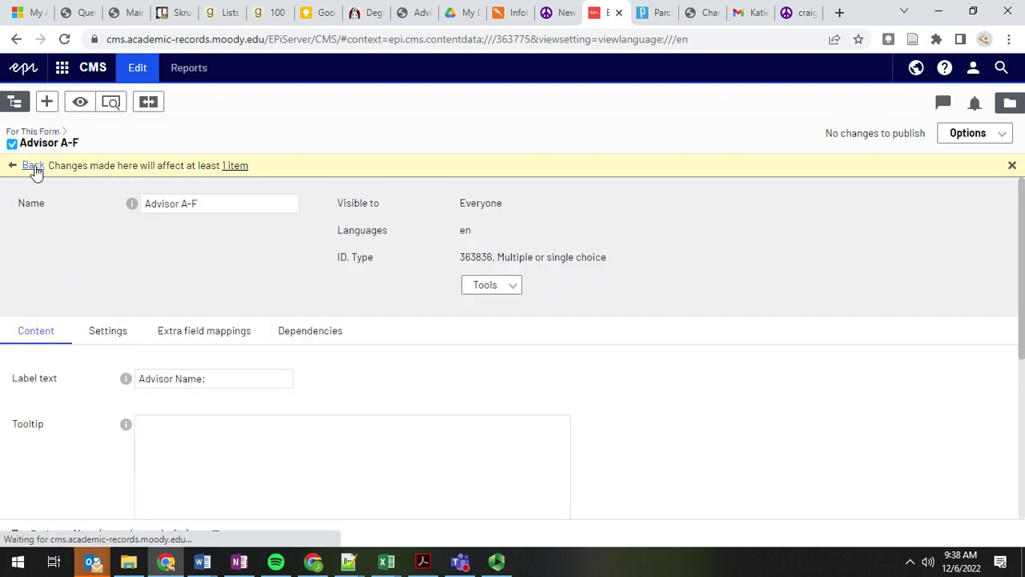
Step: On the live form, try last-name initials A and Z to see the matching advisors
click(695, 12)
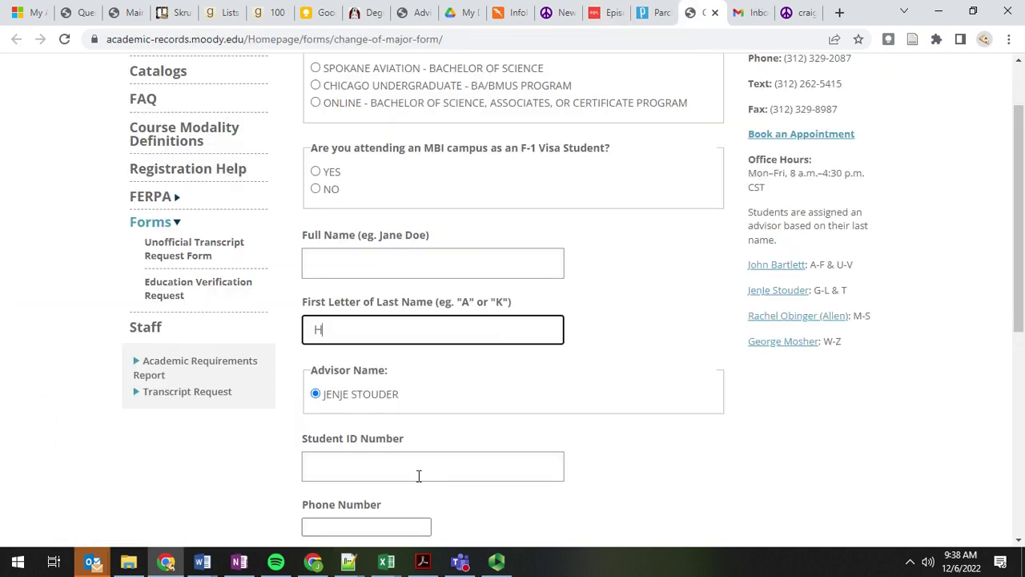
text(A)
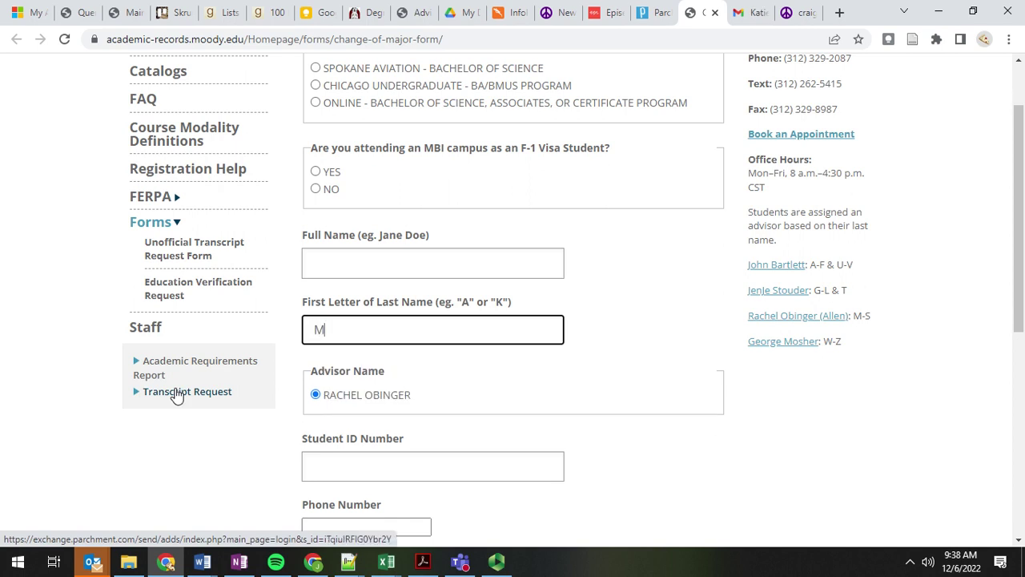
text(Z)
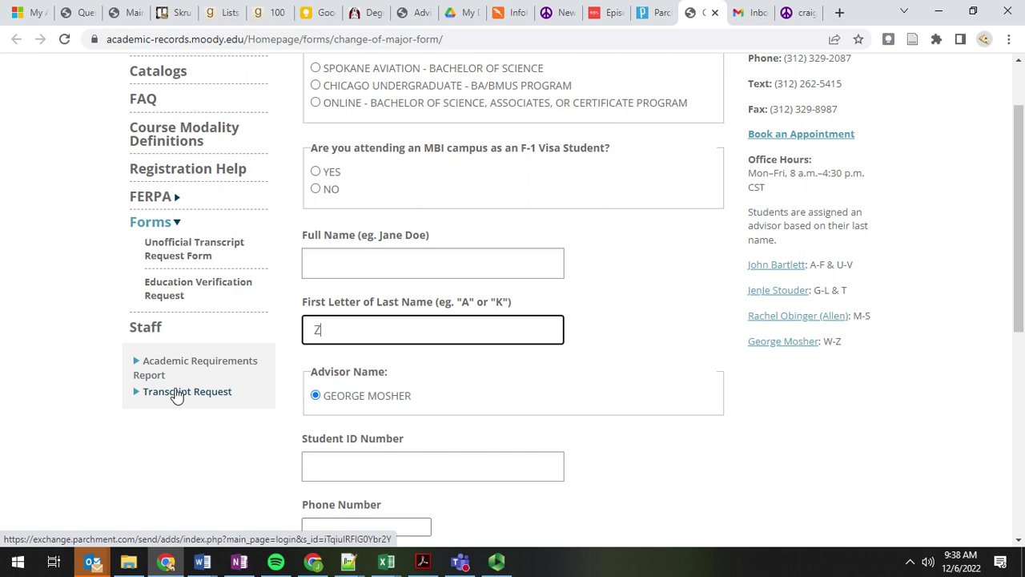
Step: Open the Advisor S-Z field for editing in the CMS, then return to the live form
click(606, 12)
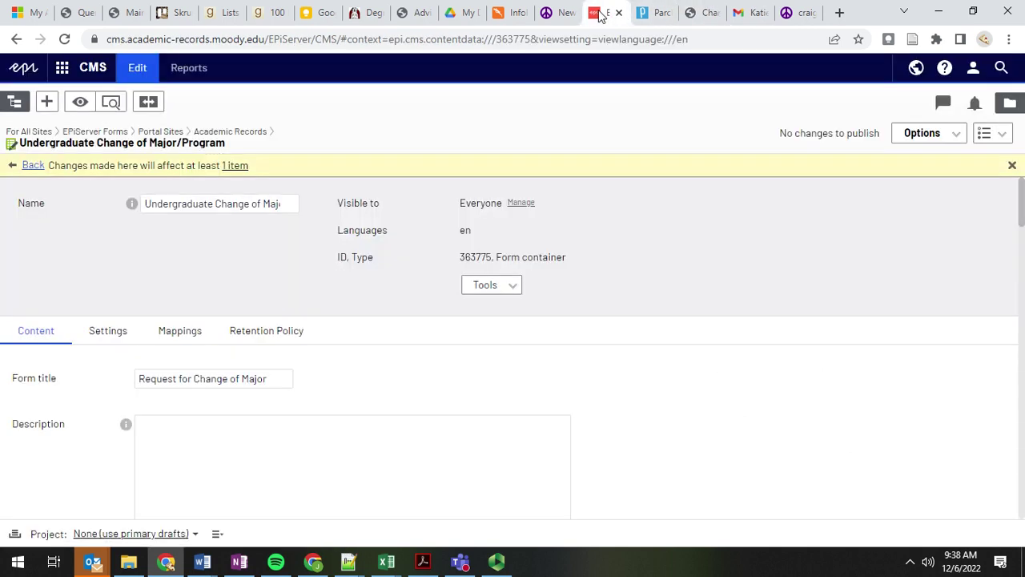
scroll(151, 407, down, 15)
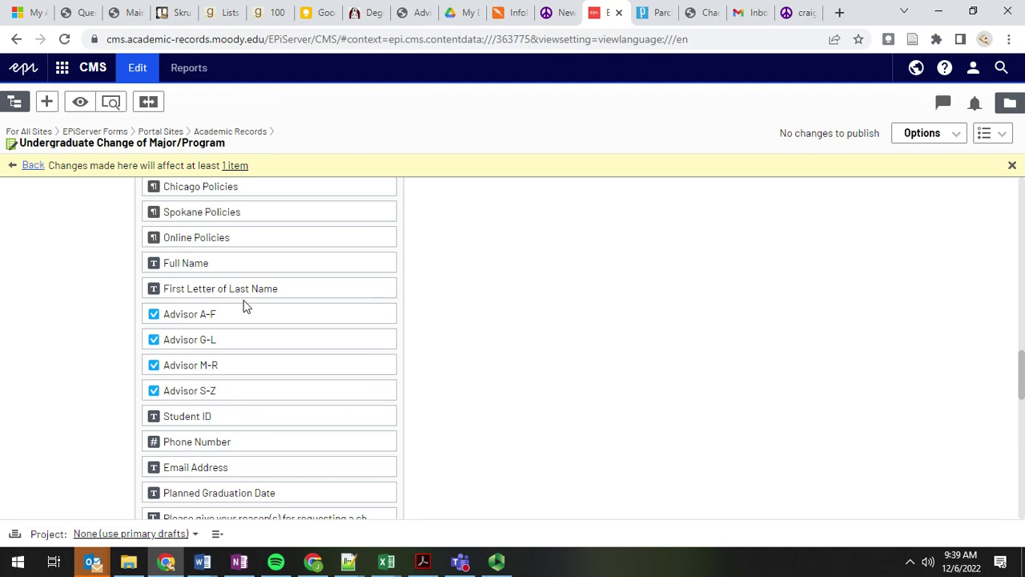
click(384, 391)
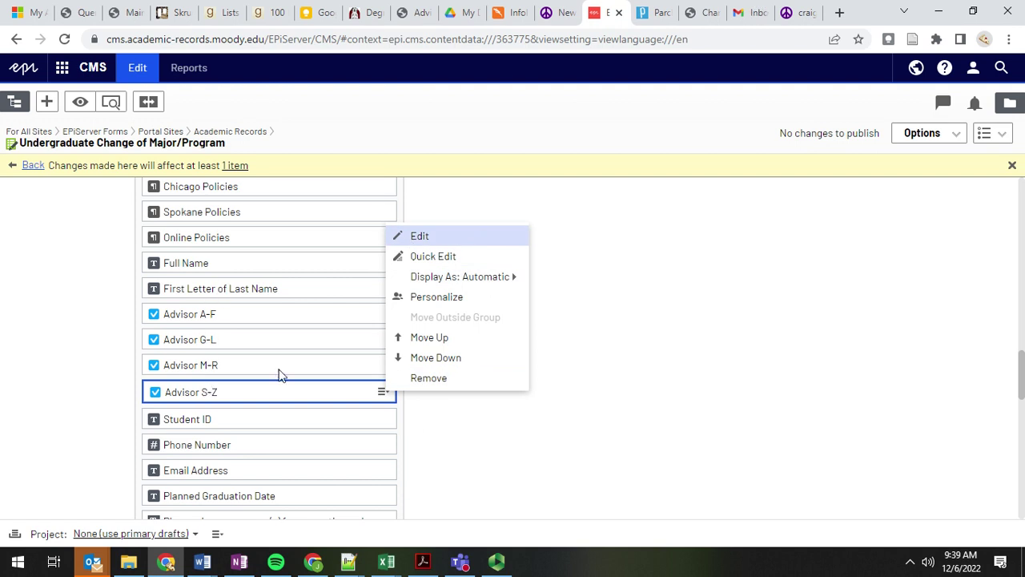
click(420, 237)
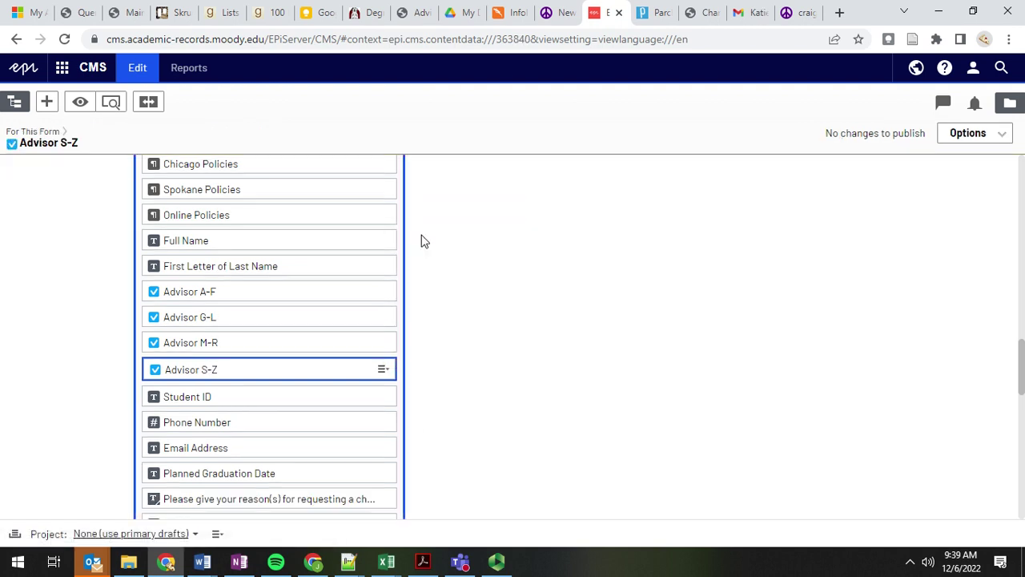
click(701, 12)
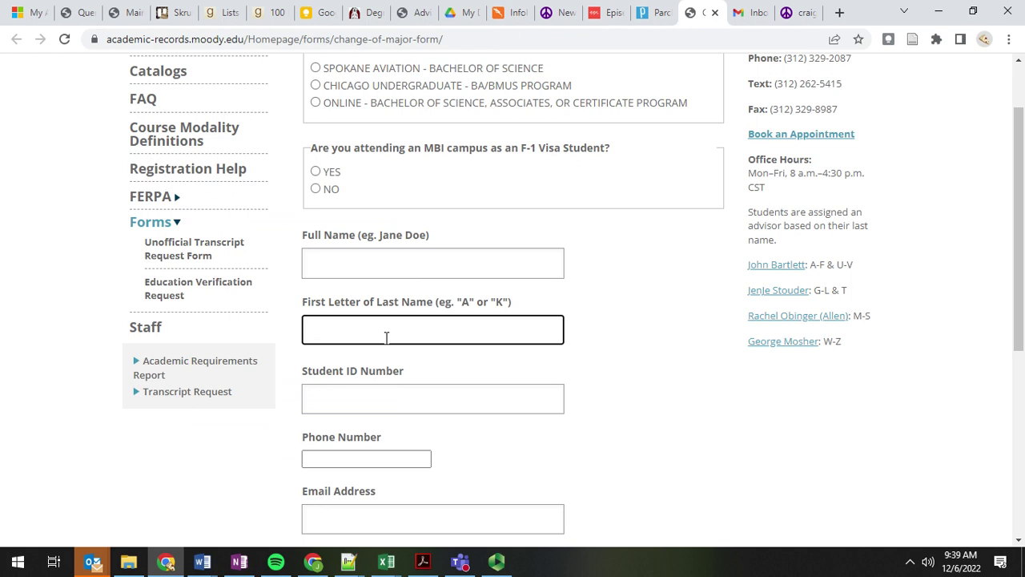
Step: Enter a student's full name on the live form, then return to the Advisor S-Z field editor
scroll(630, 174, down, 2)
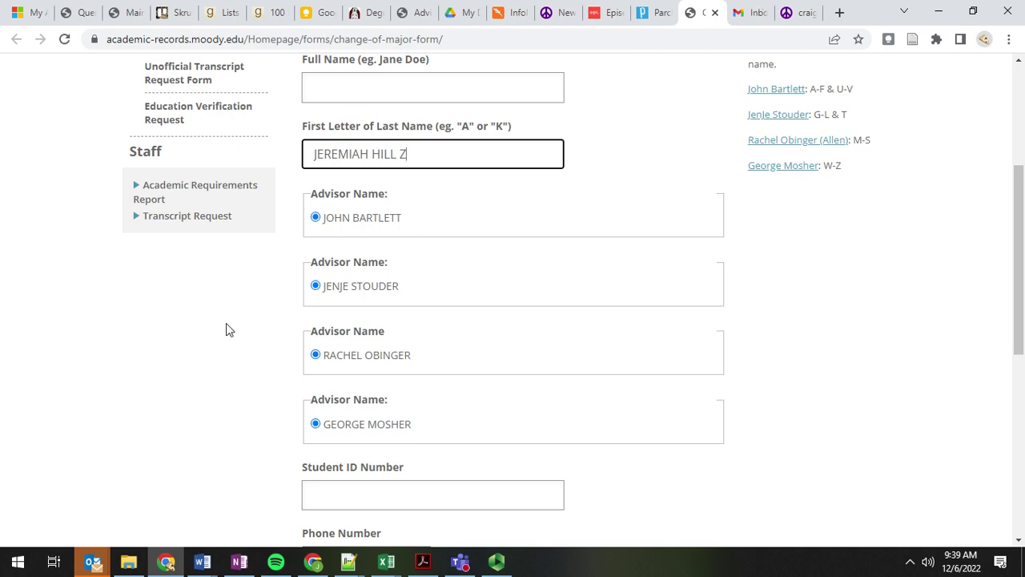
scroll(206, 373, down, 1)
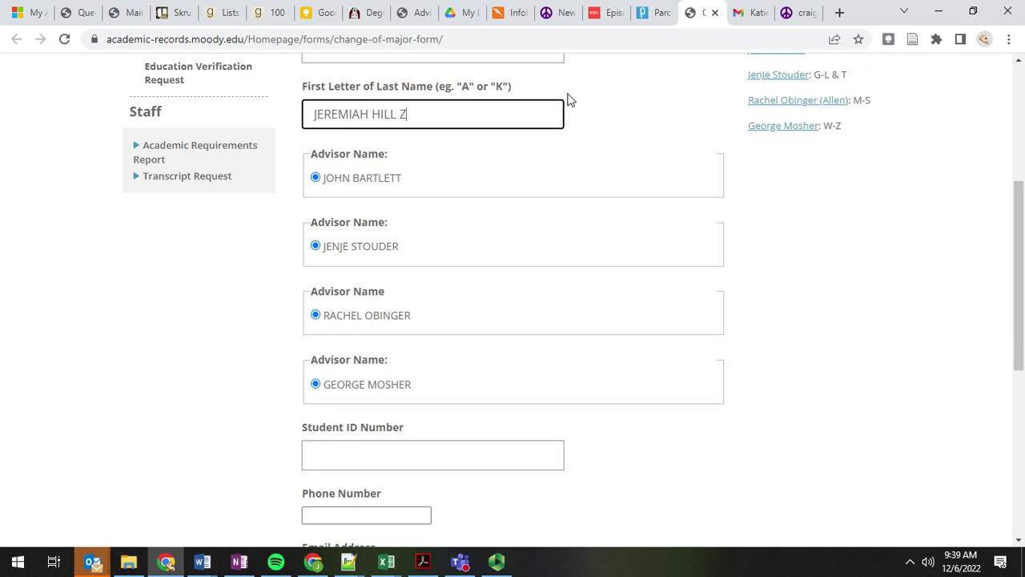
click(605, 12)
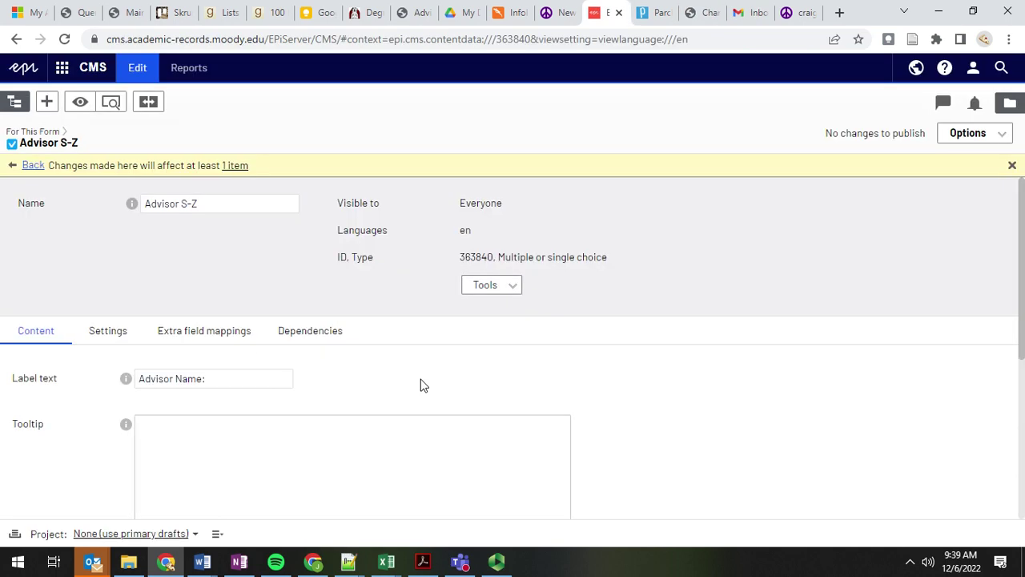
Step: Scroll through the Advisor S-Z field's Content tab items
scroll(620, 386, down, 1)
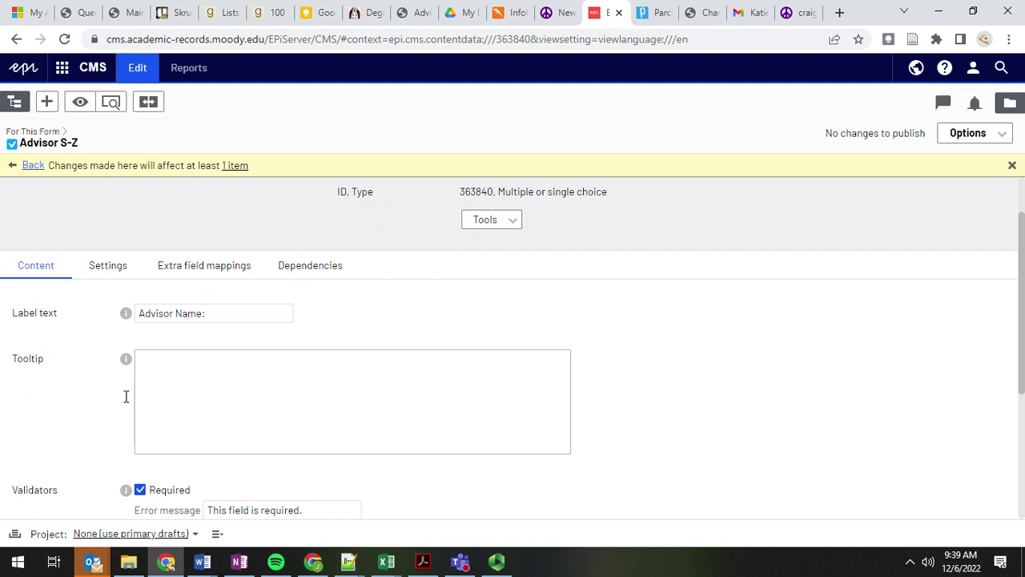
scroll(79, 411, down, 3)
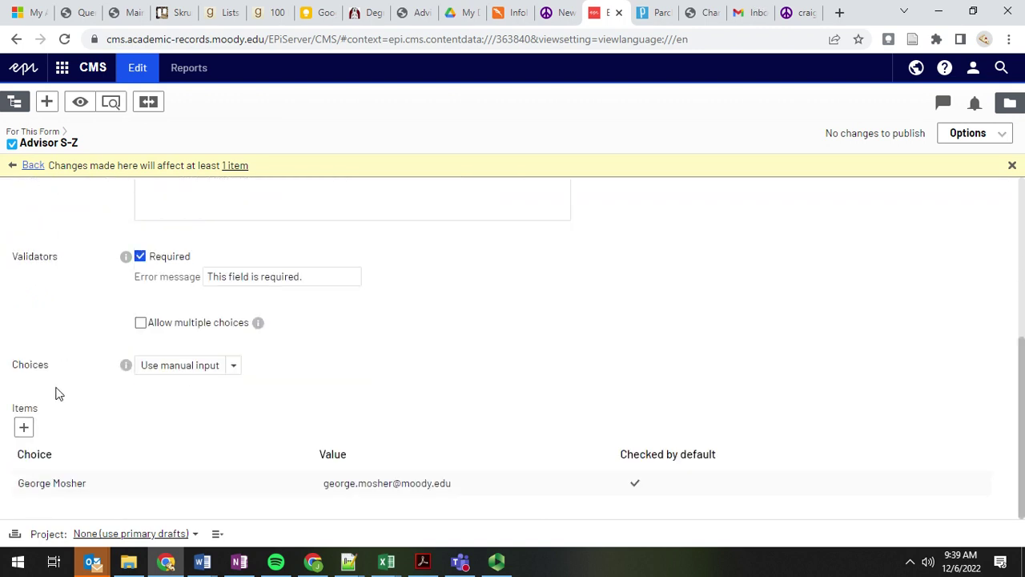
scroll(83, 297, up, 3)
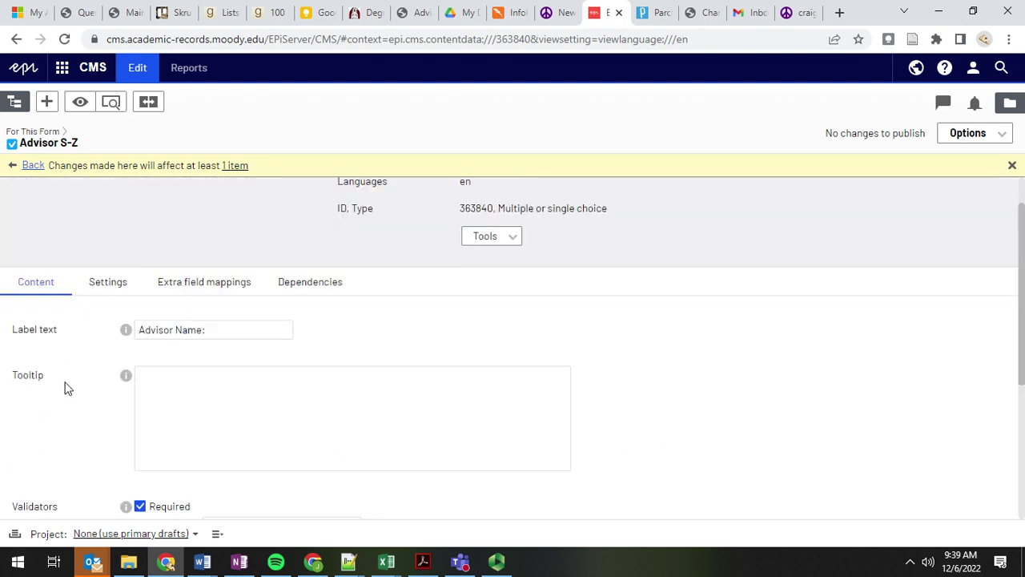
scroll(66, 387, down, 3)
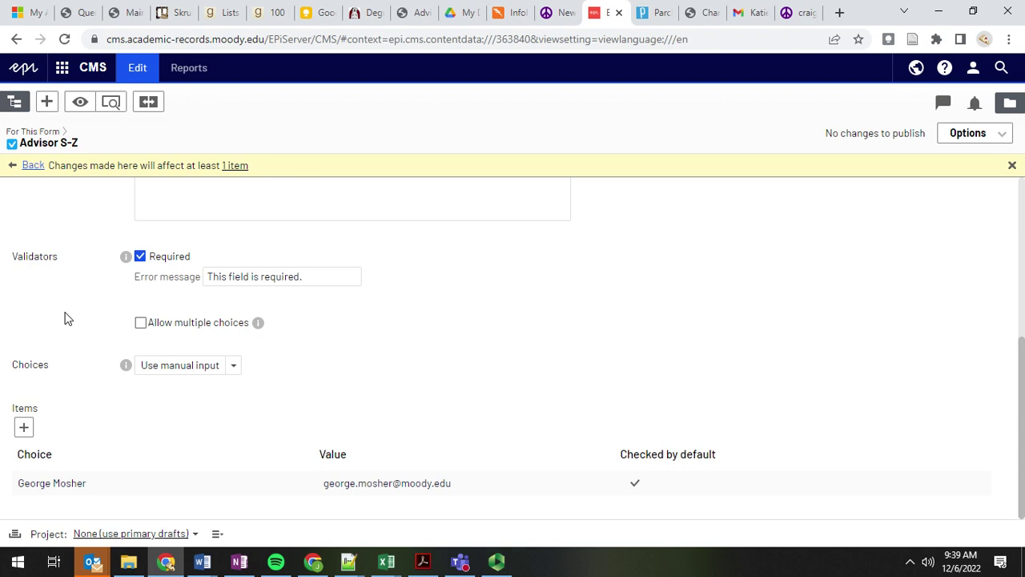
scroll(46, 233, up, 3)
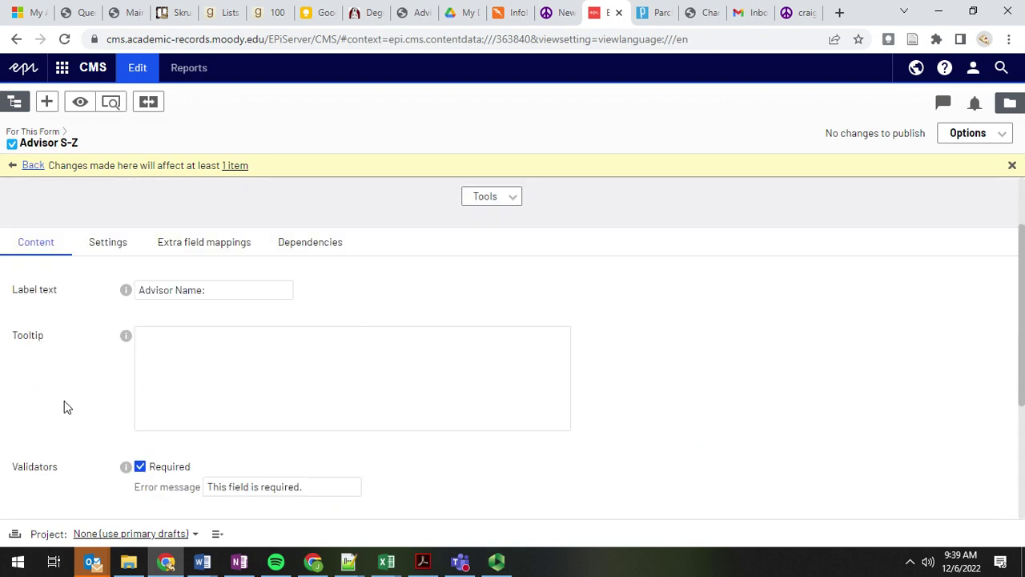
scroll(62, 405, down, 1)
scroll(56, 408, down, 1)
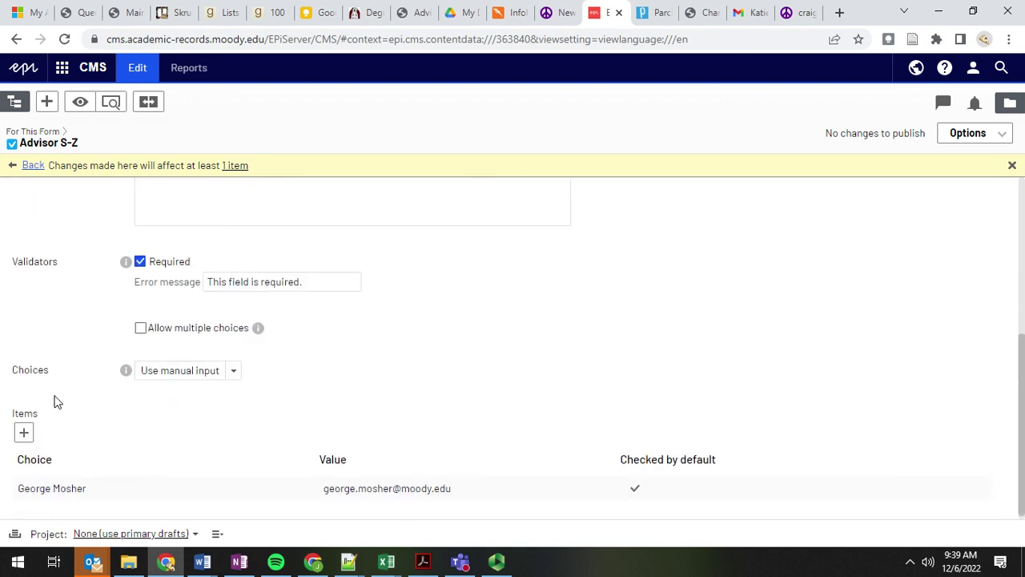
scroll(56, 402, up, 5)
scroll(68, 408, down, 5)
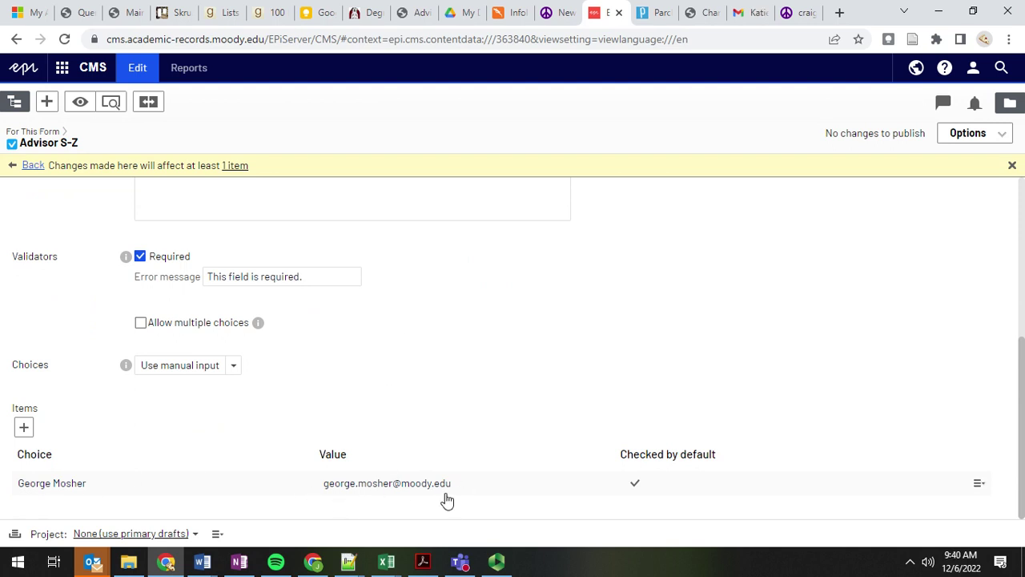
scroll(327, 350, up, 2)
scroll(84, 294, up, 3)
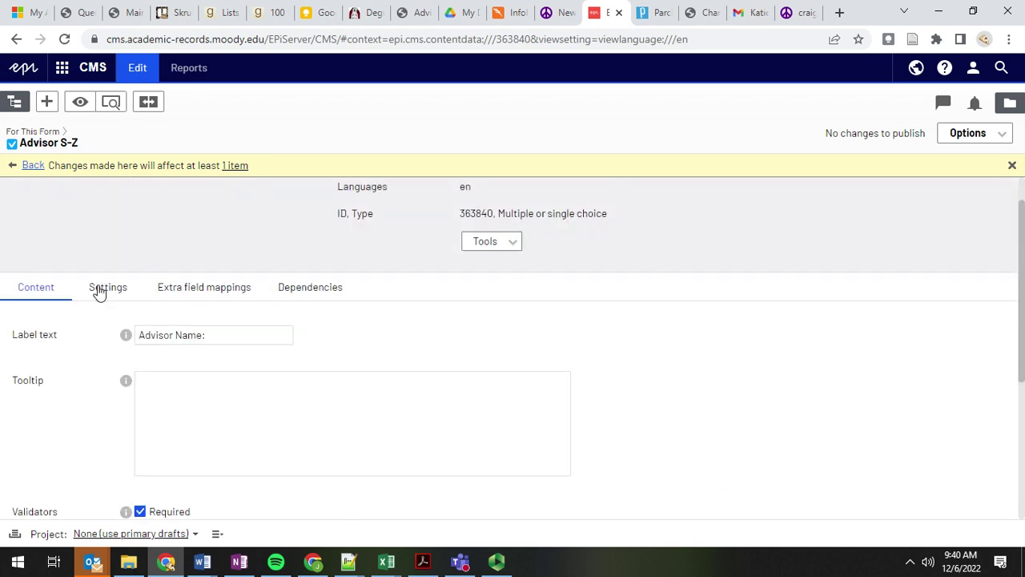
Step: Open Settings and Dependencies to view the W, X, Y, Z last-name display conditions
click(97, 290)
click(278, 323)
scroll(313, 374, down, 2)
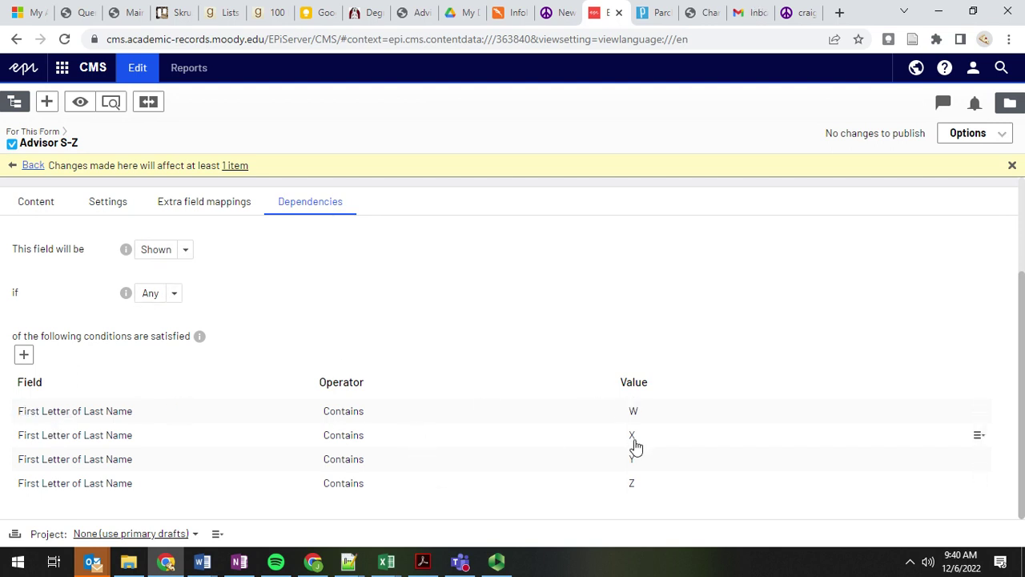
scroll(250, 365, up, 2)
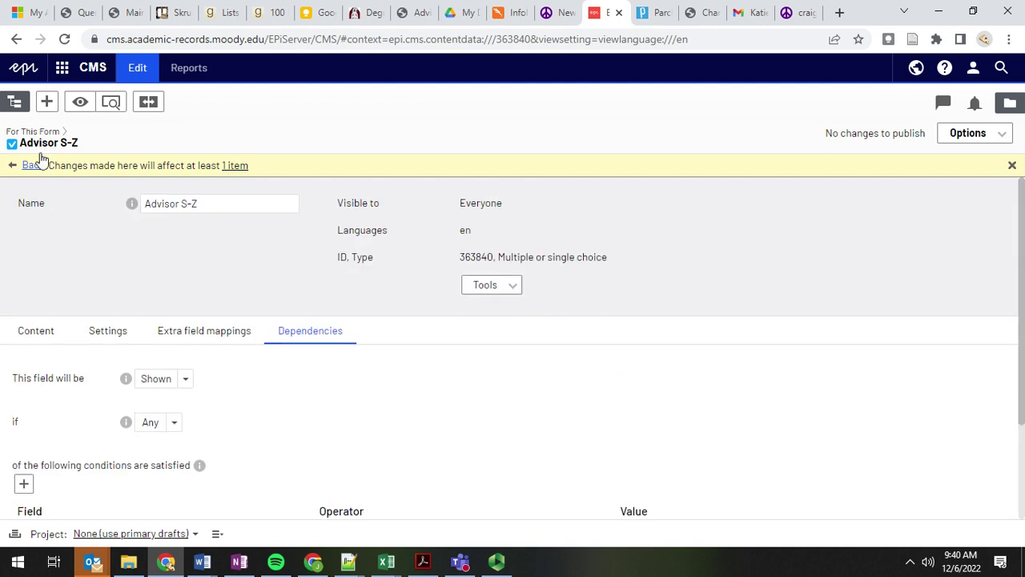
Step: Return to the Undergraduate Change of Major/Program form, open the assets pane, then view the live form
click(32, 165)
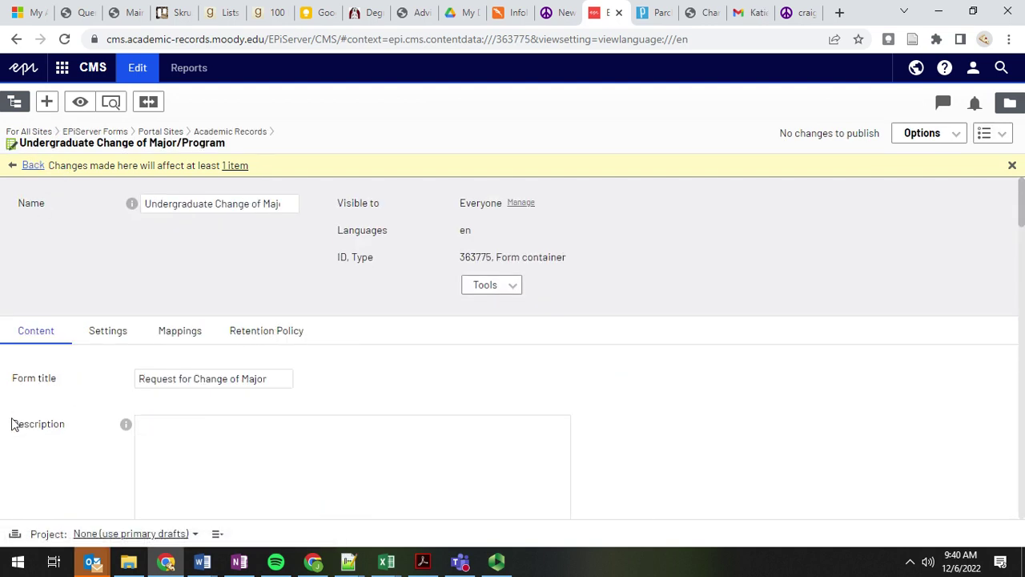
scroll(72, 385, down, 10)
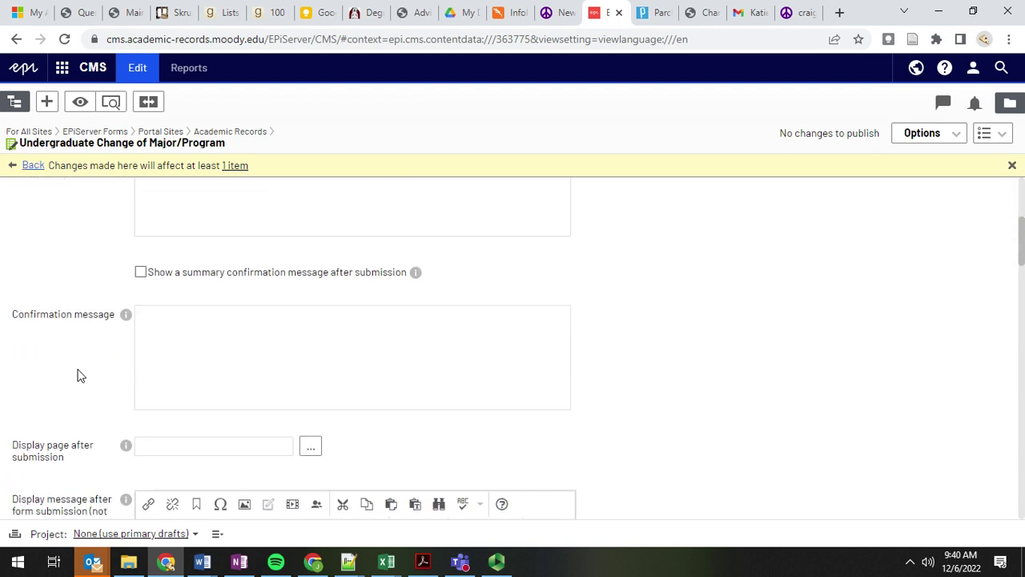
scroll(56, 397, down, 8)
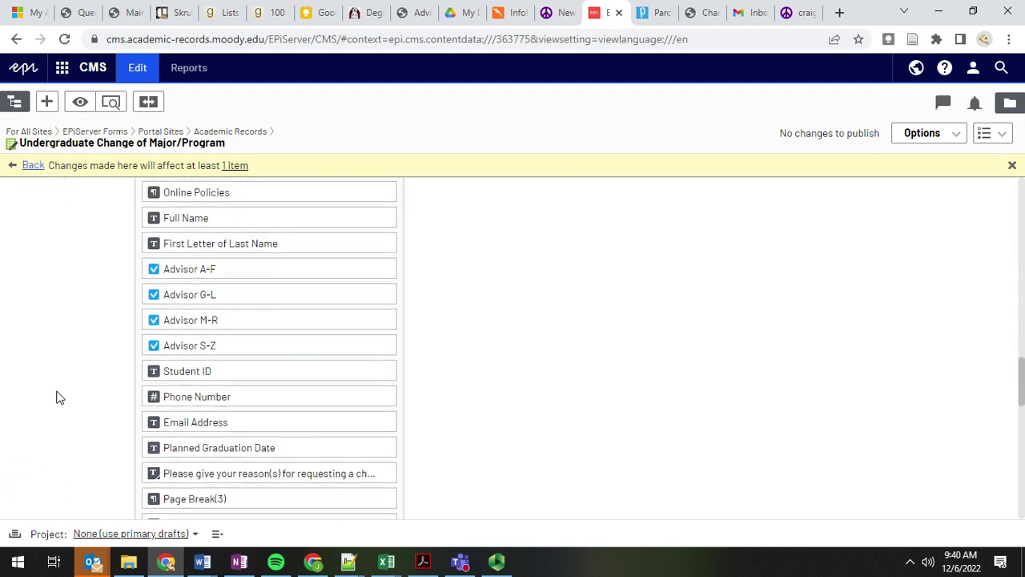
scroll(71, 254, up, 15)
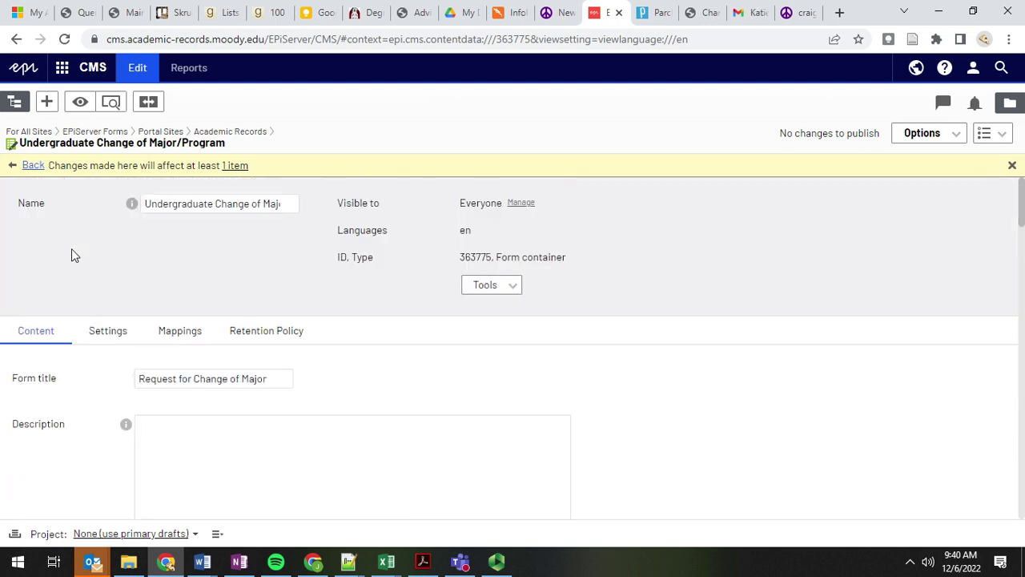
click(1007, 104)
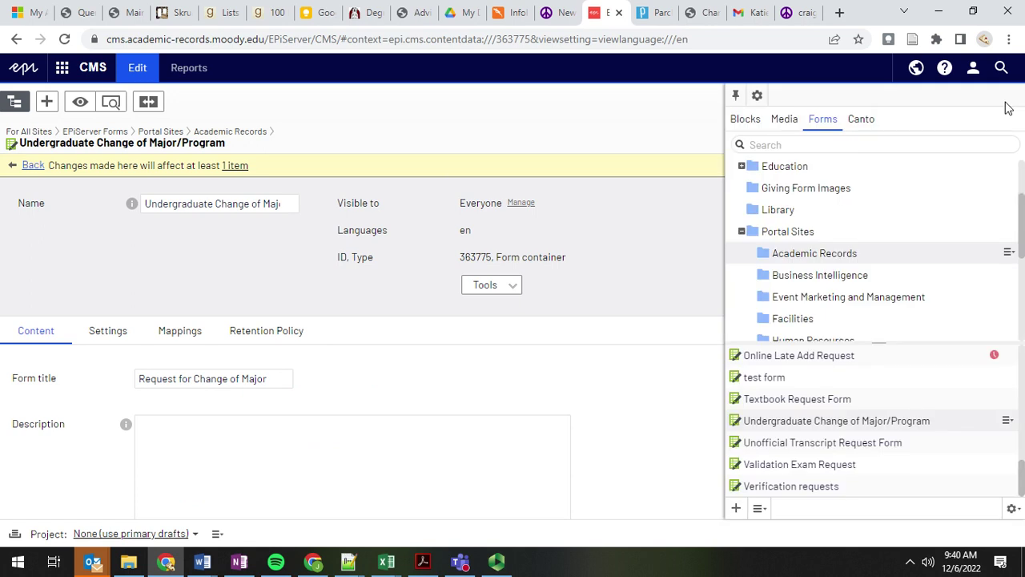
click(700, 13)
Step: Open the Academic Records Forms listing from the left sidebar
scroll(142, 137, up, 3)
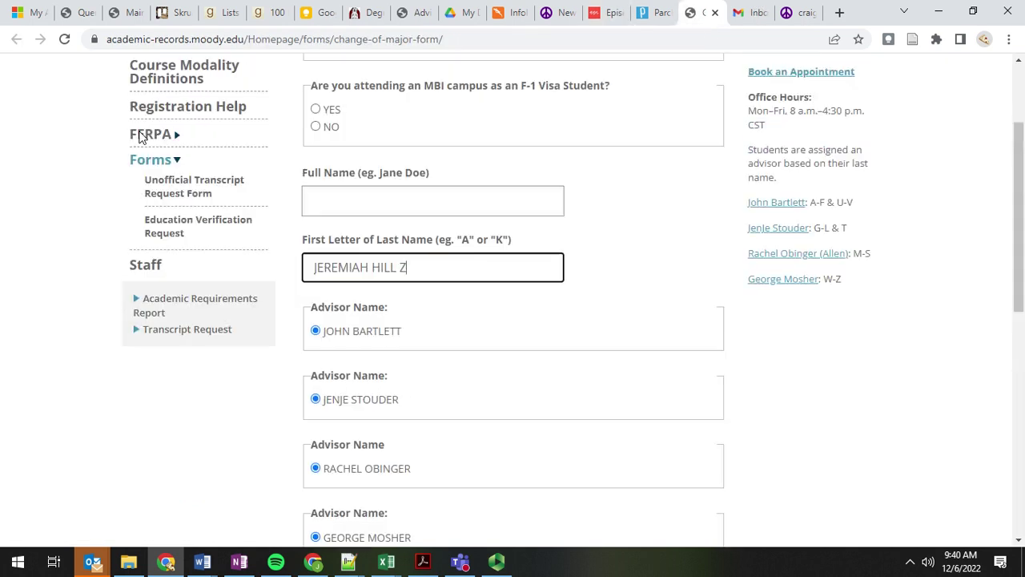
click(141, 231)
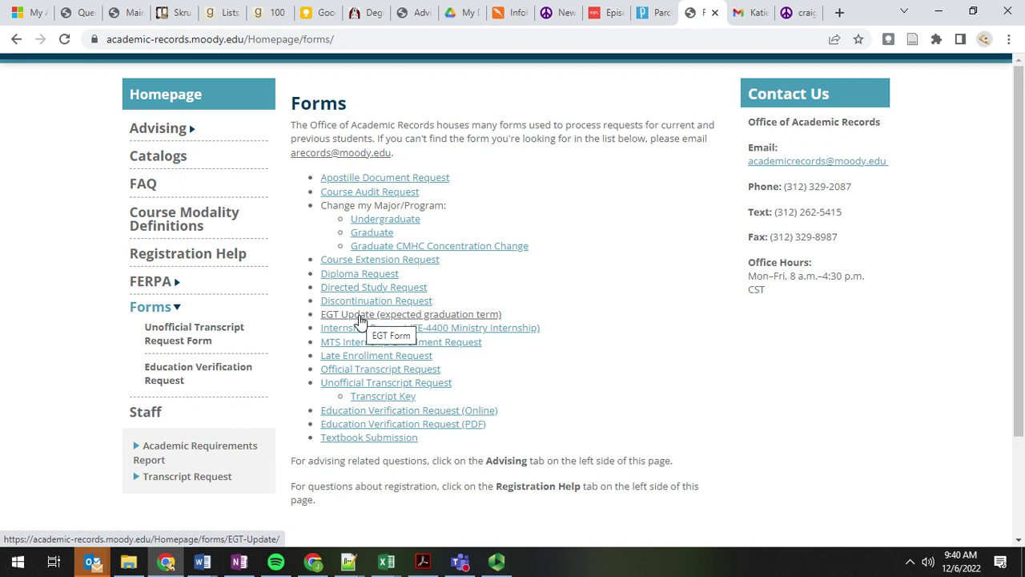
Step: Edit the site address to open the graduation application page
click(349, 38)
click(373, 39)
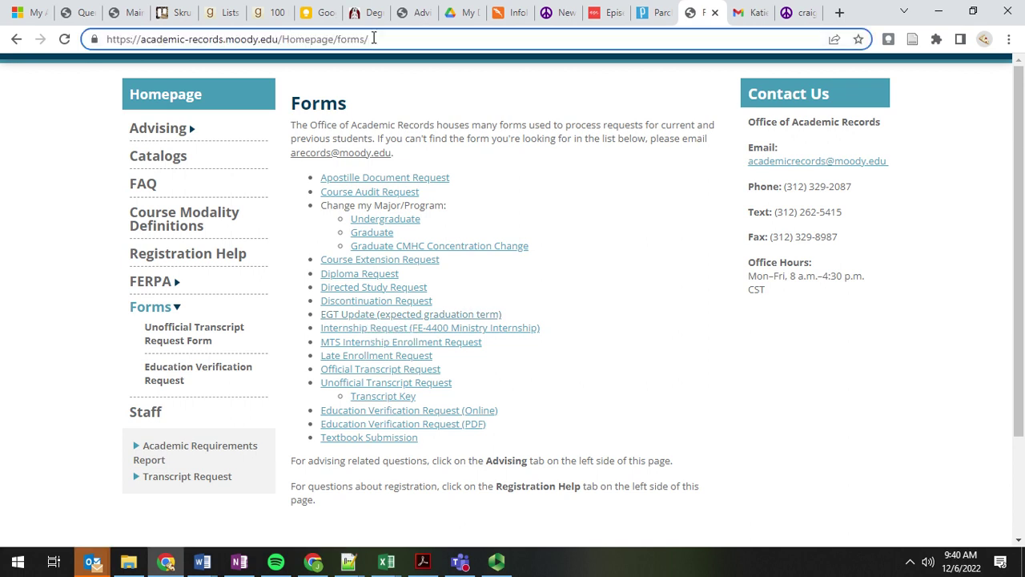
text(GRADU)
key(BackSpace)
key(BackSpace)
key(BackSpace)
key(BackSpace)
key(BackSpace)
text(gra)
key(Return)
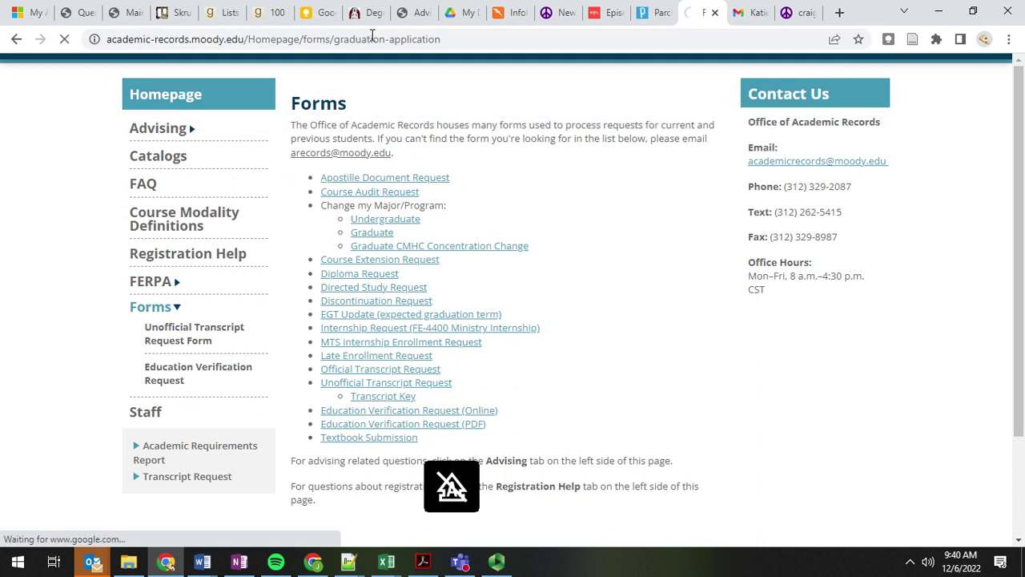
scroll(393, 298, down, 1)
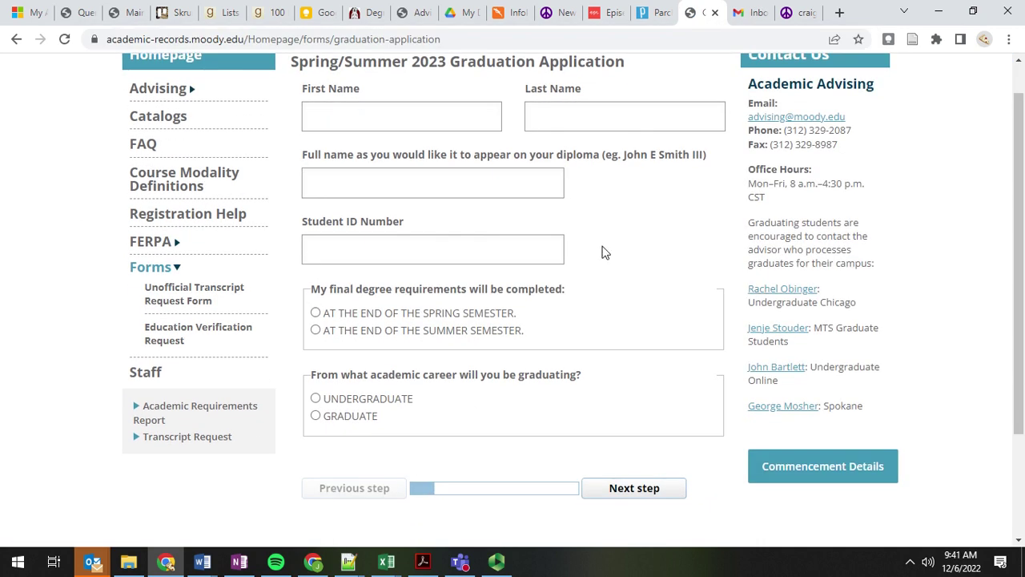
Step: Fill in test values: first and last name 'test', diploma name 'asdf', Student ID 1234
click(384, 129)
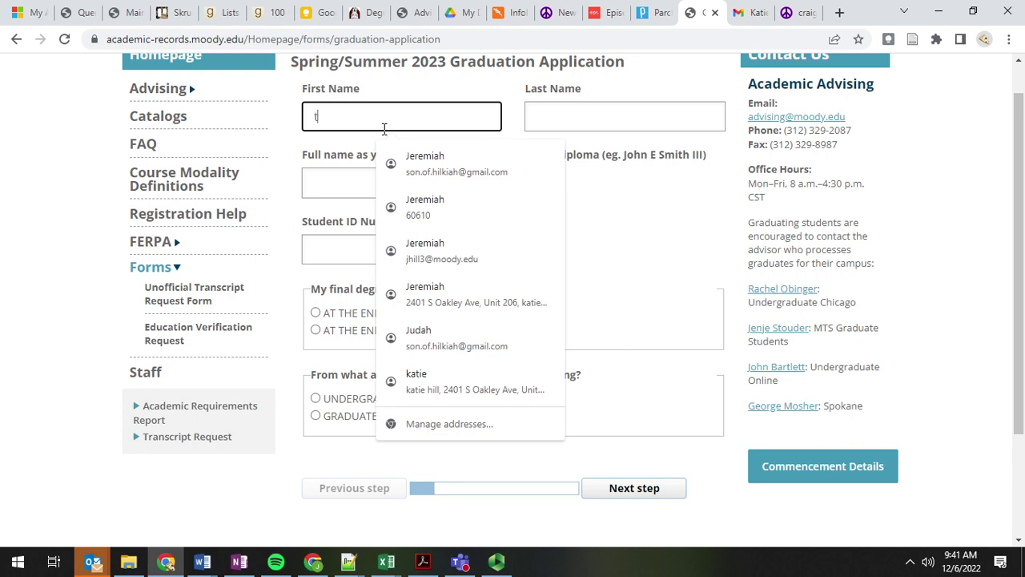
text(test)
key(Tab)
text(test)
key(Tab)
text(asdf)
key(Tab)
text(1234)
key(Tab)
Step: Choose end-of-spring graduation, undergraduate career and Spokane campus to reveal its advisor
click(330, 317)
click(319, 398)
scroll(448, 296, down, 3)
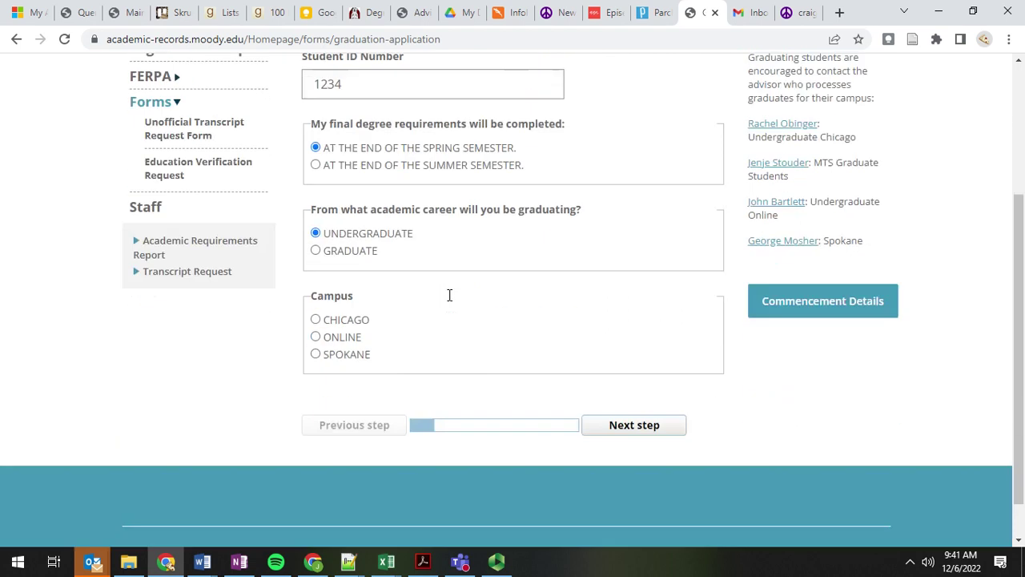
click(339, 306)
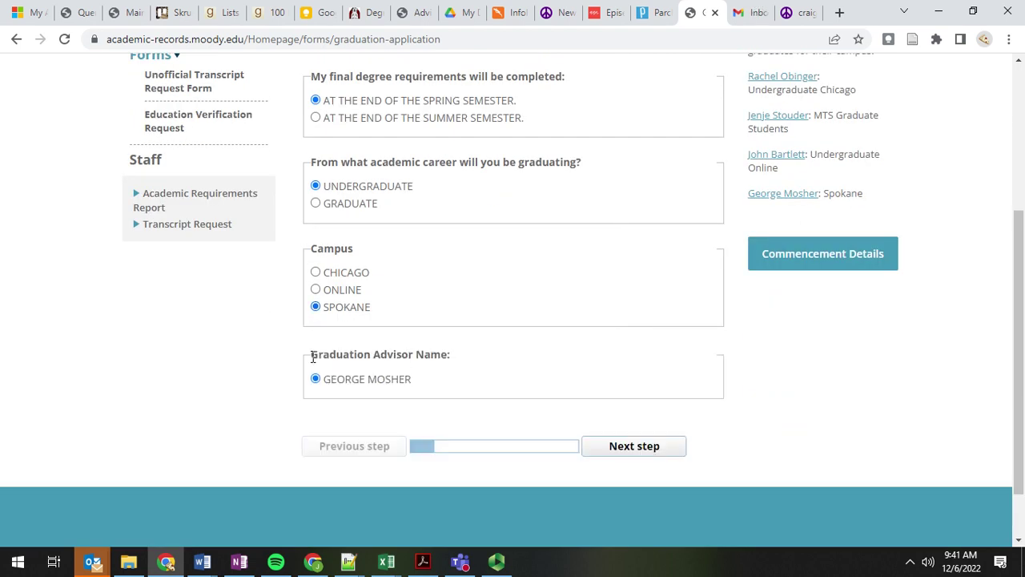
triple_click(470, 354)
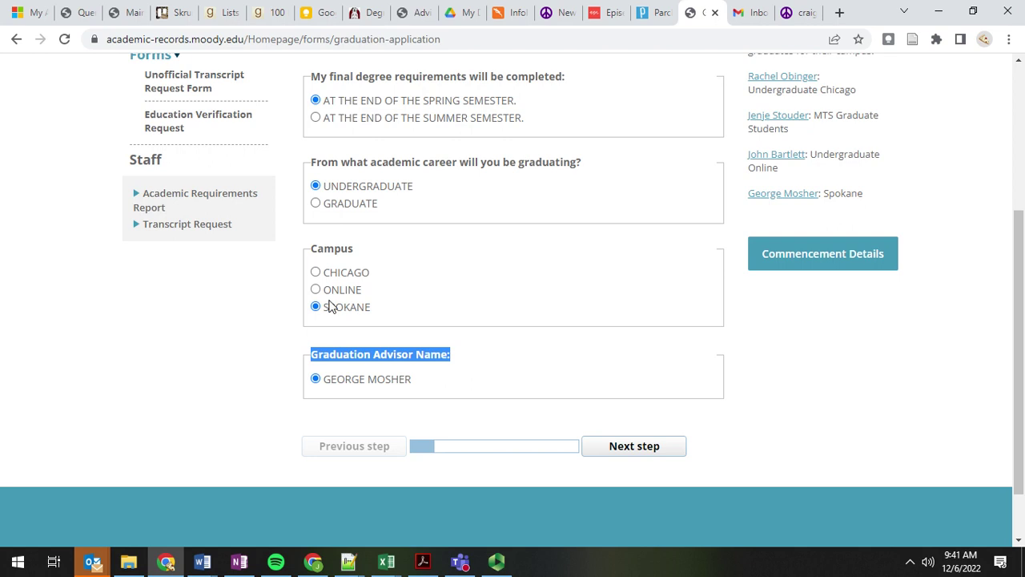
Step: Try Online and Chicago campuses and the graduate career, then return to undergraduate
click(315, 289)
scroll(224, 385, down, 1)
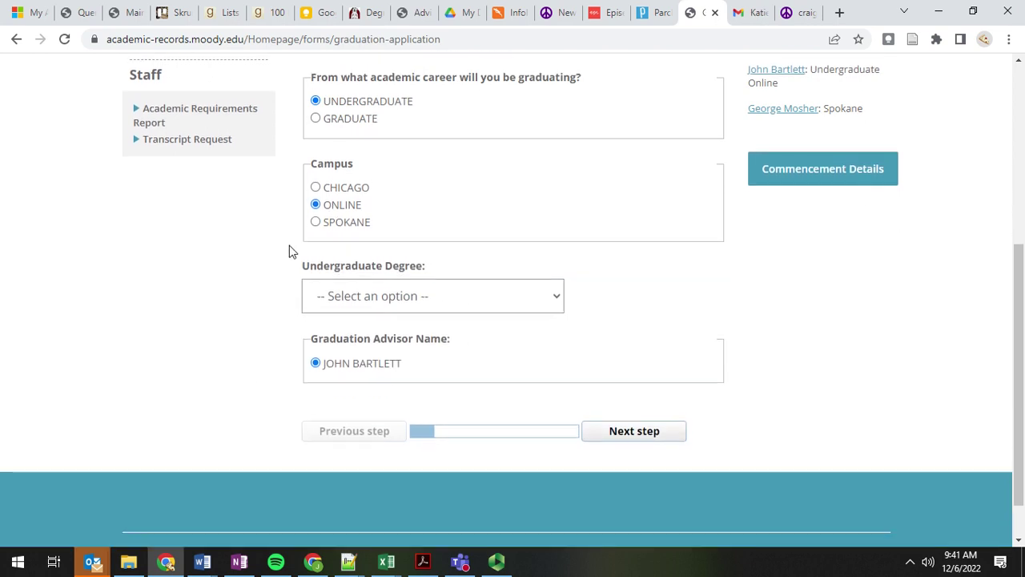
click(338, 189)
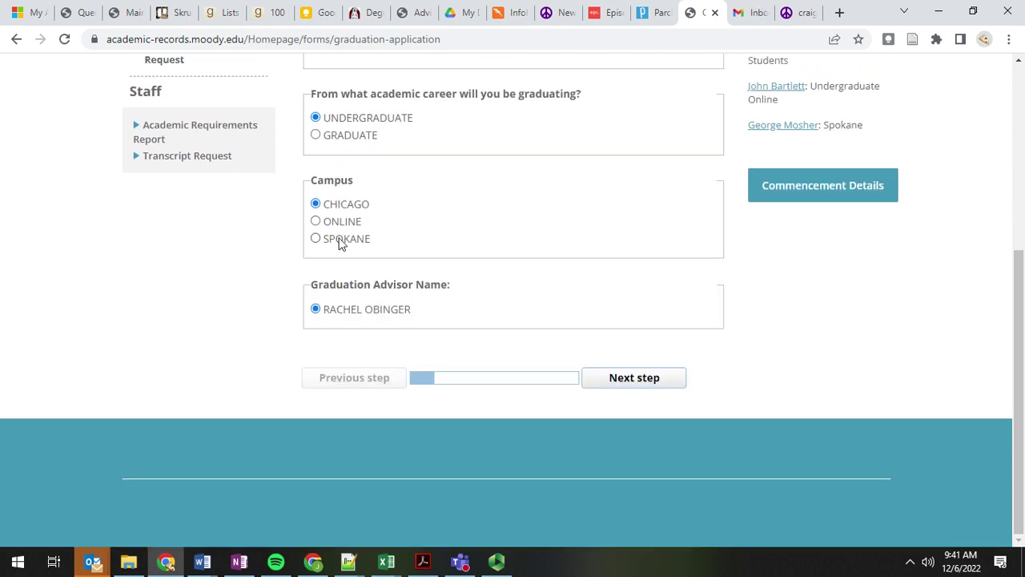
click(339, 136)
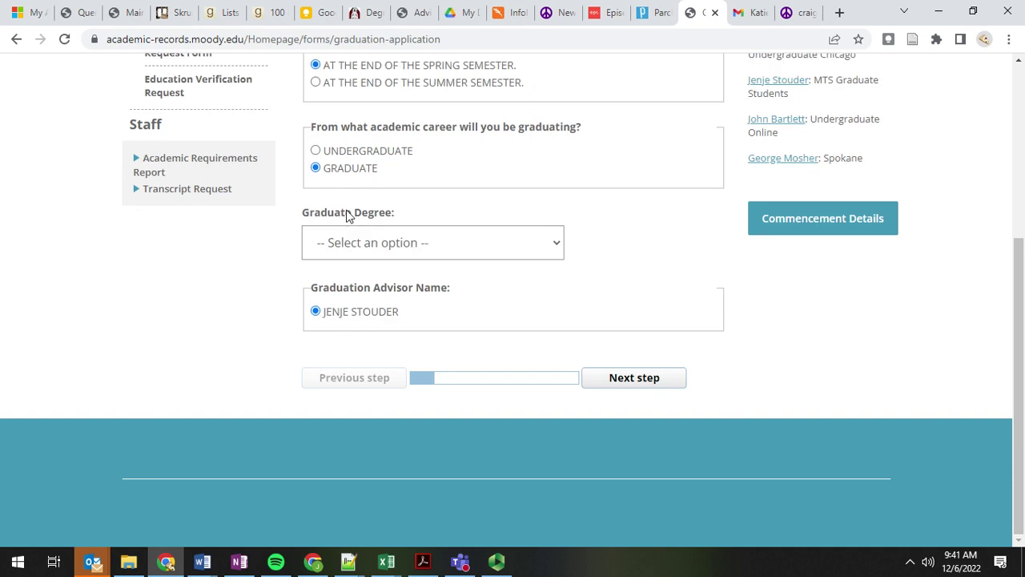
click(347, 158)
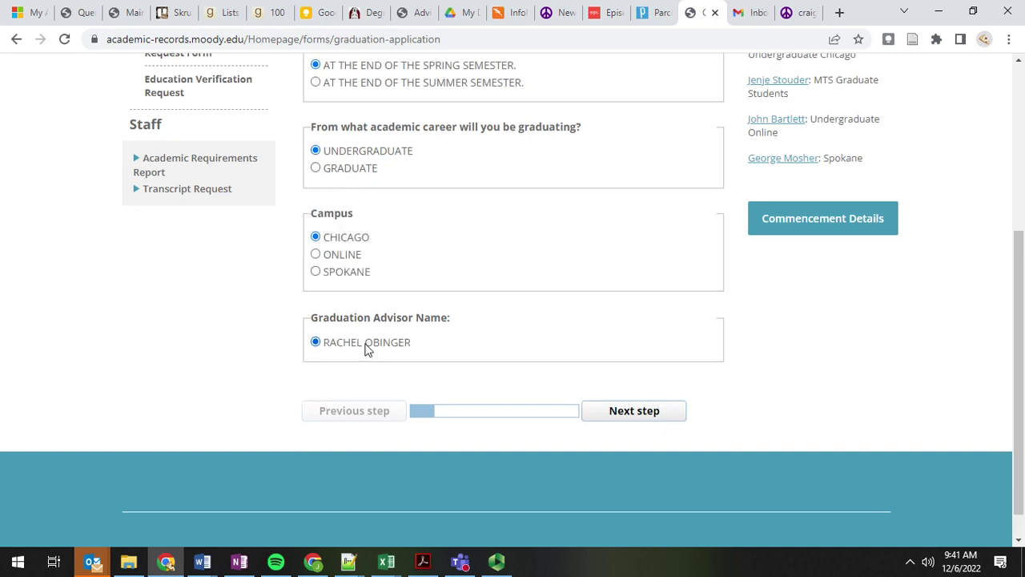
Step: Switch the campus to Online, then Spokane, confirming each fills in its own advisor
click(337, 260)
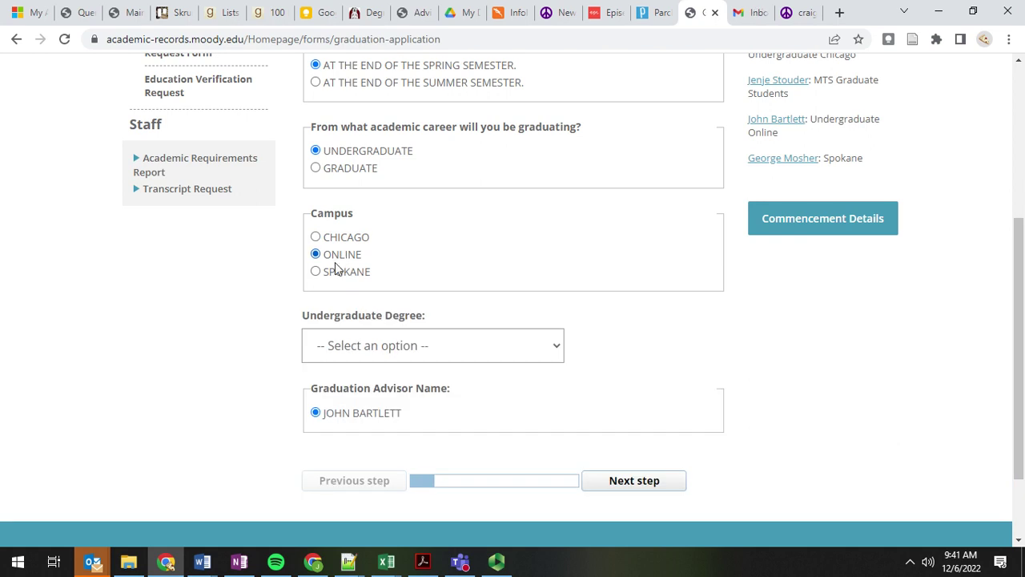
click(337, 275)
scroll(235, 307, down, 1)
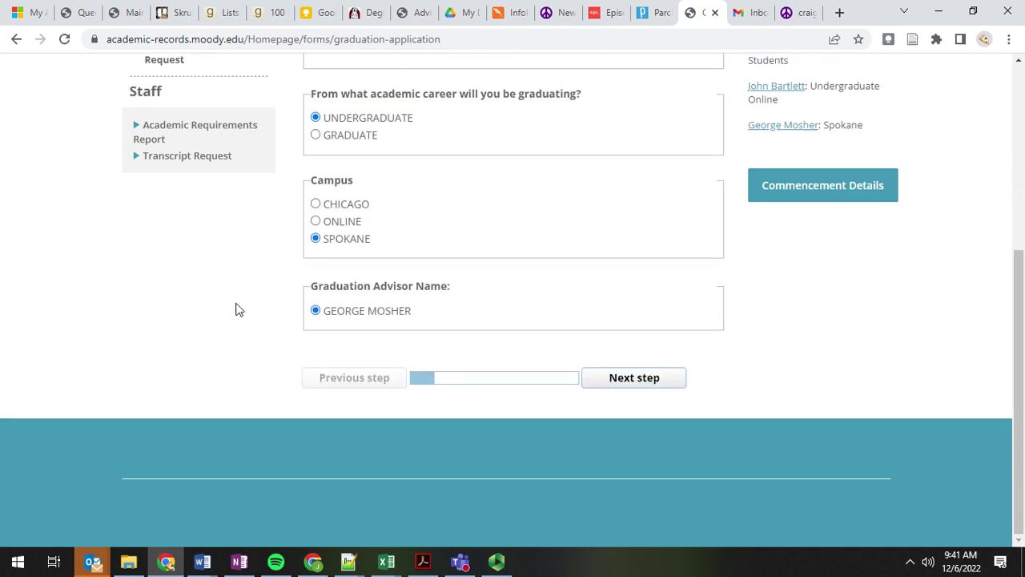
scroll(236, 309, up, 2)
scroll(77, 315, up, 3)
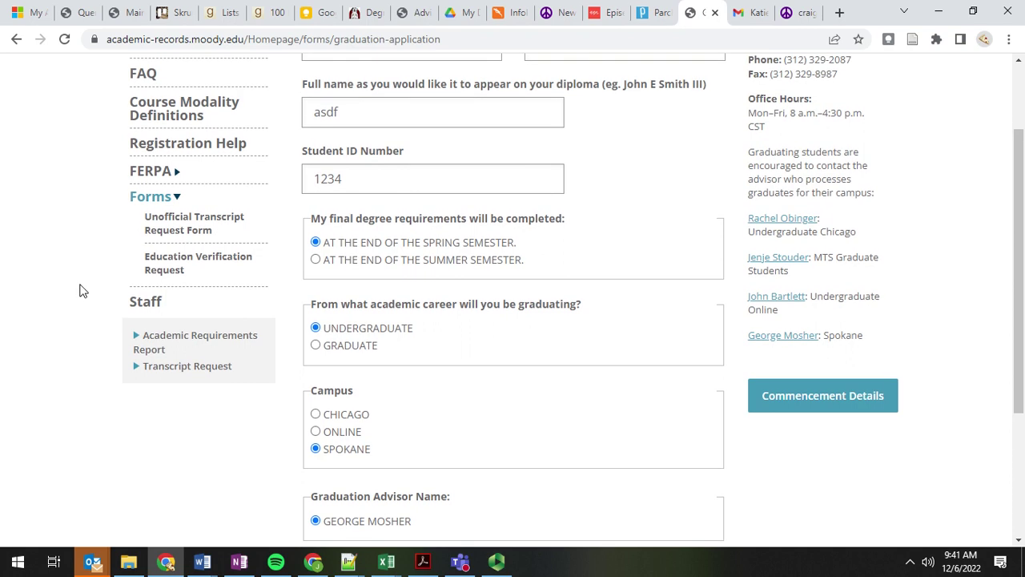
scroll(80, 318, down, 4)
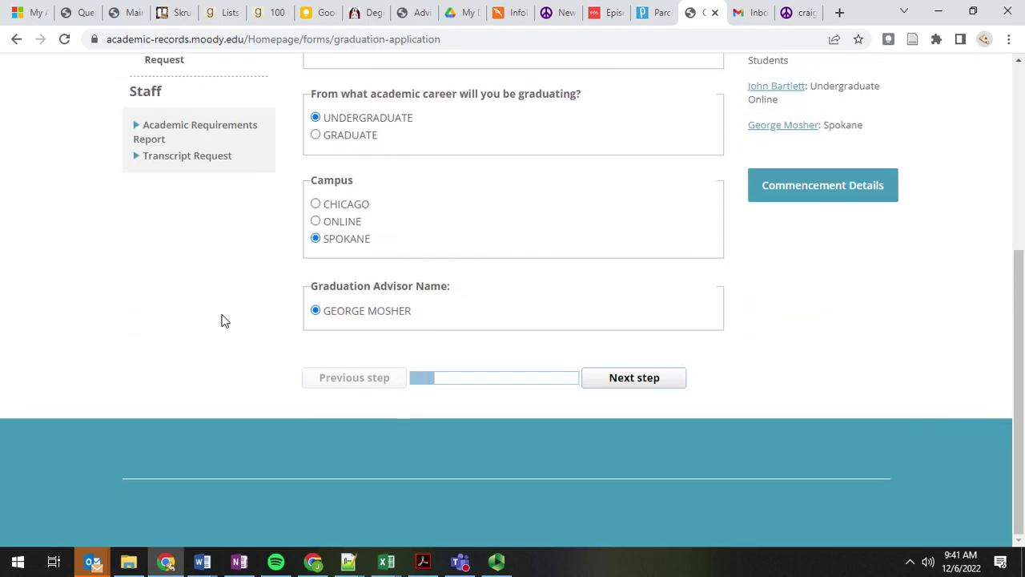
scroll(130, 288, up, 4)
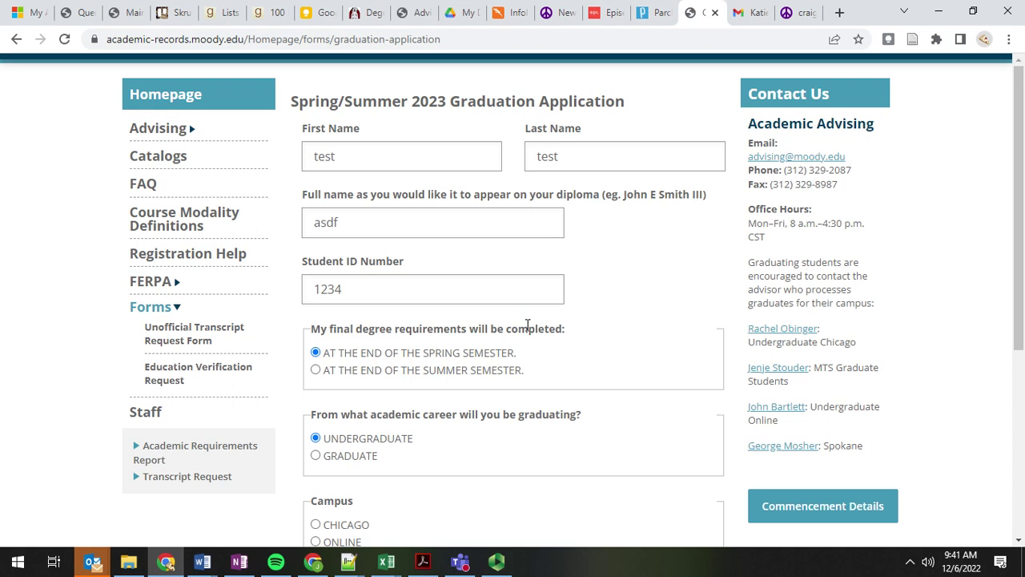
scroll(527, 350, down, 2)
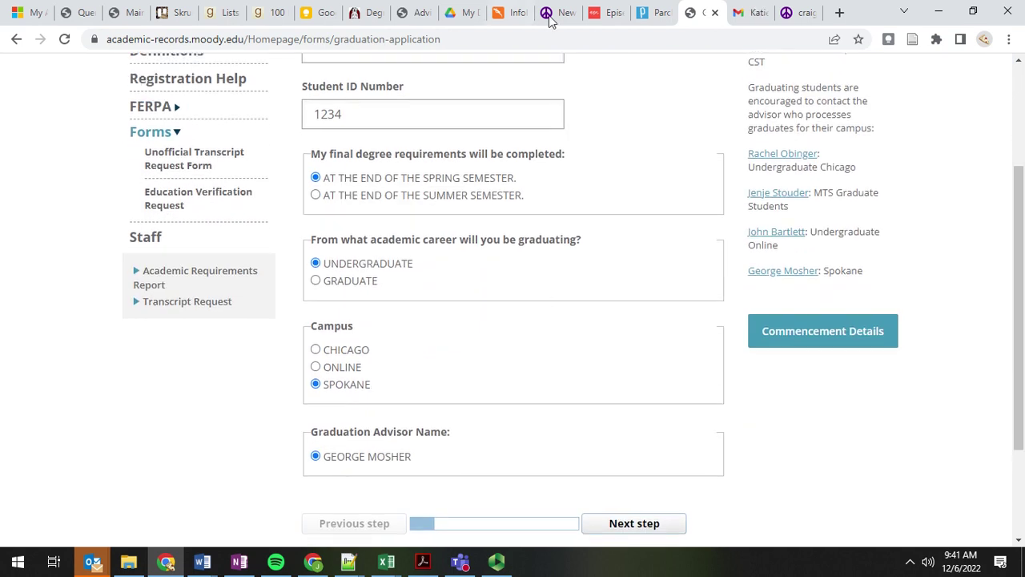
click(593, 14)
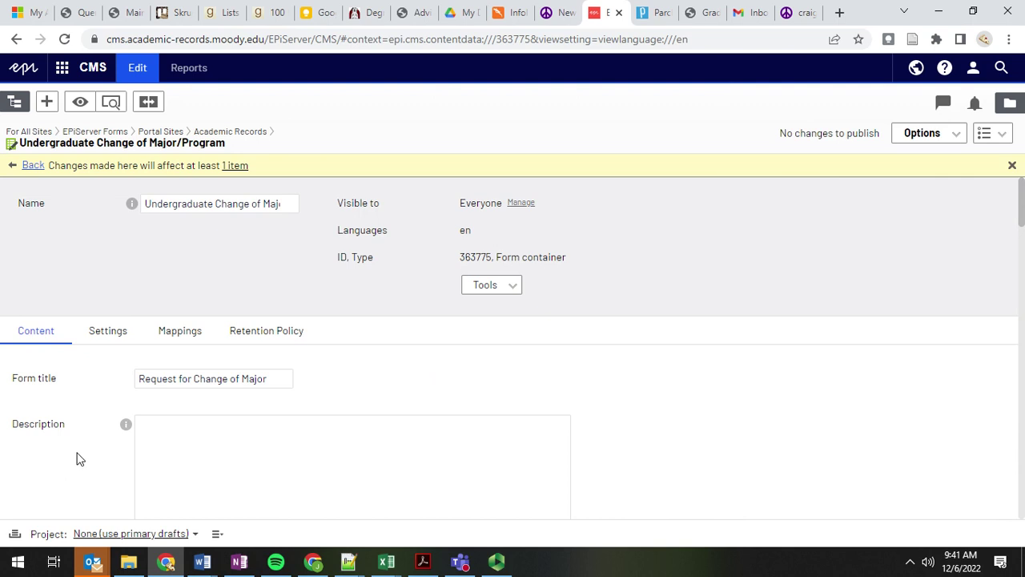
Step: Open the change-of-major form's Settings and locate 'Send email after form submission'
scroll(92, 384, down, 1)
click(107, 240)
scroll(96, 361, down, 3)
scroll(232, 316, up, 1)
scroll(286, 324, down, 10)
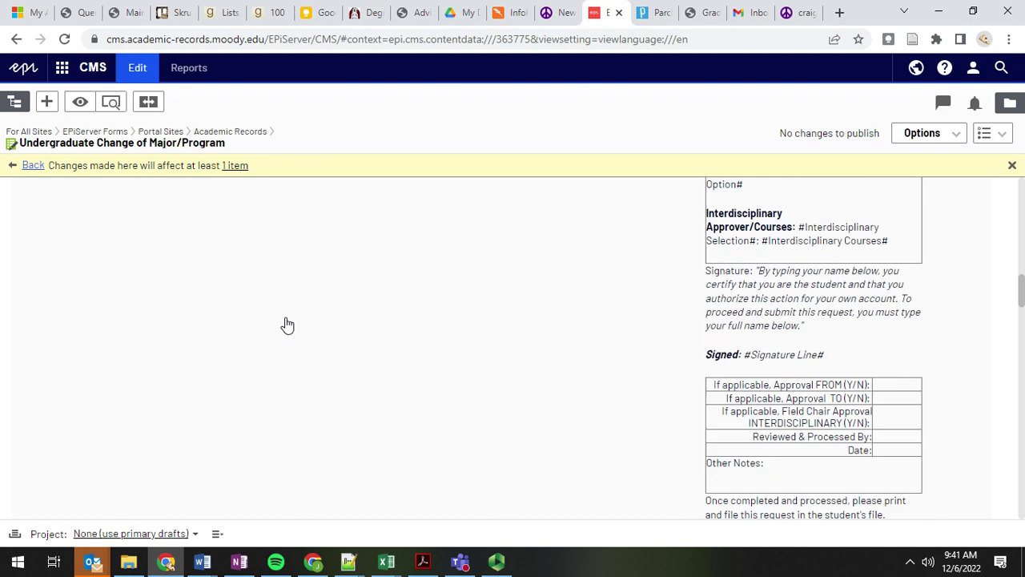
scroll(265, 362, down, 8)
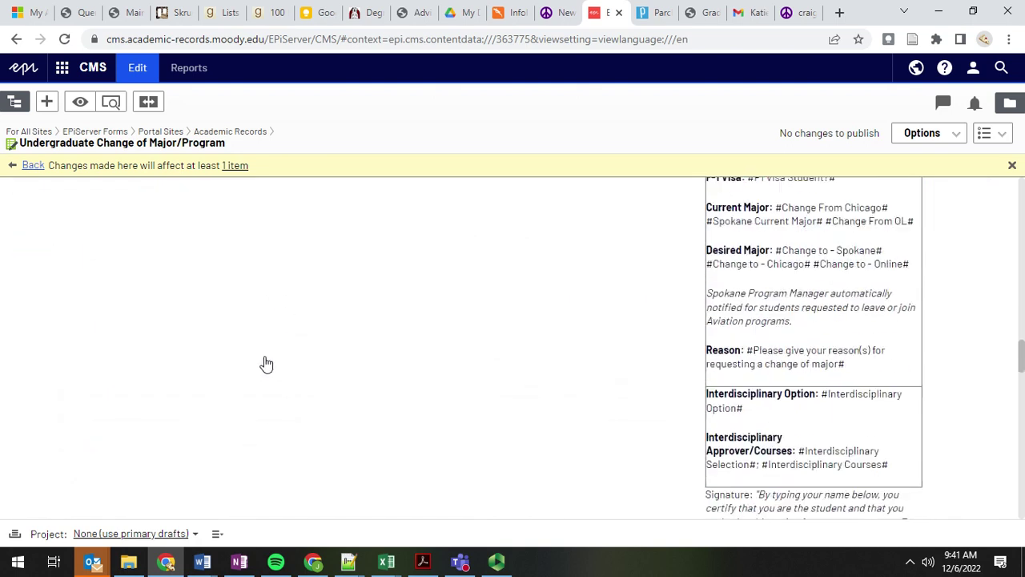
scroll(267, 363, up, 2)
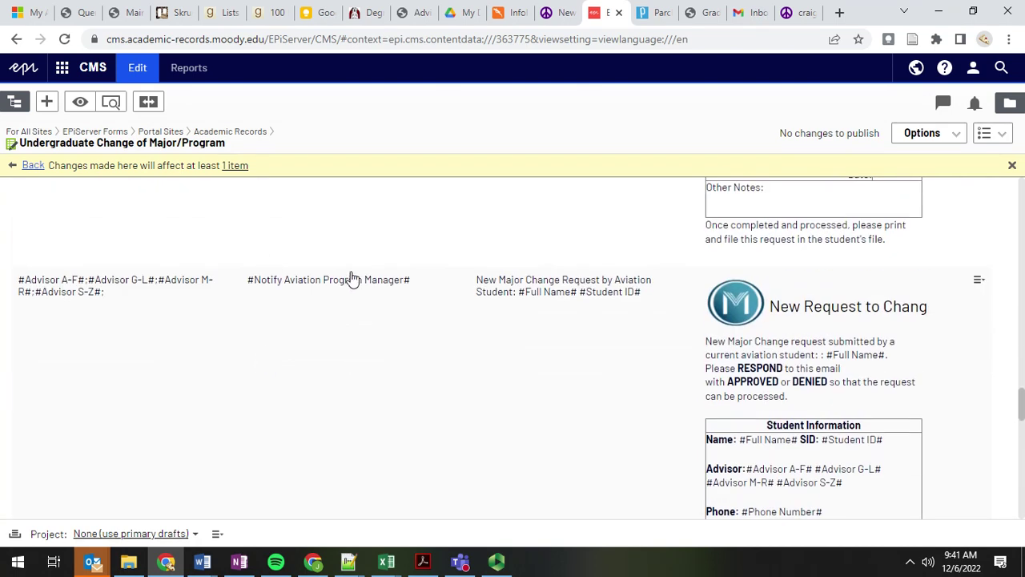
scroll(237, 345, down, 14)
scroll(237, 344, up, 10)
scroll(237, 344, down, 3)
scroll(237, 344, up, 10)
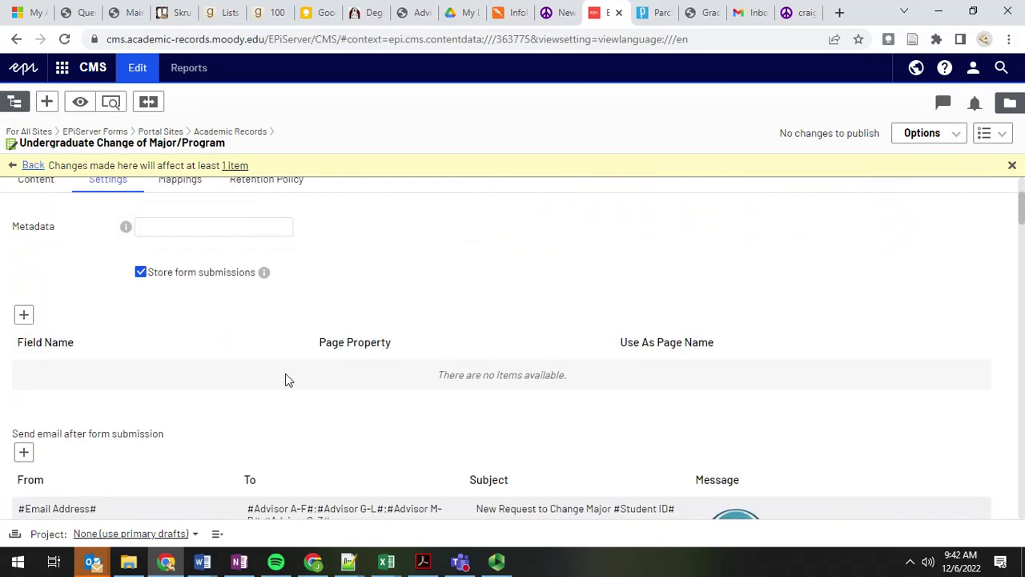
scroll(285, 377, down, 3)
scroll(314, 269, down, 2)
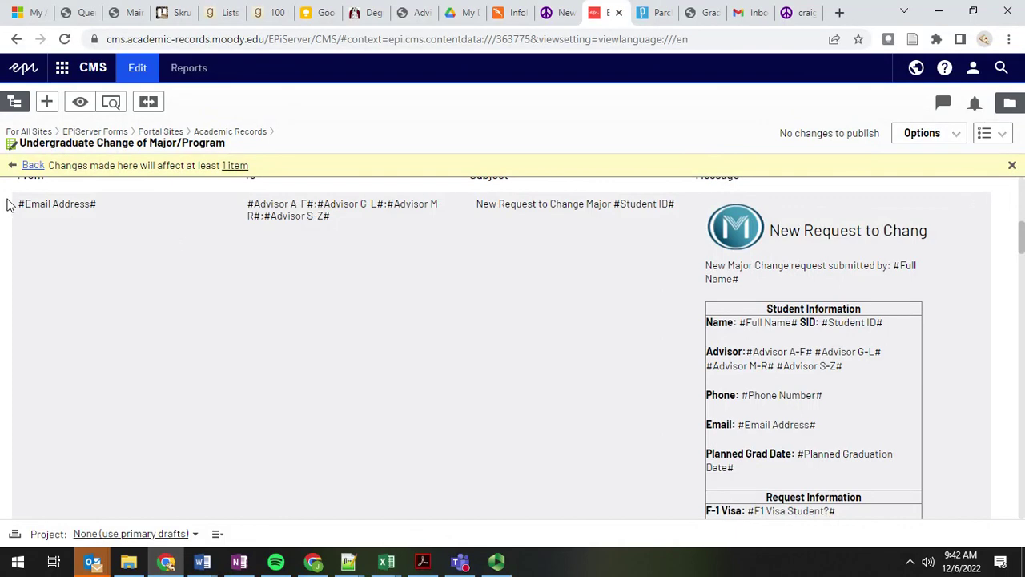
Step: Inspect the email's To field addressed to the advisor fields, then return to the graduation application
scroll(129, 229, up, 1)
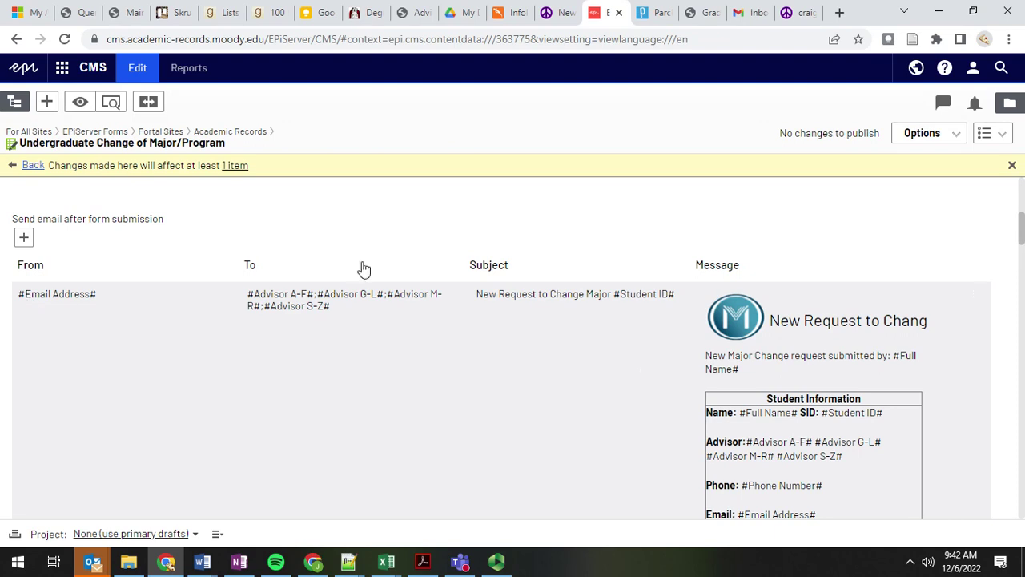
scroll(428, 408, down, 1)
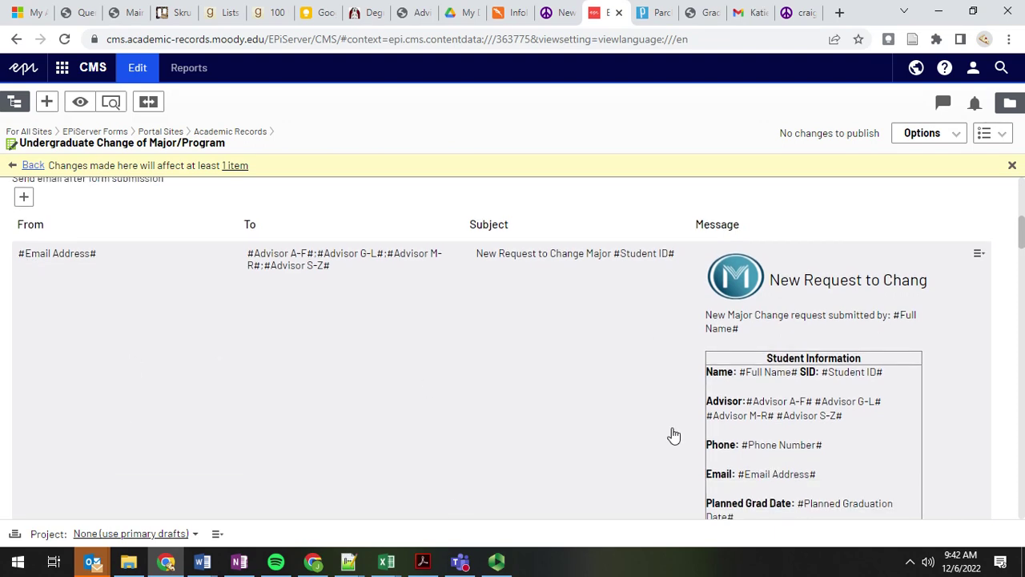
scroll(499, 385, down, 1)
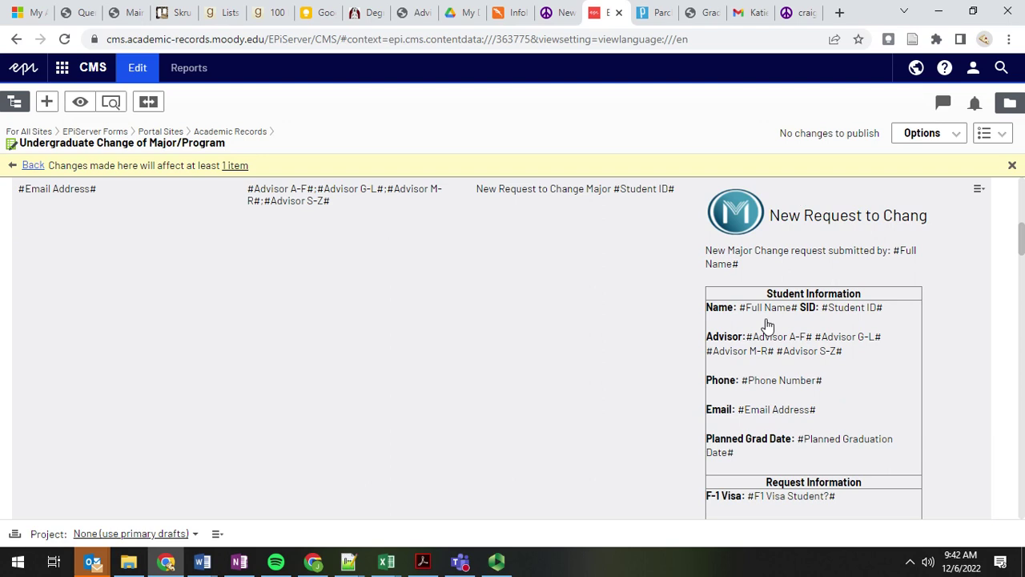
scroll(801, 313, up, 1)
scroll(524, 252, down, 1)
scroll(458, 305, up, 2)
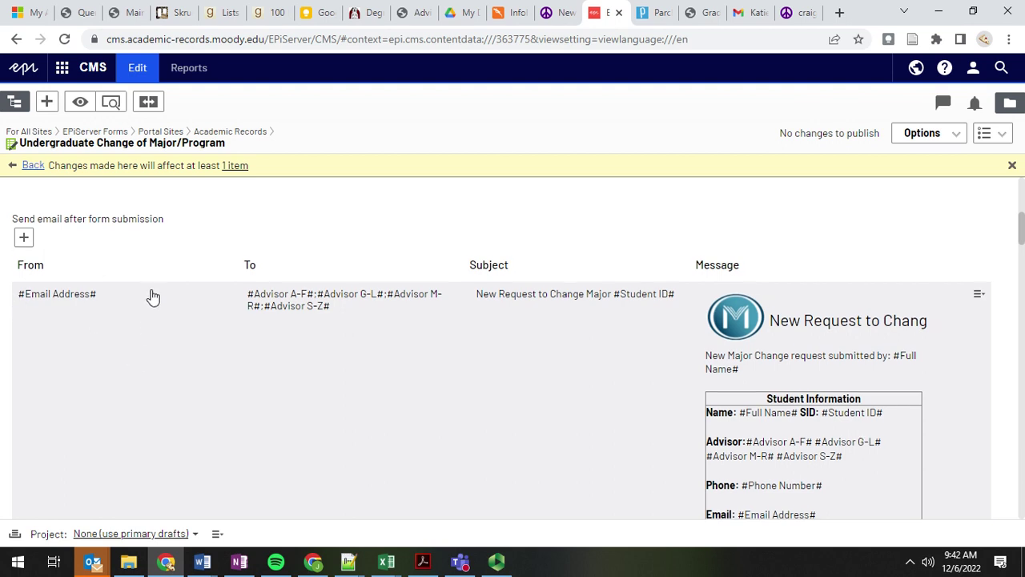
scroll(152, 296, down, 1)
scroll(121, 343, down, 1)
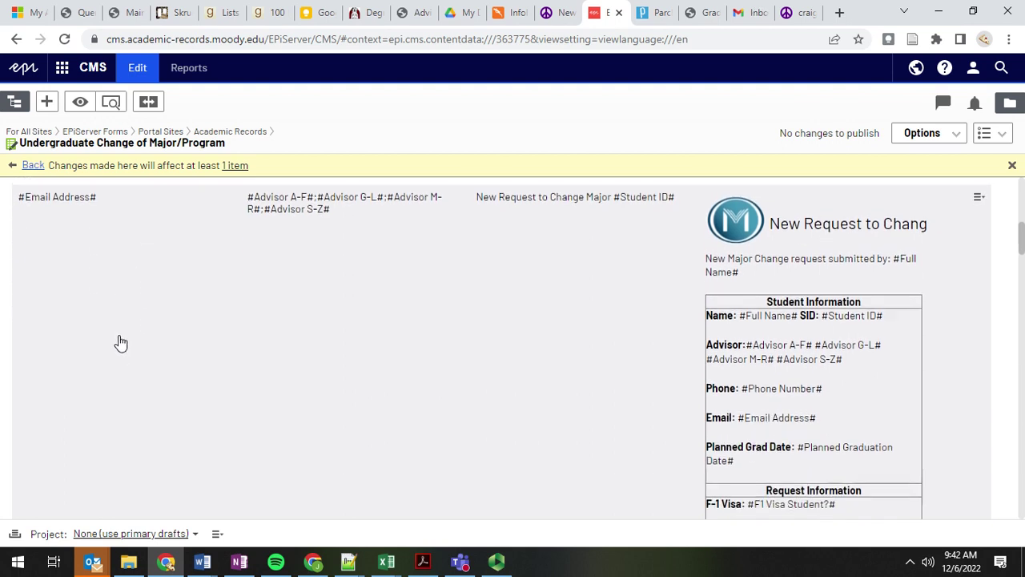
scroll(112, 310, up, 1)
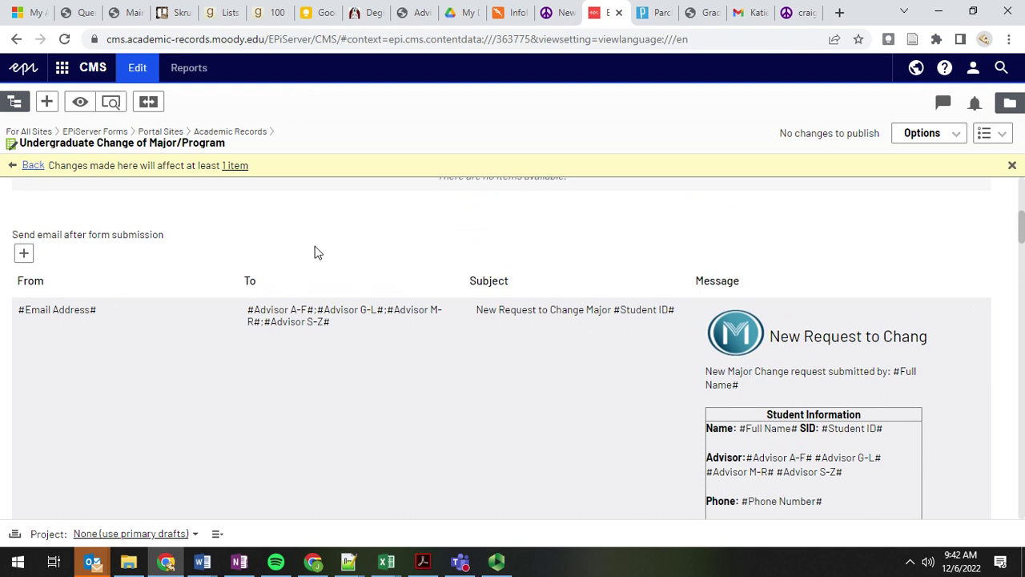
scroll(315, 253, down, 2)
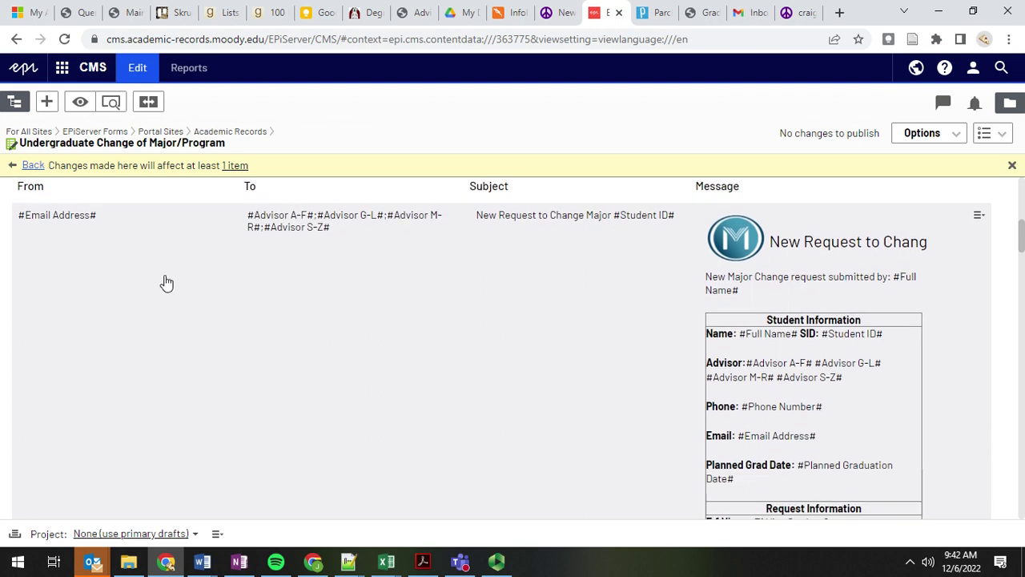
scroll(121, 297, down, 1)
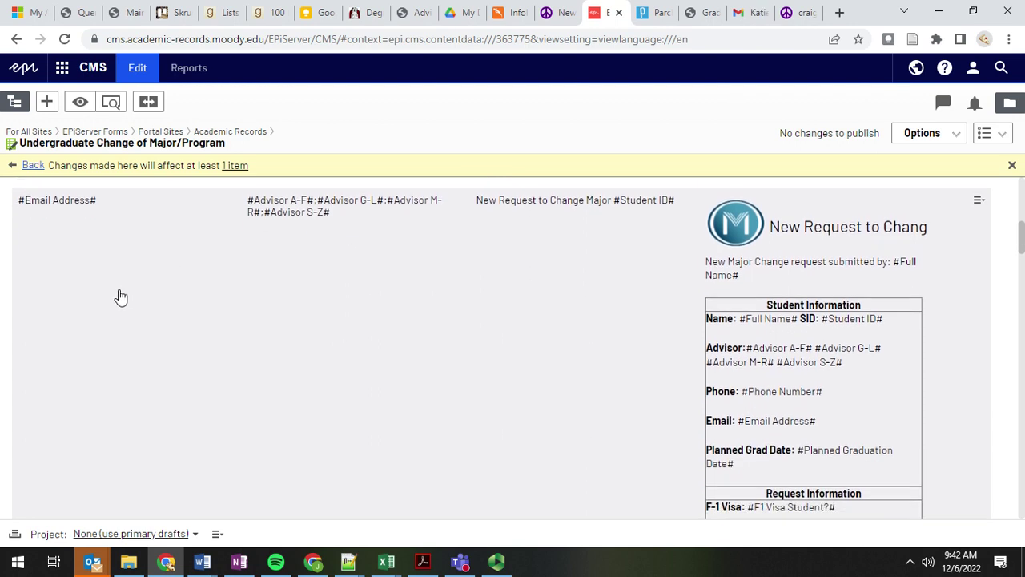
scroll(120, 297, up, 1)
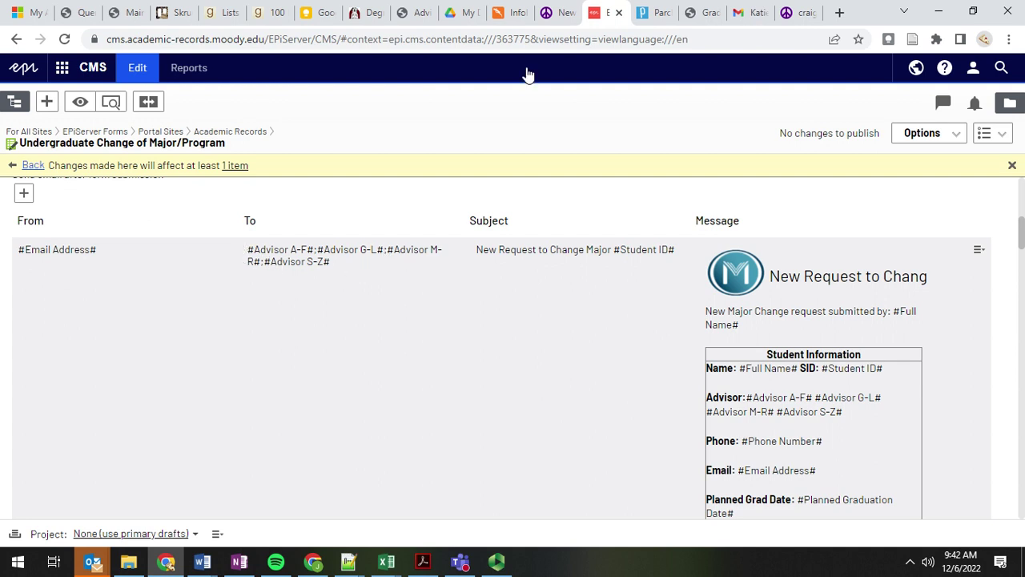
click(691, 18)
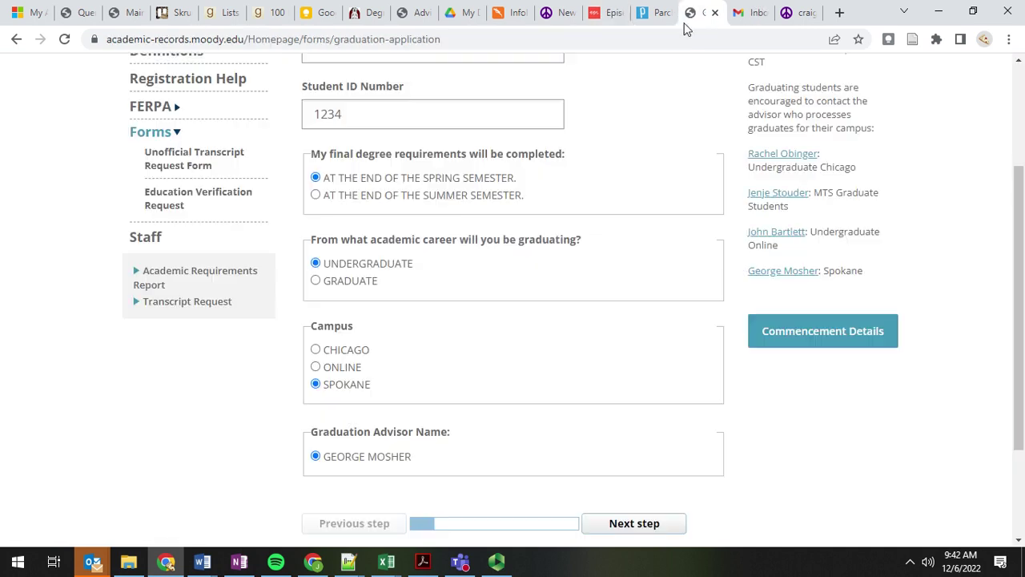
Step: Go back to the change-of-major form and clear the last-name letter field
click(20, 39)
click(17, 40)
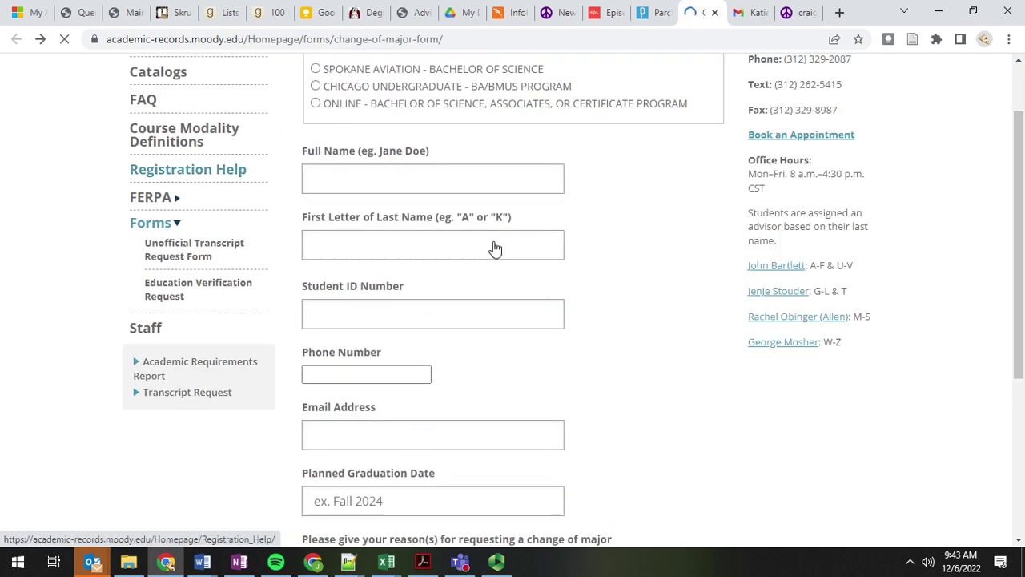
scroll(401, 349, down, 1)
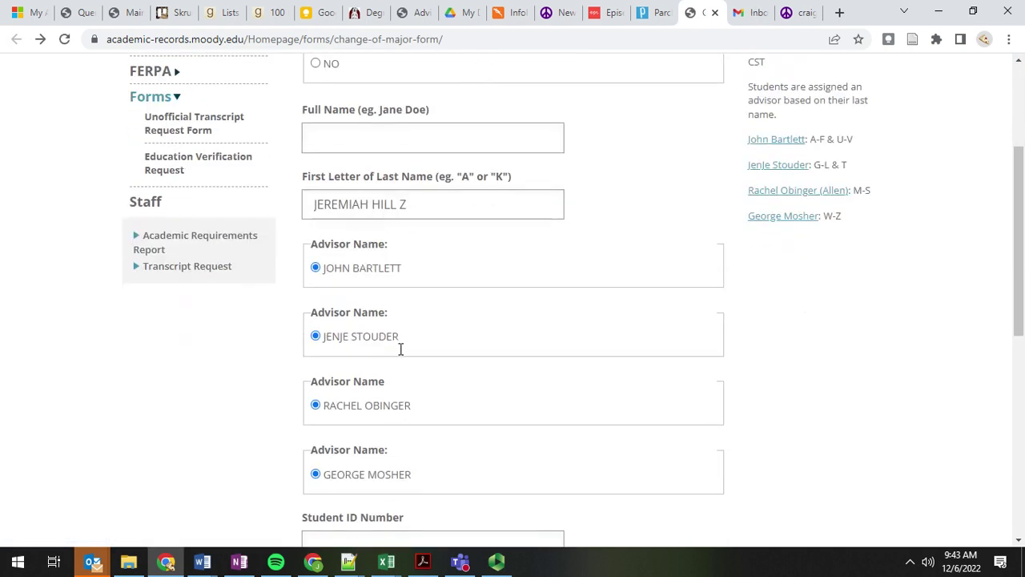
drag(315, 203, 496, 213)
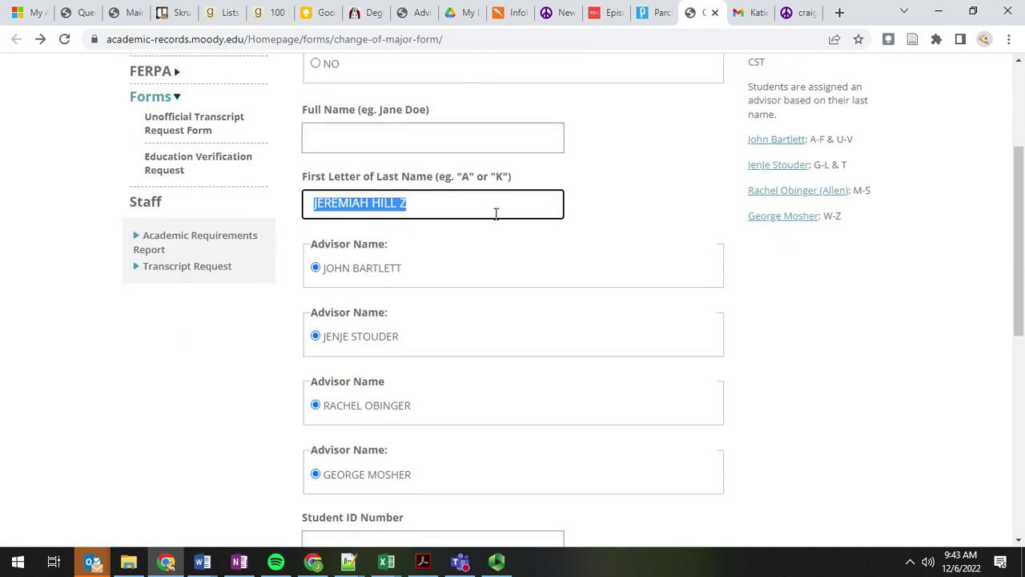
key(BackSpace)
Step: Try the next form step, enter last-name letter h to see its assigned advisor
scroll(504, 274, down, 3)
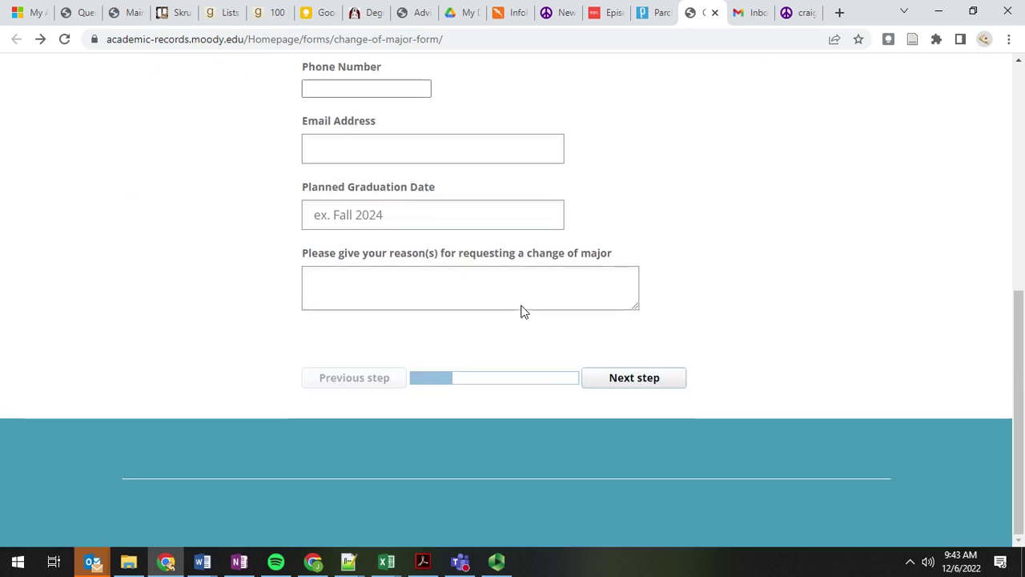
click(644, 381)
scroll(374, 333, down, 1)
click(415, 328)
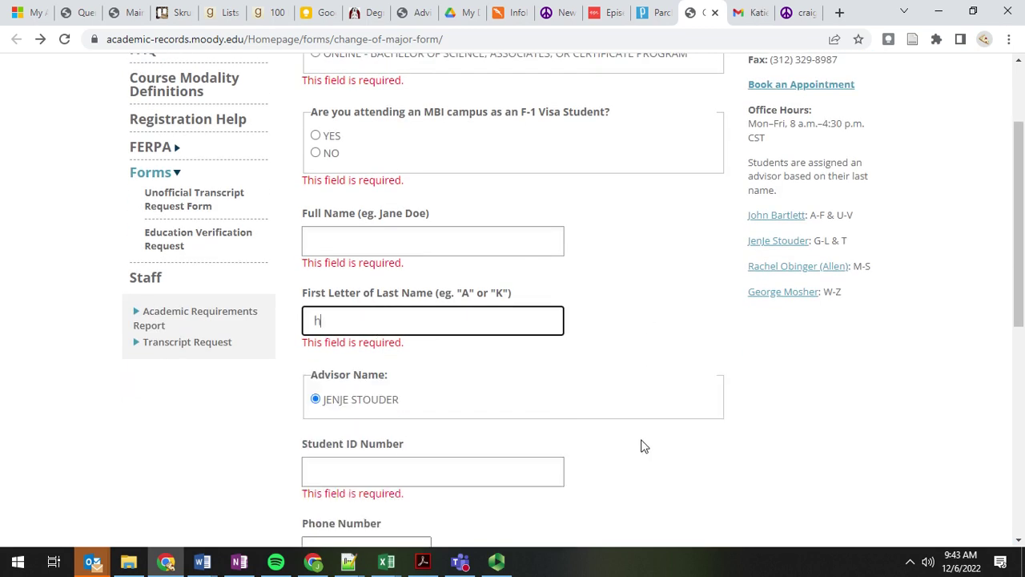
scroll(403, 428, down, 1)
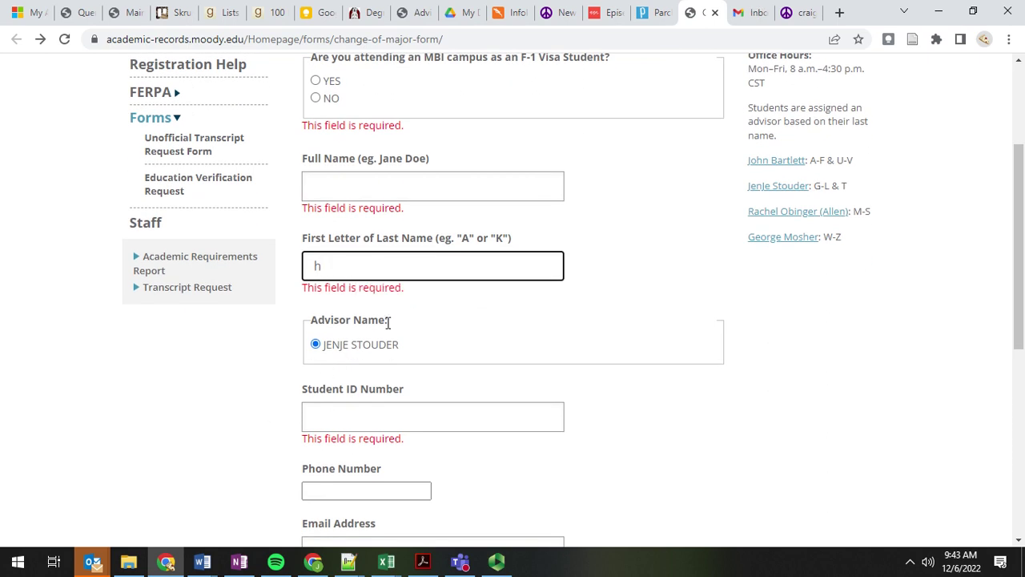
click(605, 14)
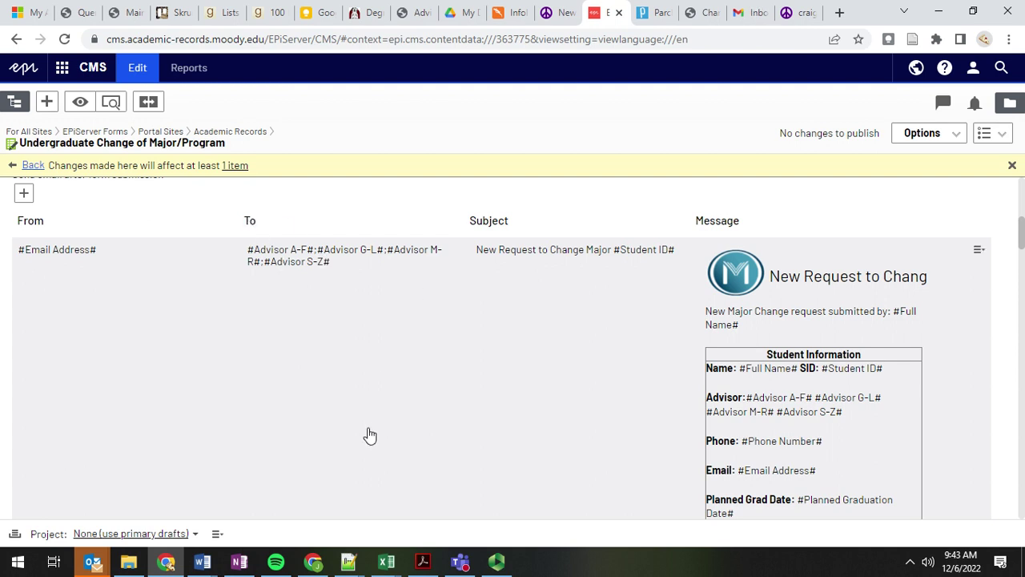
scroll(366, 414, down, 1)
scroll(462, 358, down, 2)
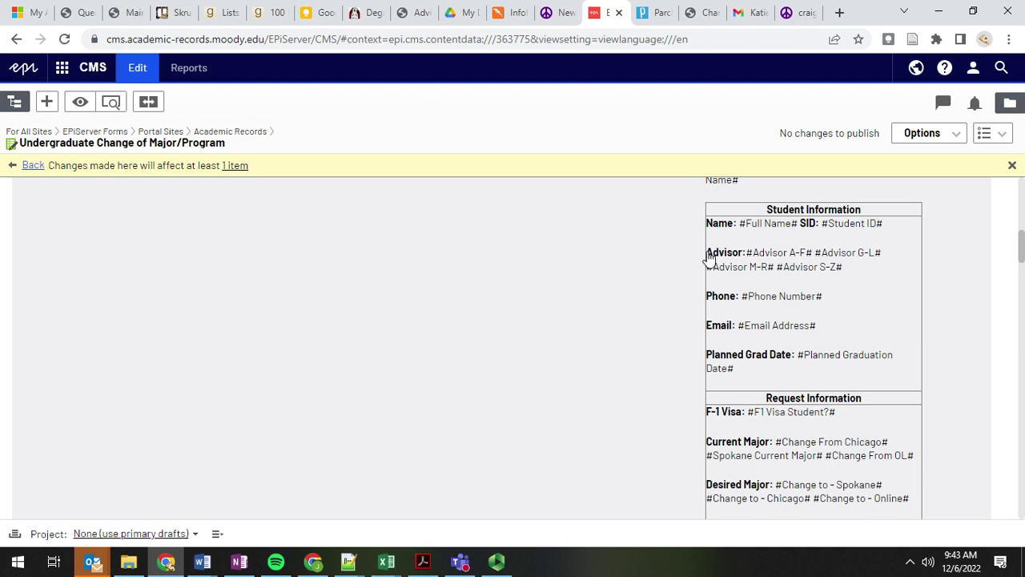
scroll(442, 371, down, 3)
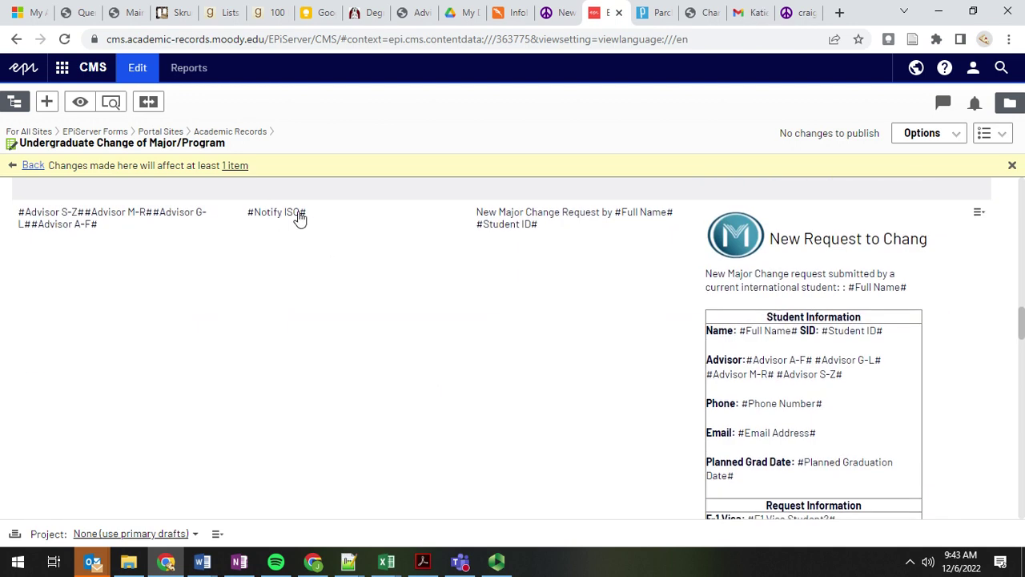
scroll(273, 312, up, 4)
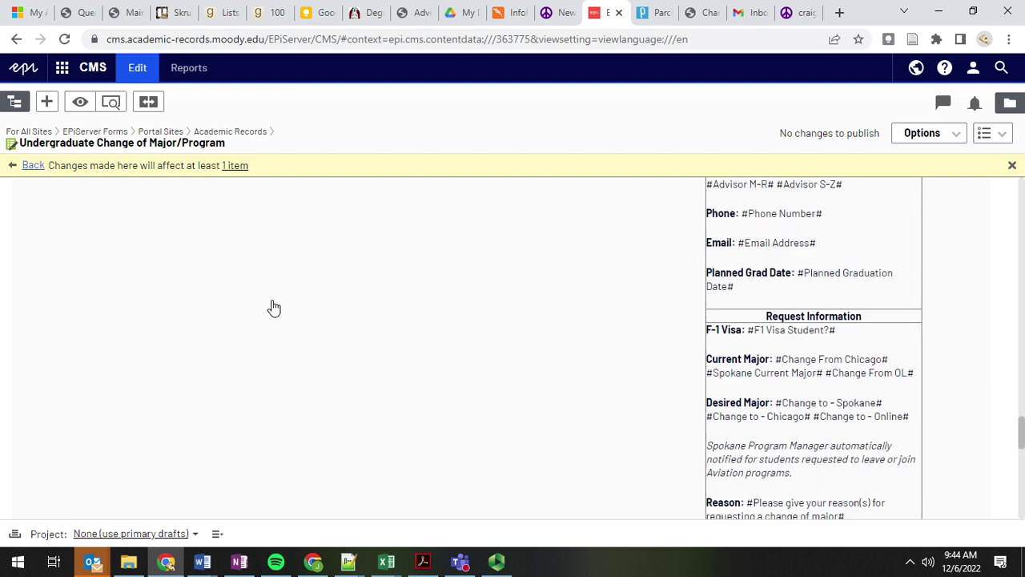
scroll(273, 308, up, 3)
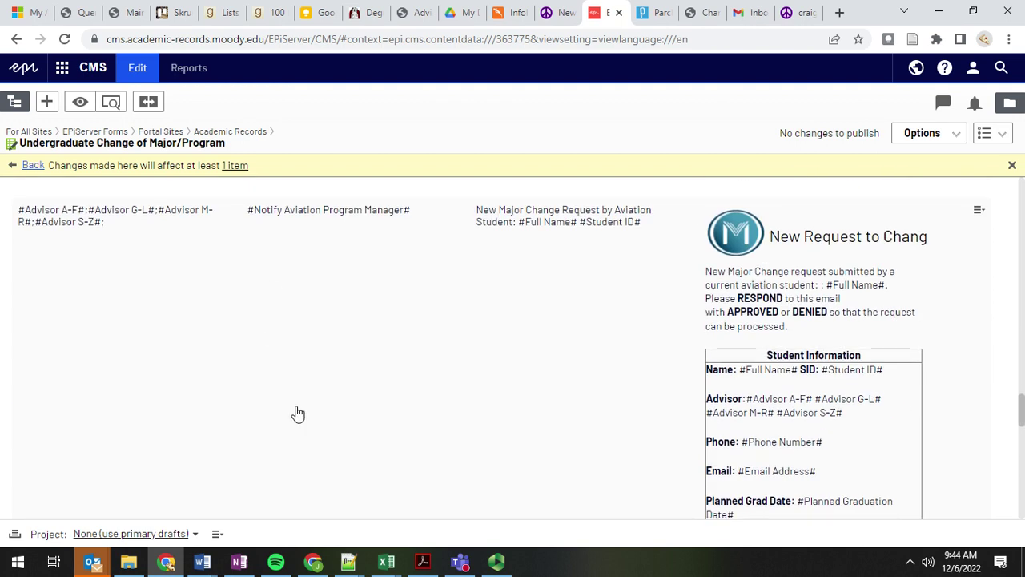
scroll(547, 375, up, 10)
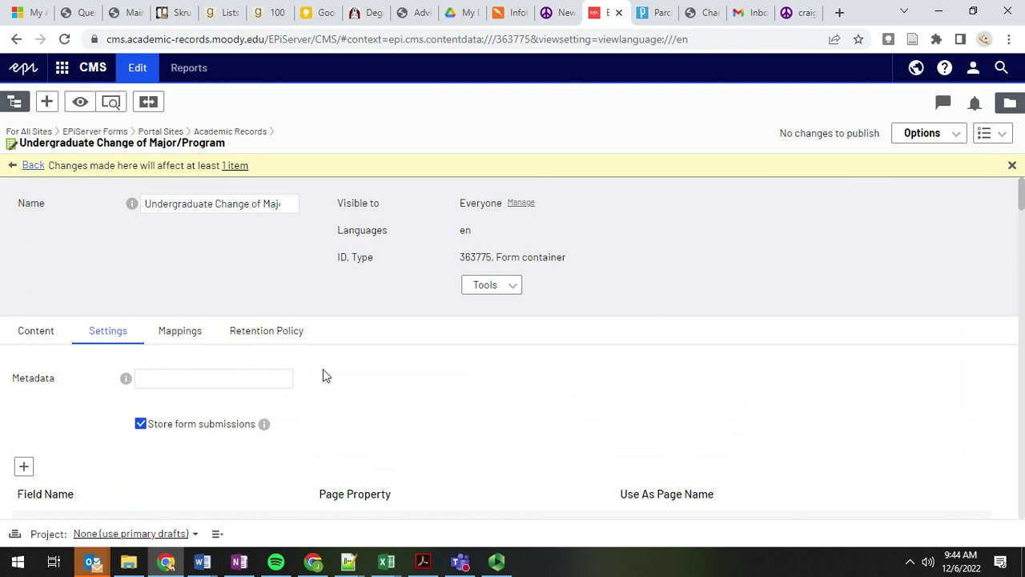
scroll(355, 334, down, 3)
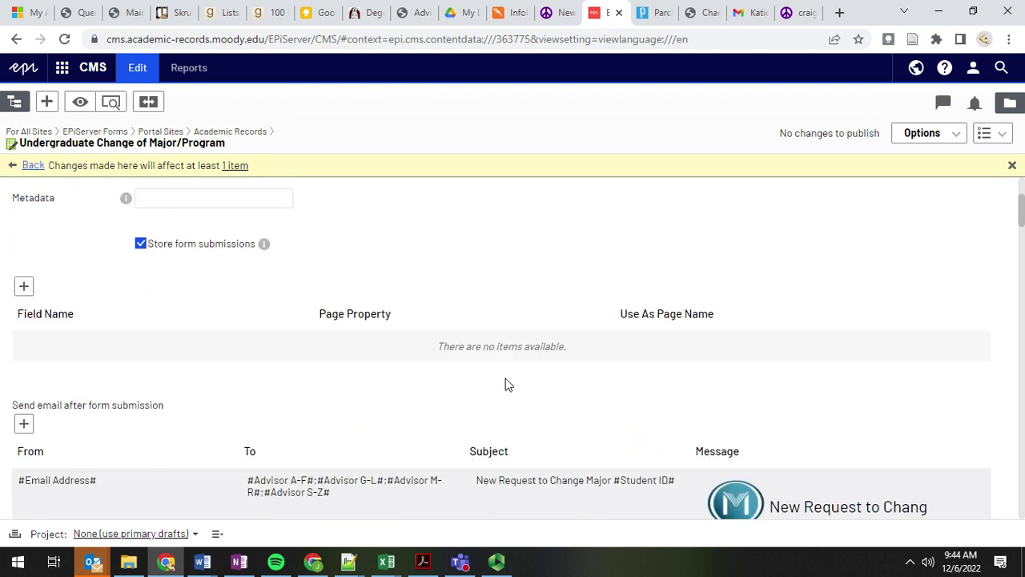
scroll(297, 327, down, 3)
scroll(231, 256, up, 6)
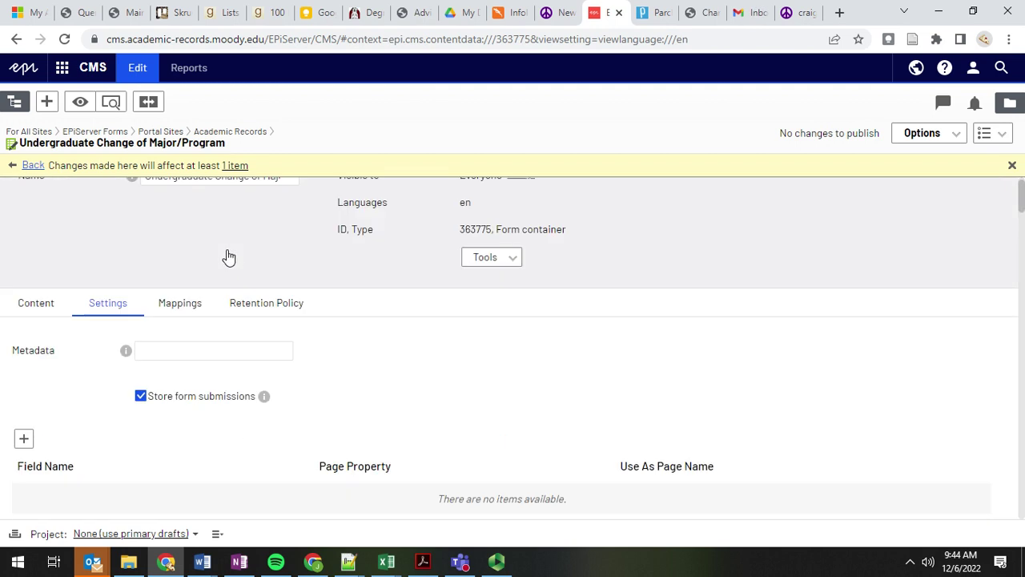
Step: Go back and select the Undergraduate Change of Major/Program form from the Forms assets pane
click(31, 166)
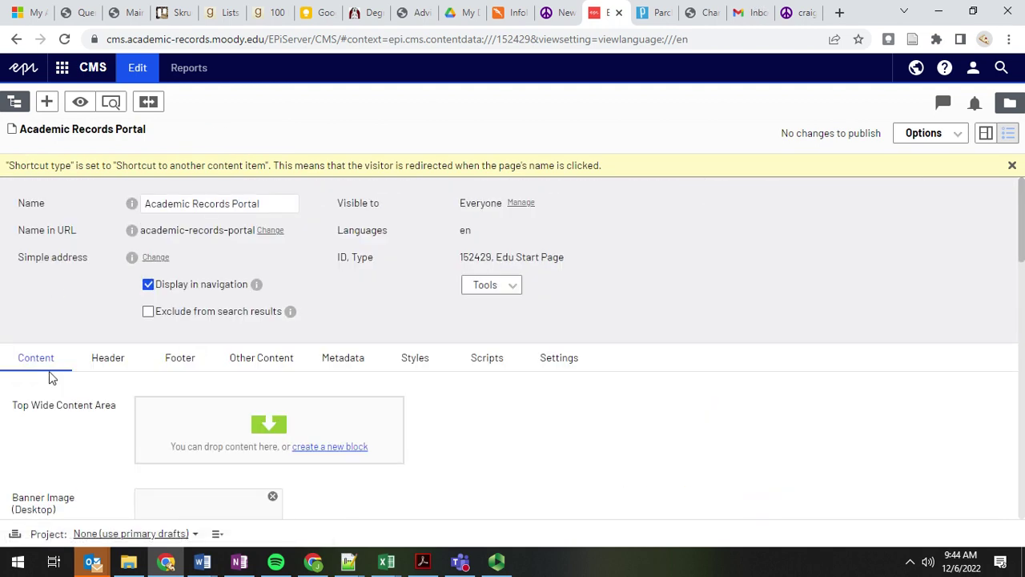
click(1010, 102)
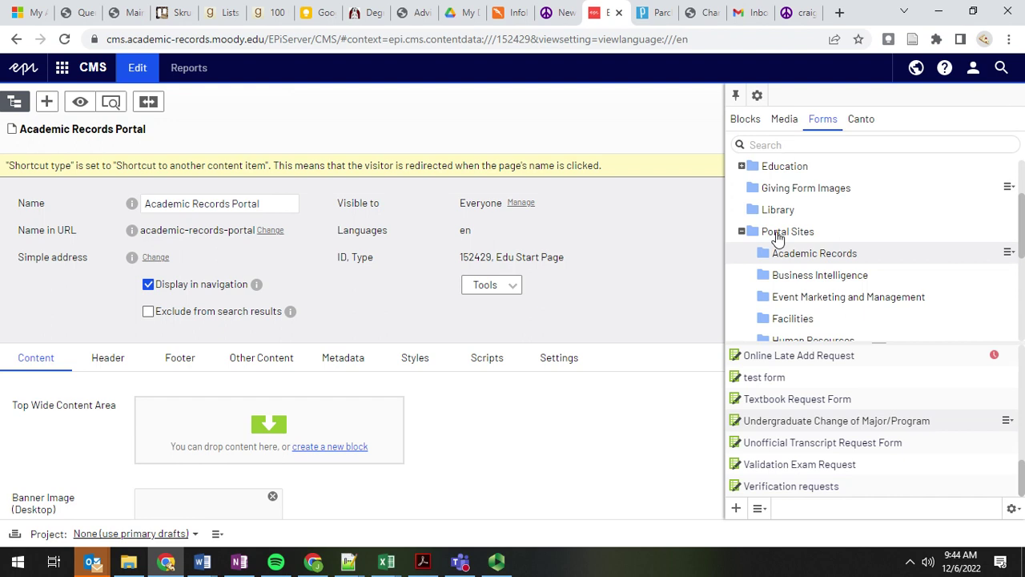
click(786, 425)
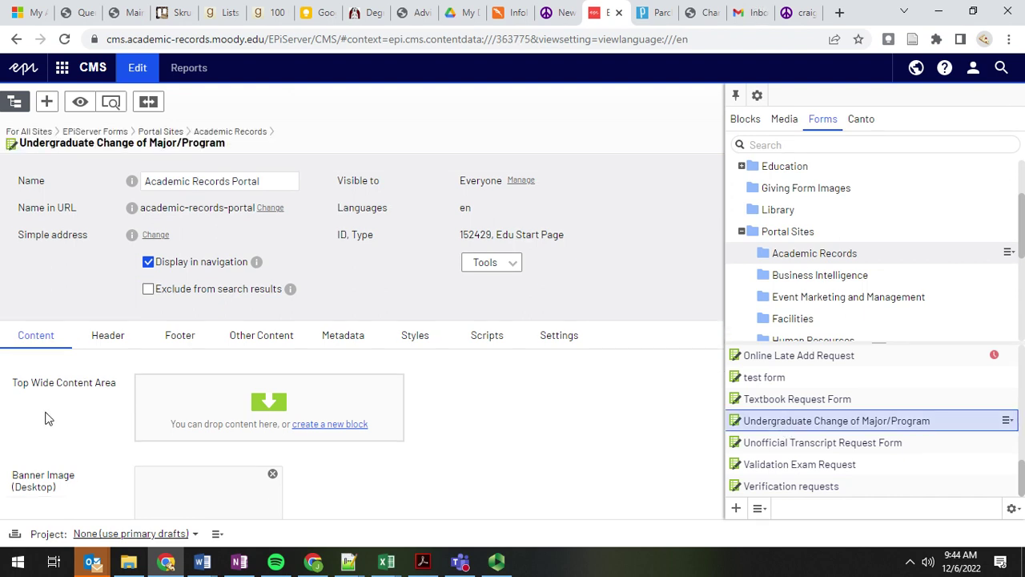
scroll(60, 444, down, 9)
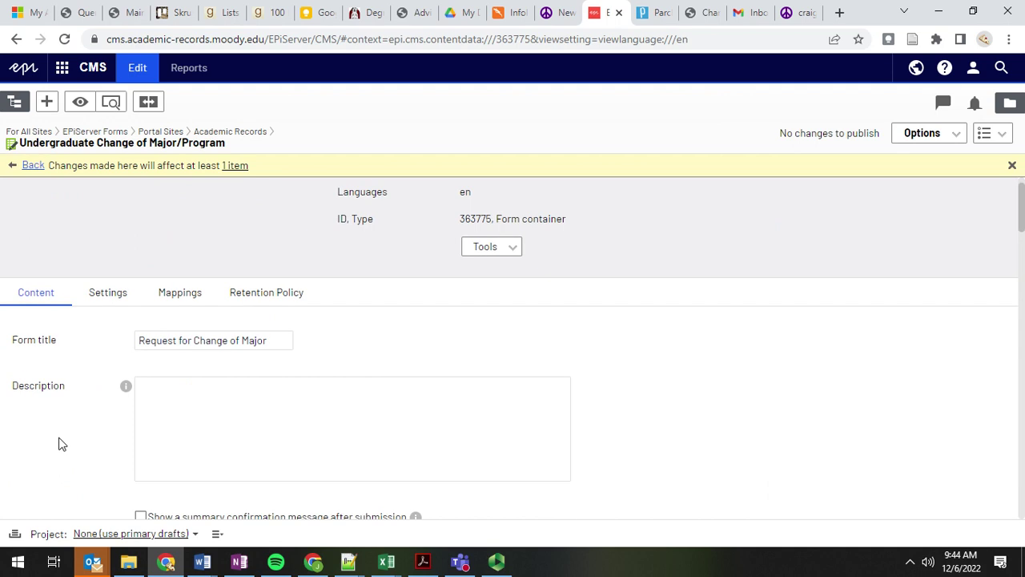
scroll(47, 407, down, 5)
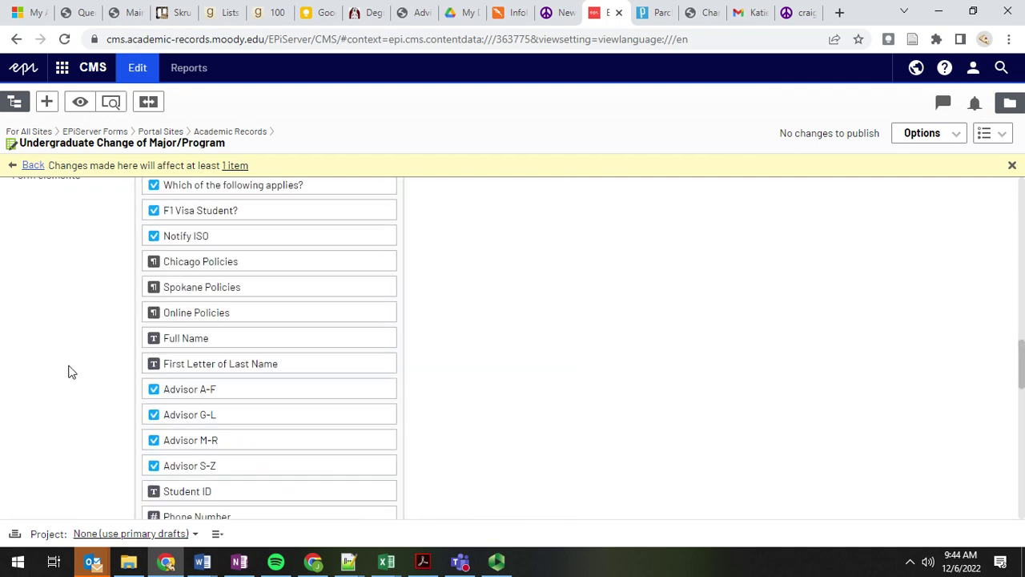
scroll(436, 393, down, 1)
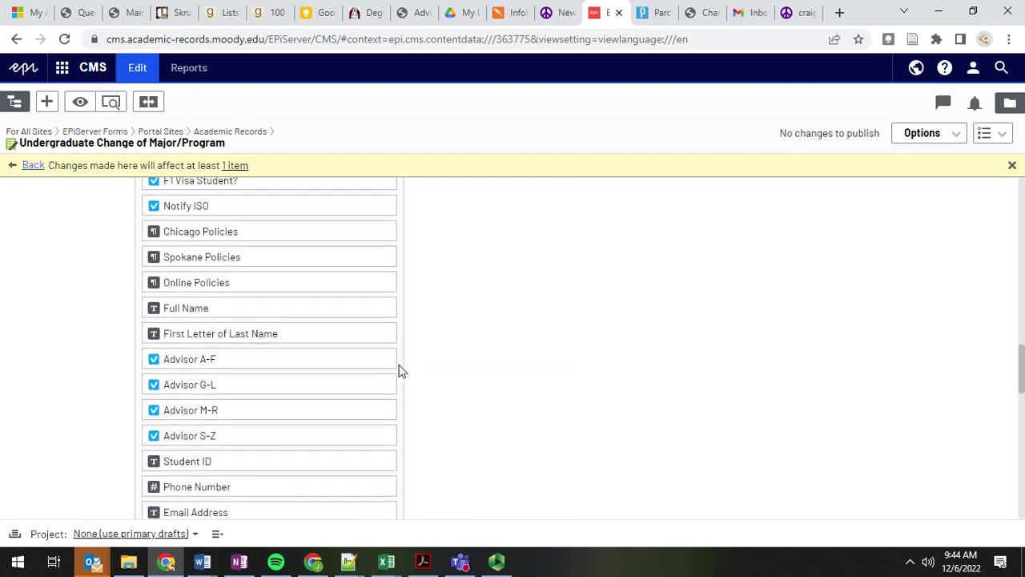
Step: Edit the Advisor A-F field and view its Dependencies: shown for initials A–F, U or V
click(384, 360)
click(408, 376)
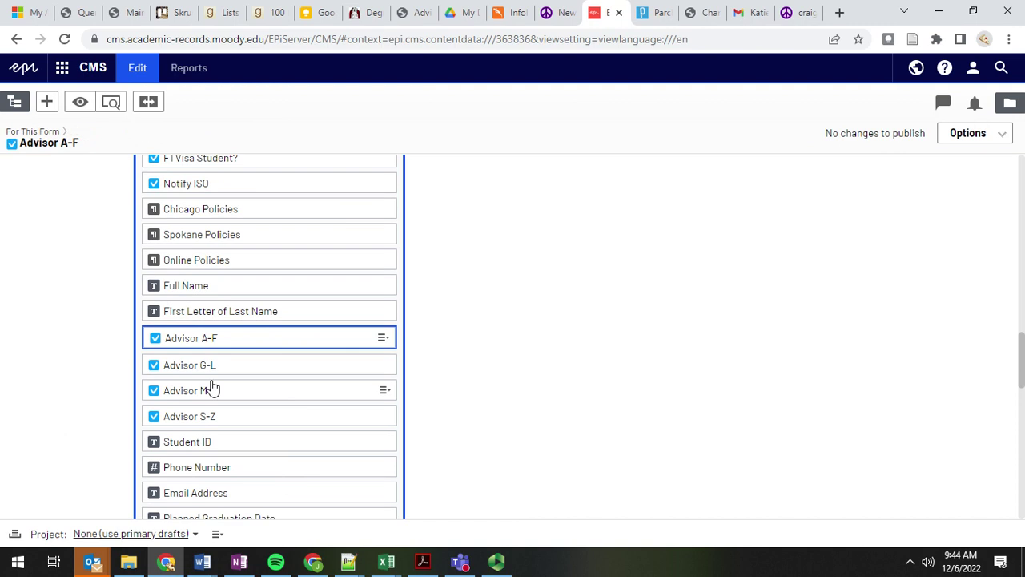
drag(210, 202, 17, 223)
click(227, 201)
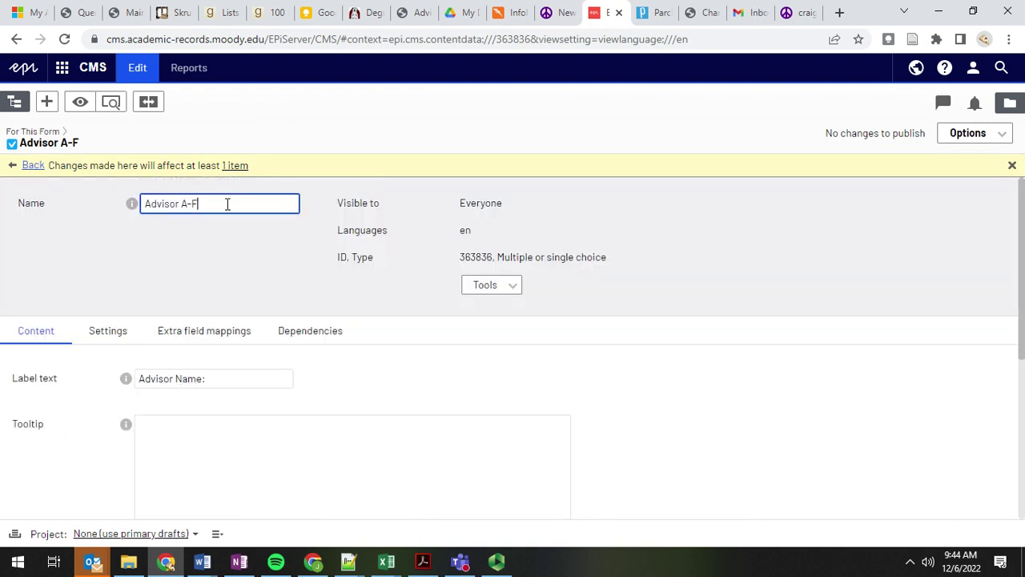
scroll(218, 328, down, 4)
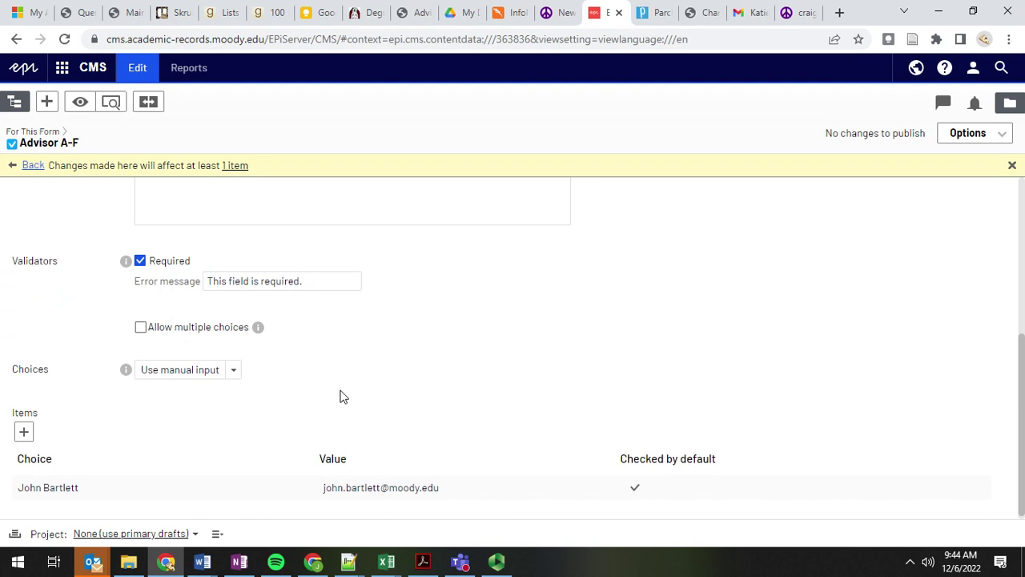
scroll(341, 393, up, 5)
click(307, 214)
scroll(190, 301, down, 2)
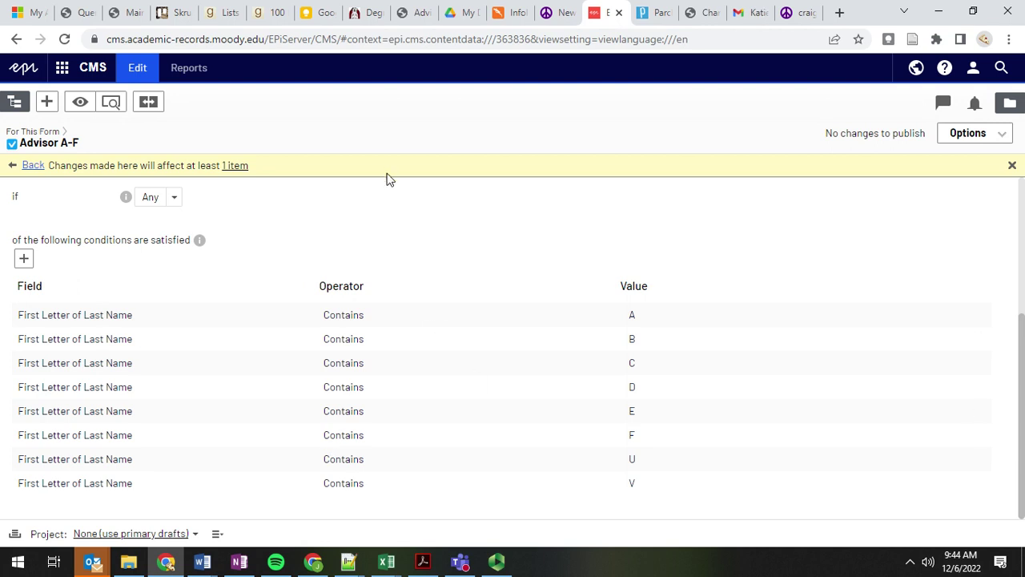
scroll(281, 248, up, 3)
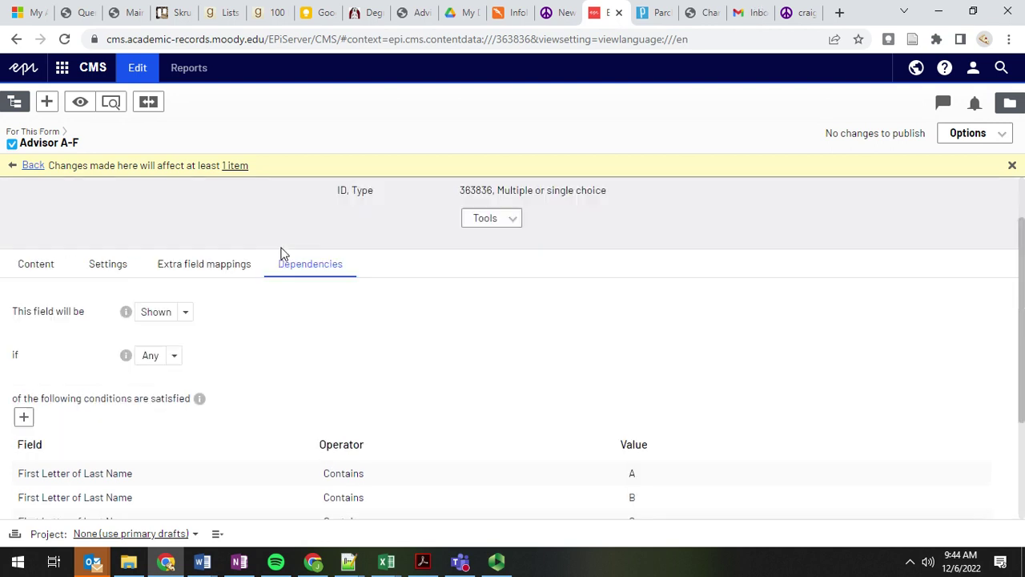
scroll(259, 321, down, 2)
scroll(297, 220, up, 2)
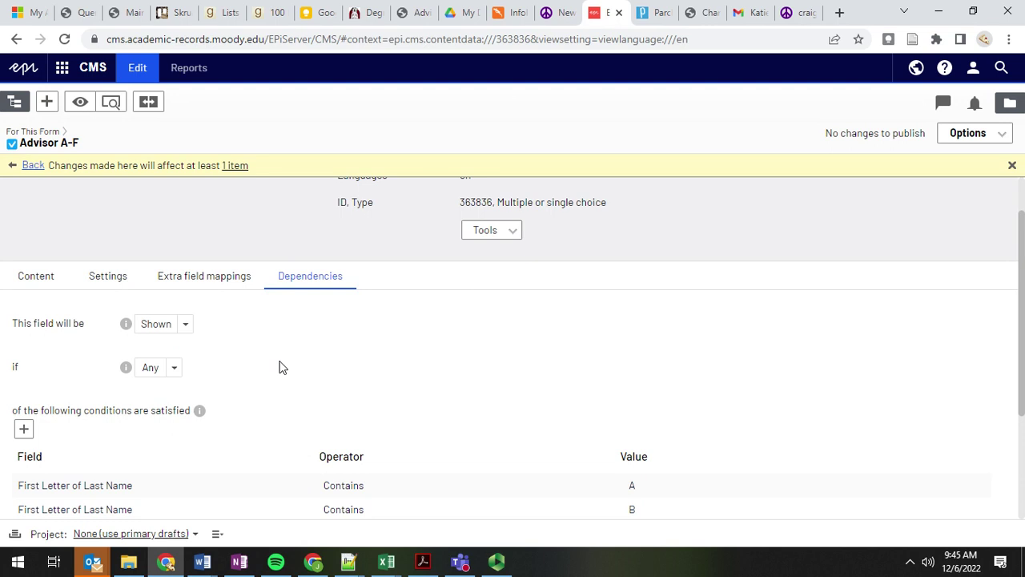
Step: On the live change-of-major form, verify last initial V assigns the A–F & U–V advisor
click(701, 13)
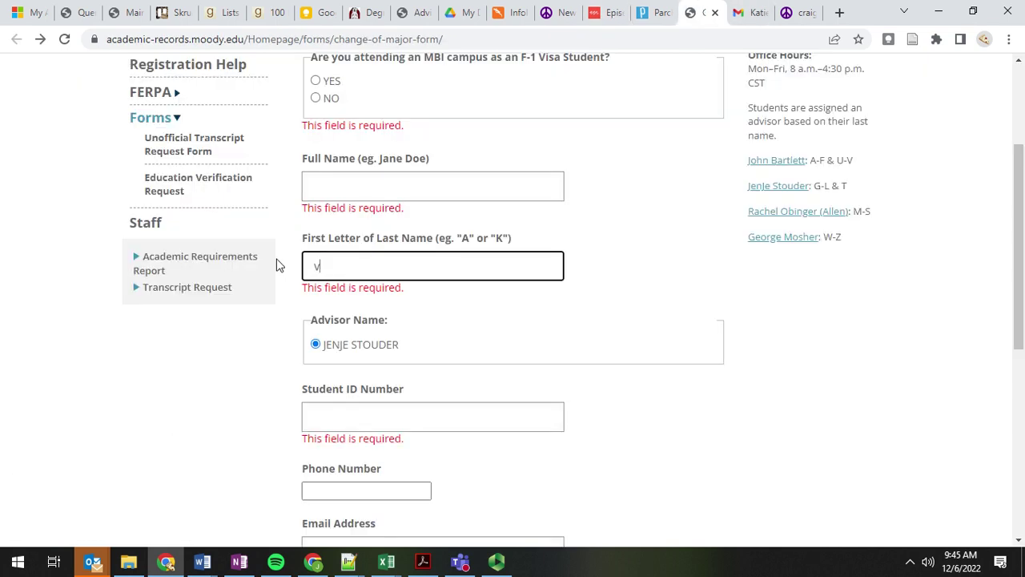
drag(319, 344, 439, 361)
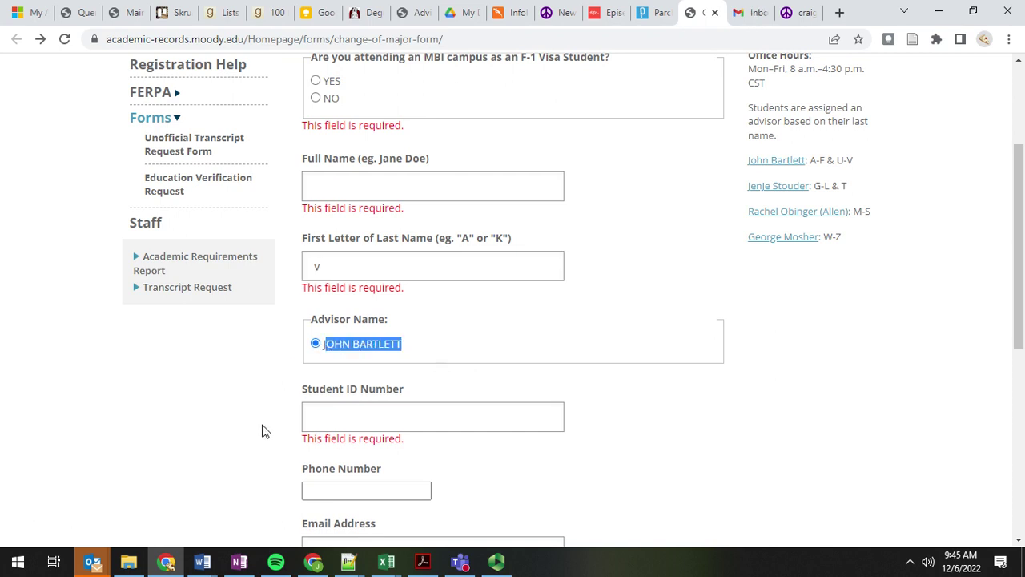
scroll(265, 431, down, 2)
scroll(291, 103, down, 3)
scroll(327, 214, up, 4)
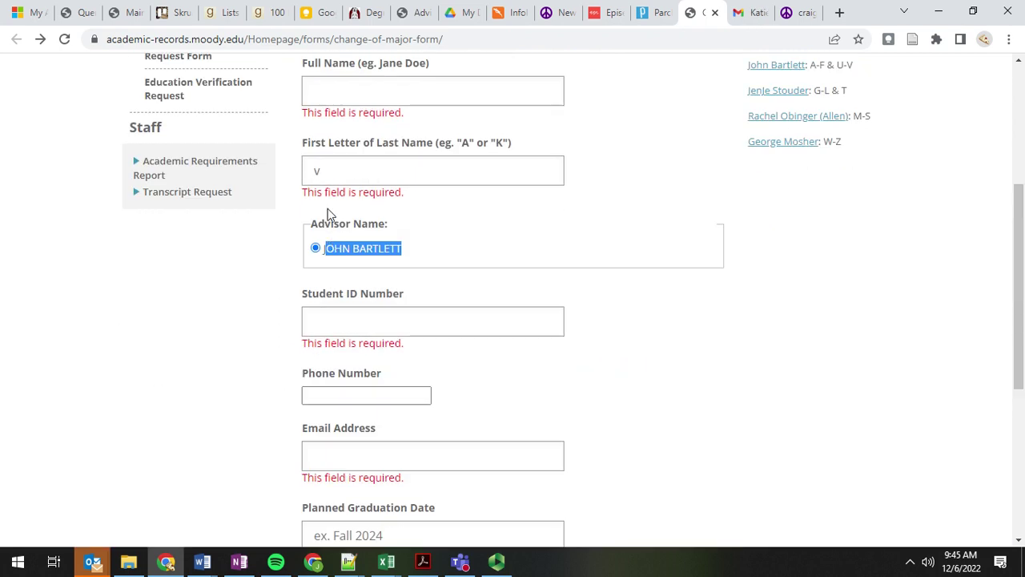
click(334, 251)
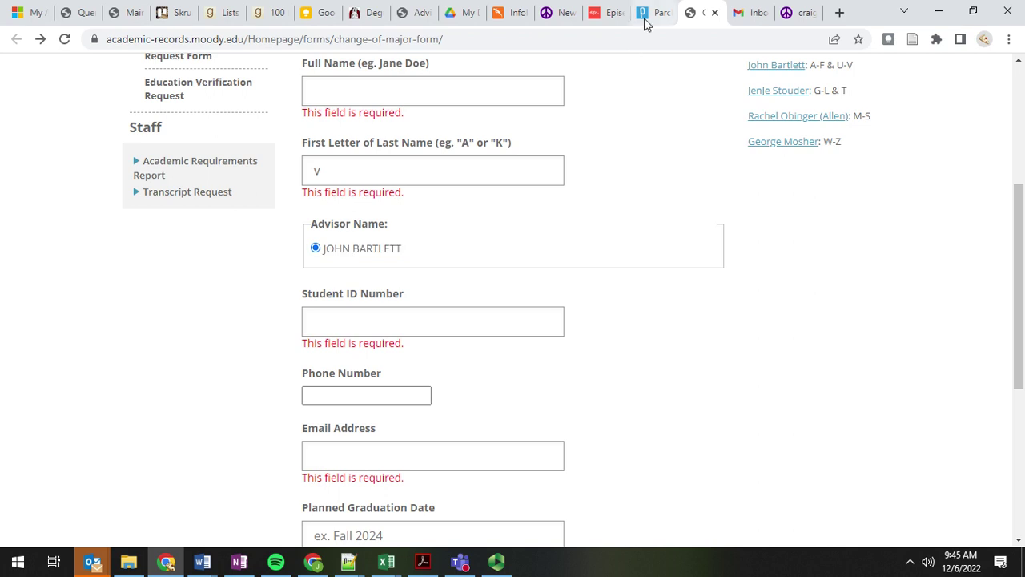
click(602, 21)
Step: Select the Advisor A-F field name, then go back to the Undergraduate Change of Major/Program form
click(242, 206)
scroll(400, 414, down, 3)
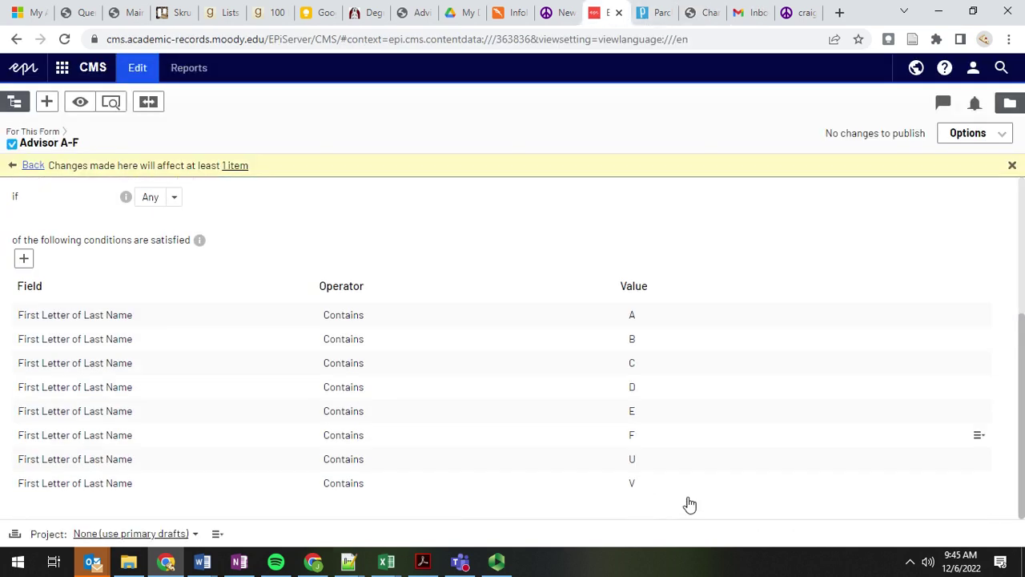
scroll(294, 374, up, 3)
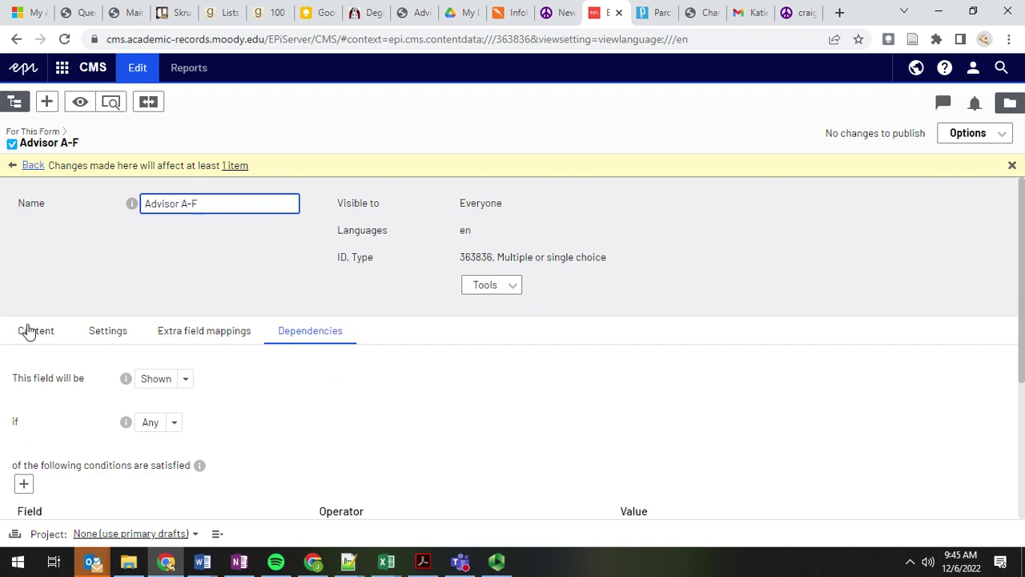
triple_click(166, 205)
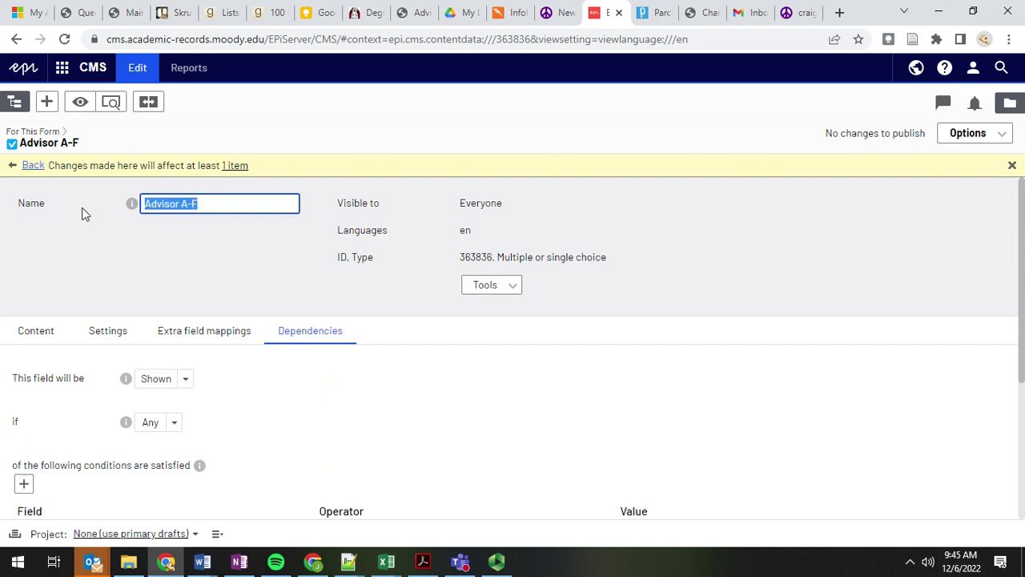
click(34, 168)
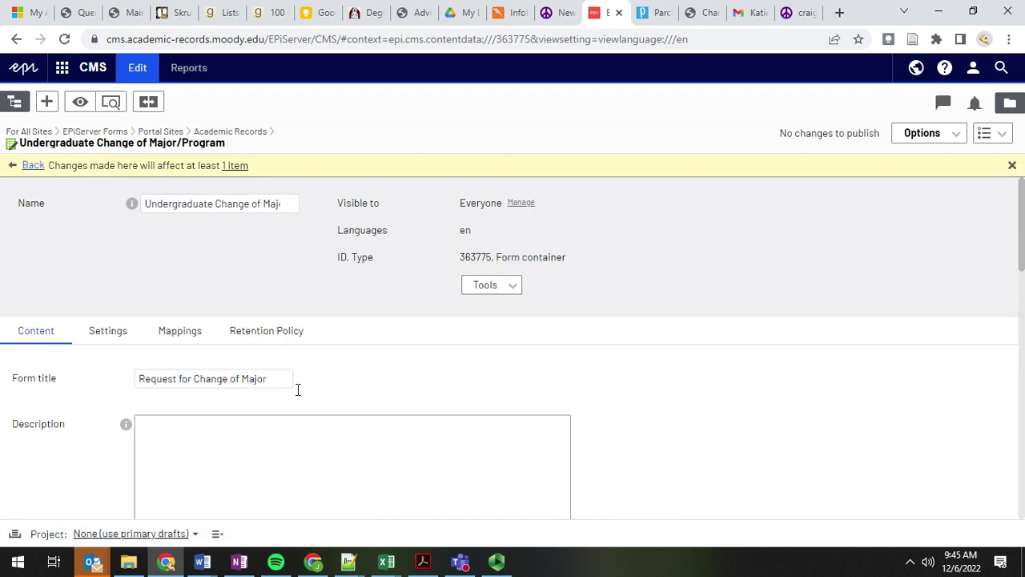
click(100, 334)
scroll(447, 408, down, 5)
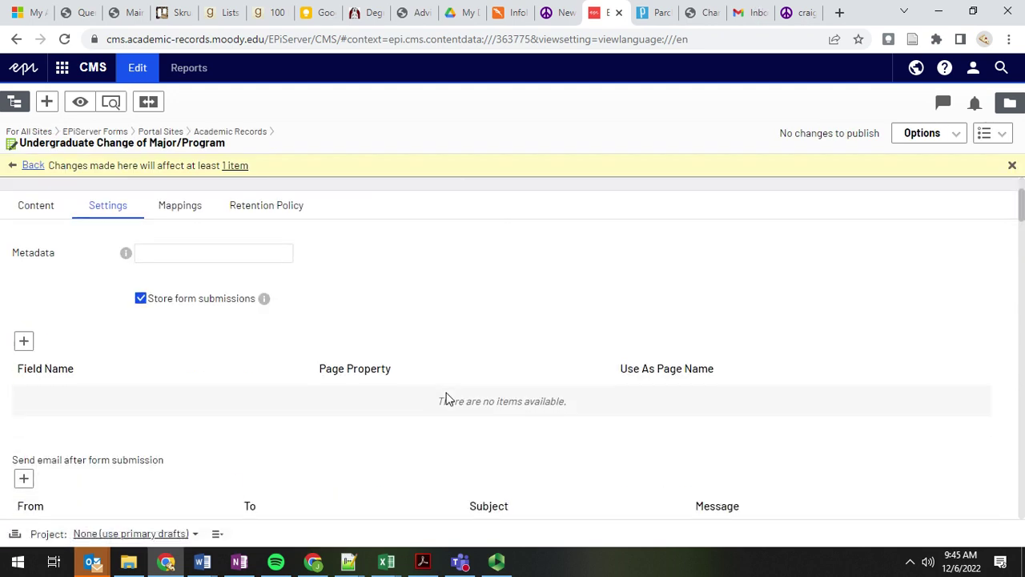
scroll(564, 253, down, 1)
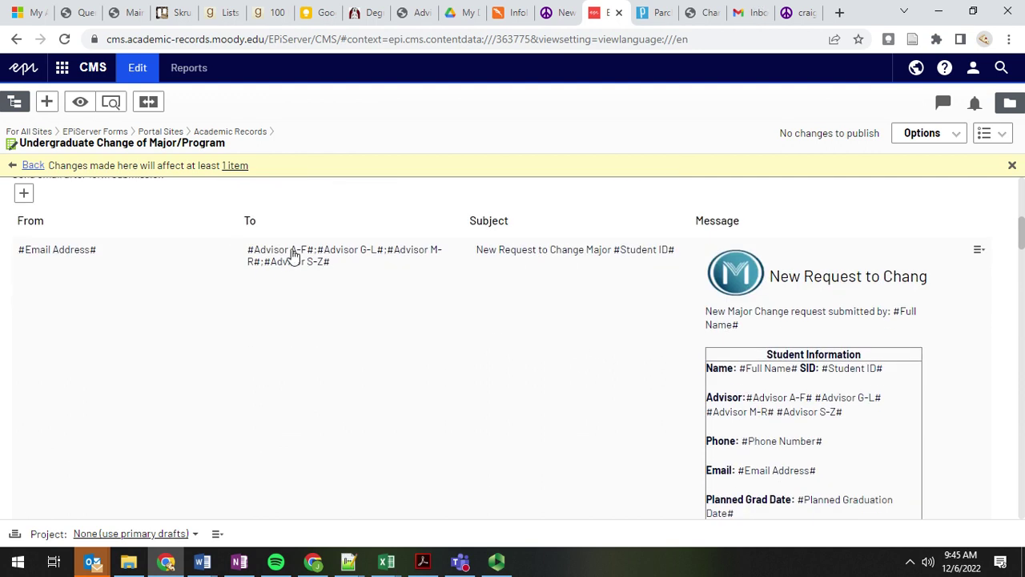
scroll(445, 314, down, 5)
scroll(445, 313, down, 6)
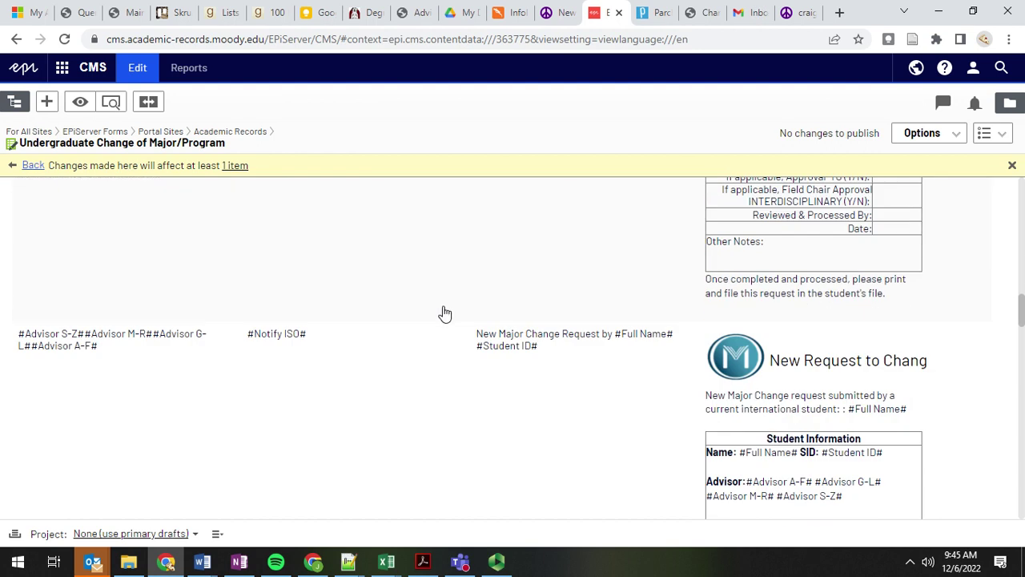
scroll(464, 248, up, 15)
scroll(342, 348, up, 1)
scroll(341, 348, down, 6)
scroll(341, 347, up, 2)
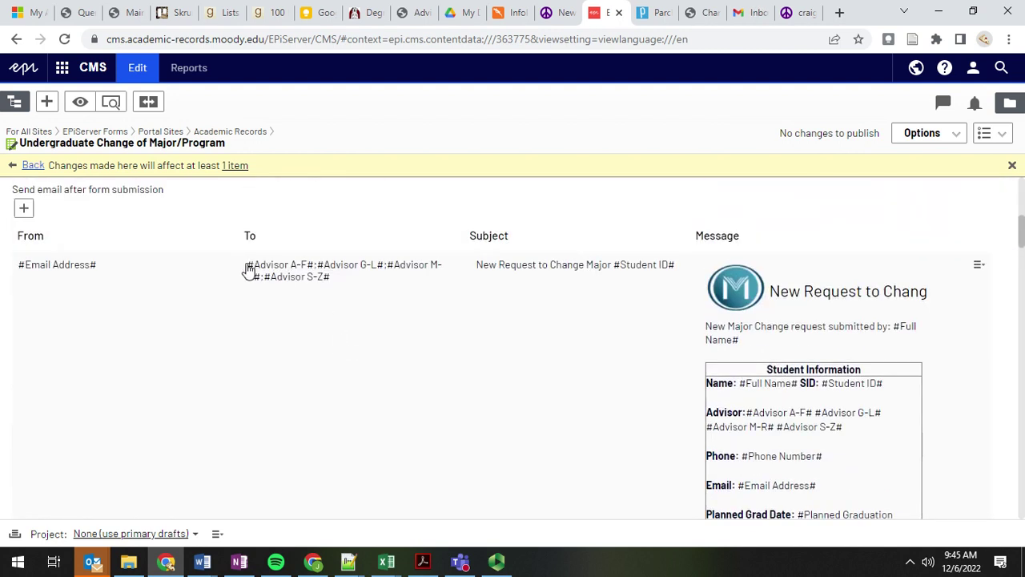
scroll(973, 275, down, 1)
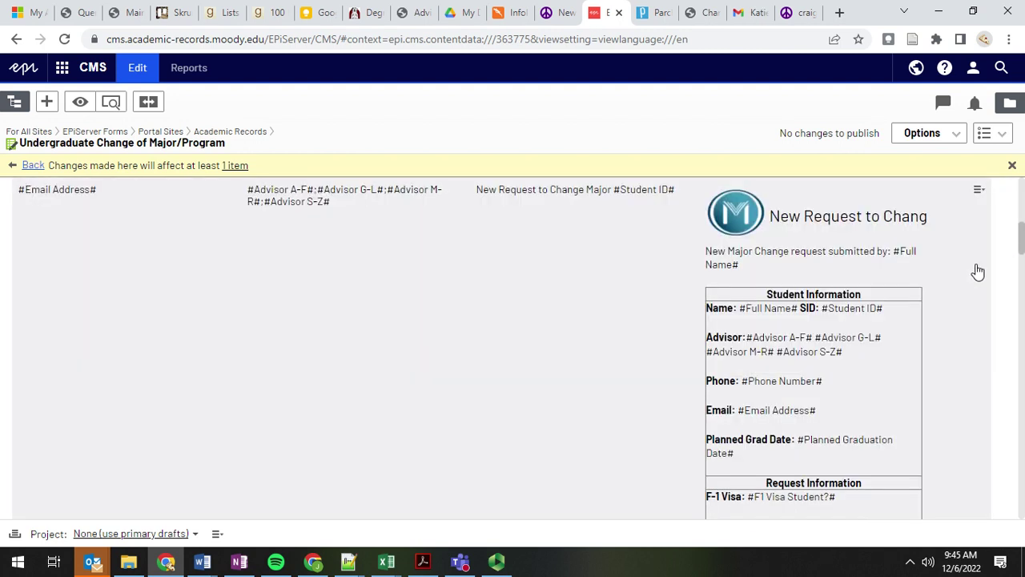
click(979, 190)
click(920, 205)
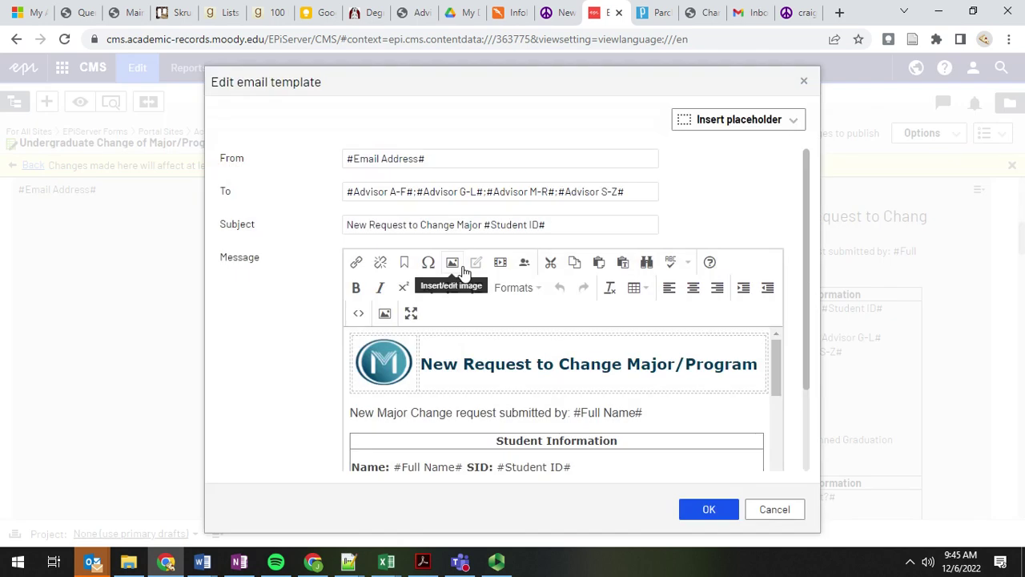
click(410, 192)
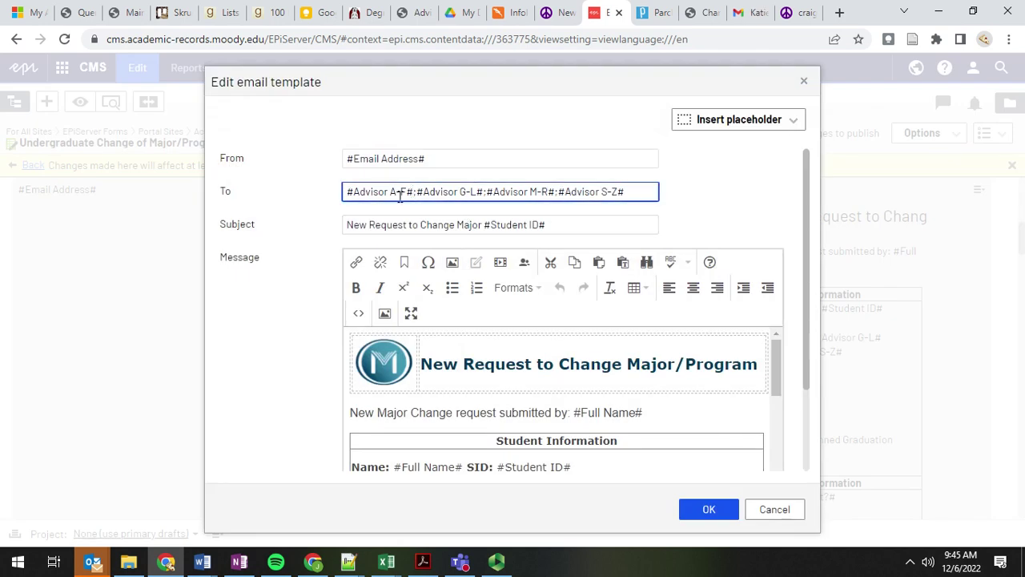
click(721, 124)
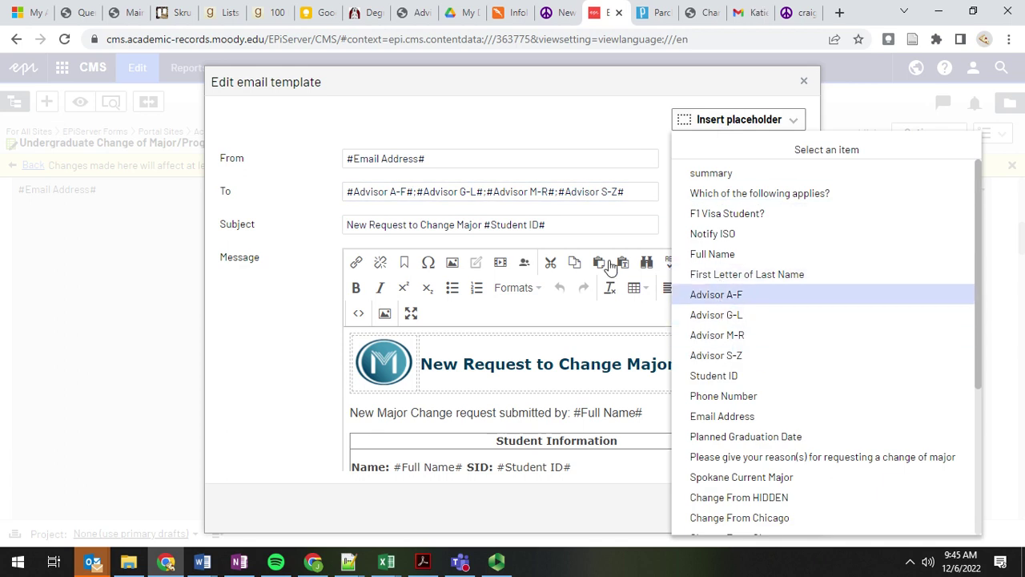
click(393, 192)
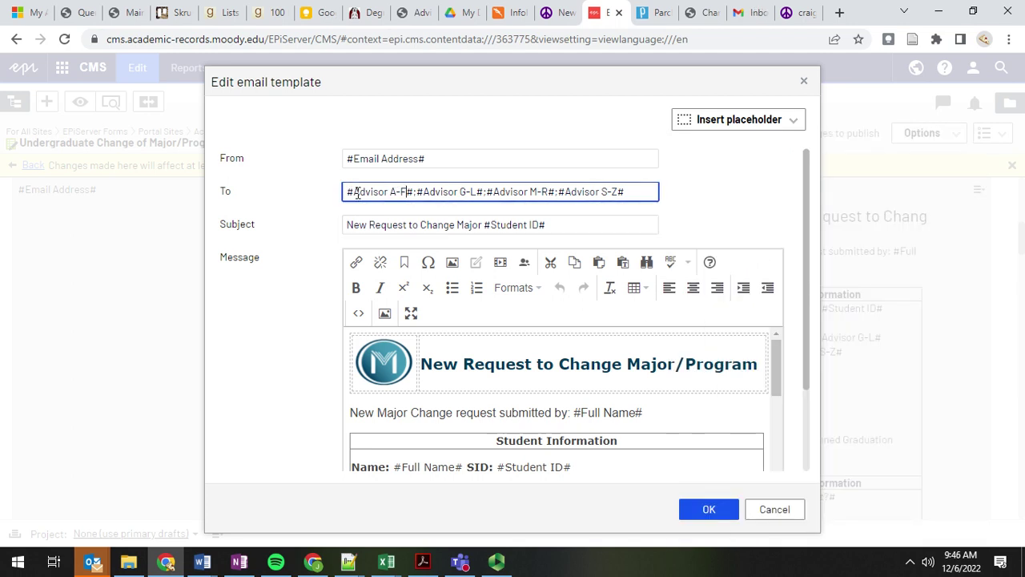
drag(358, 193, 624, 192)
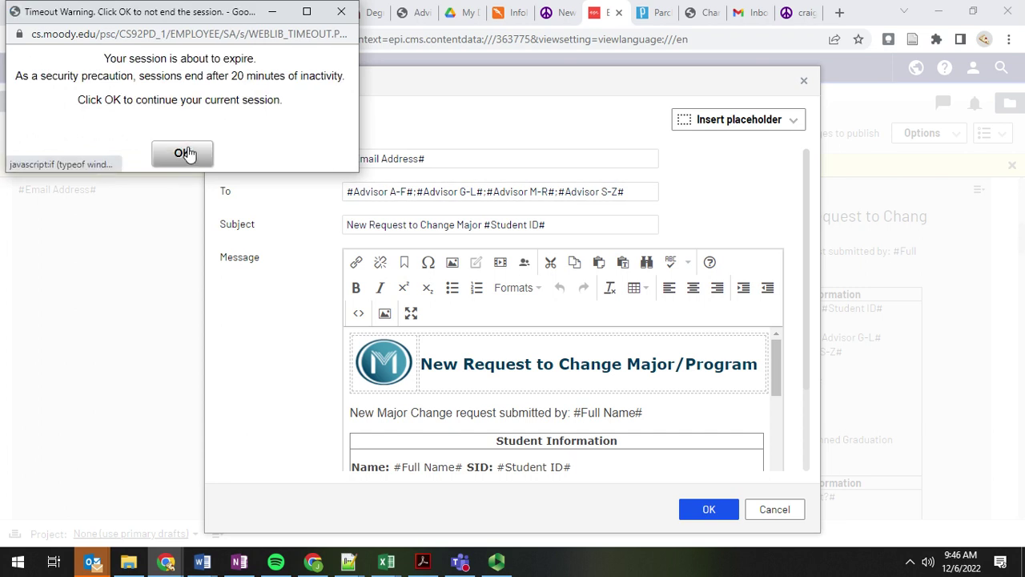
click(183, 154)
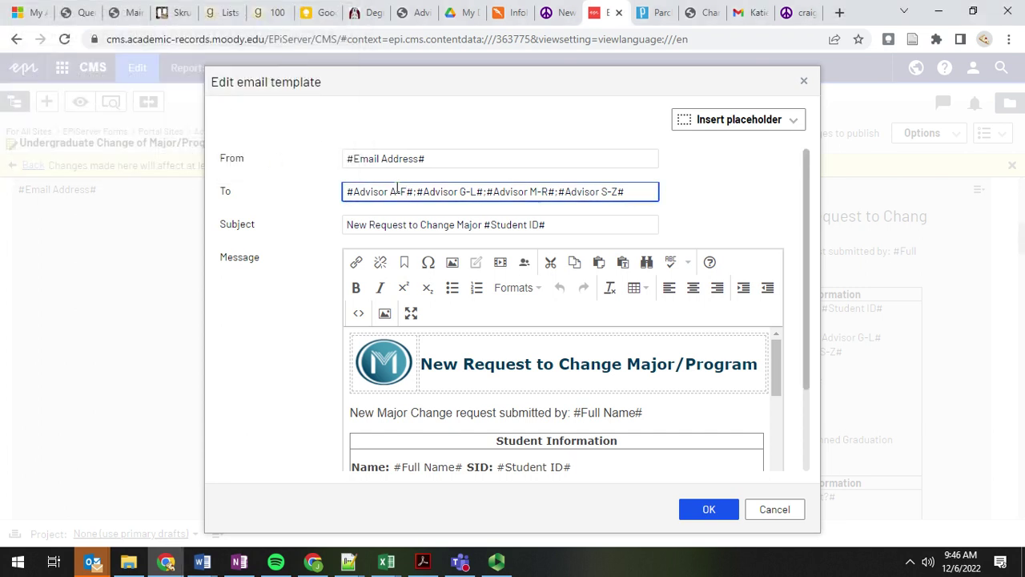
drag(355, 193, 409, 193)
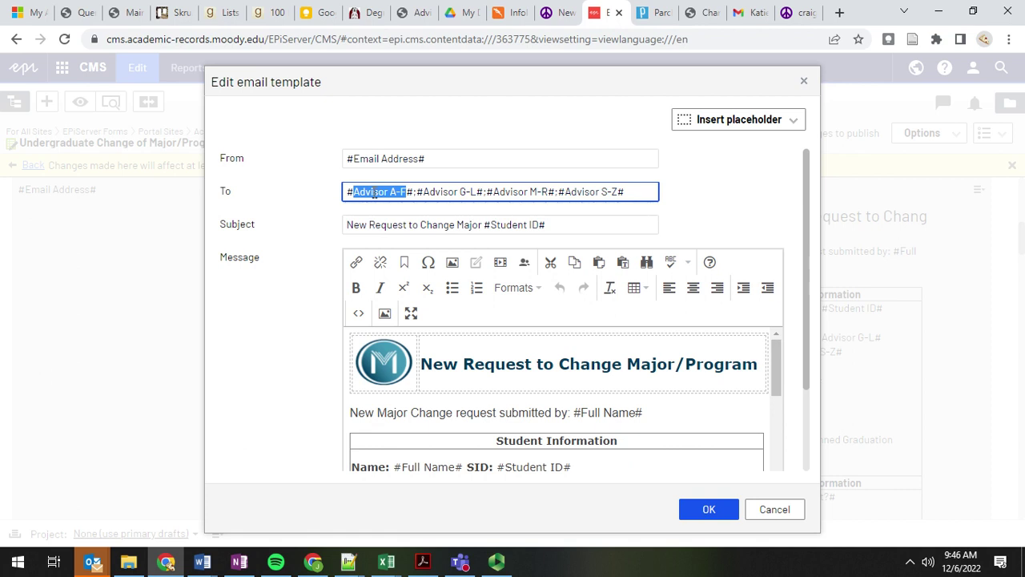
click(374, 192)
drag(349, 193, 413, 195)
scroll(506, 411, down, 3)
click(360, 192)
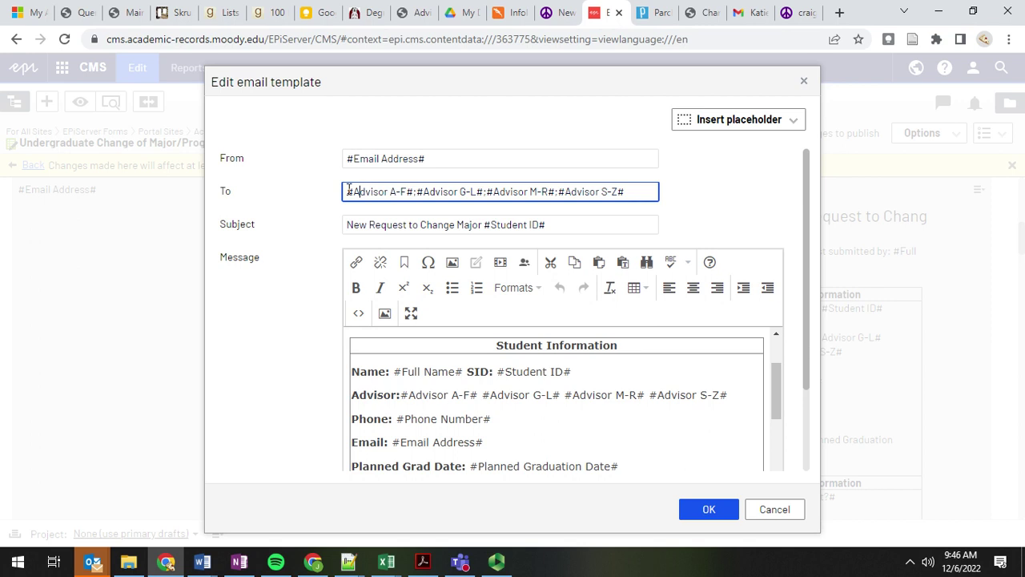
drag(428, 191, 713, 209)
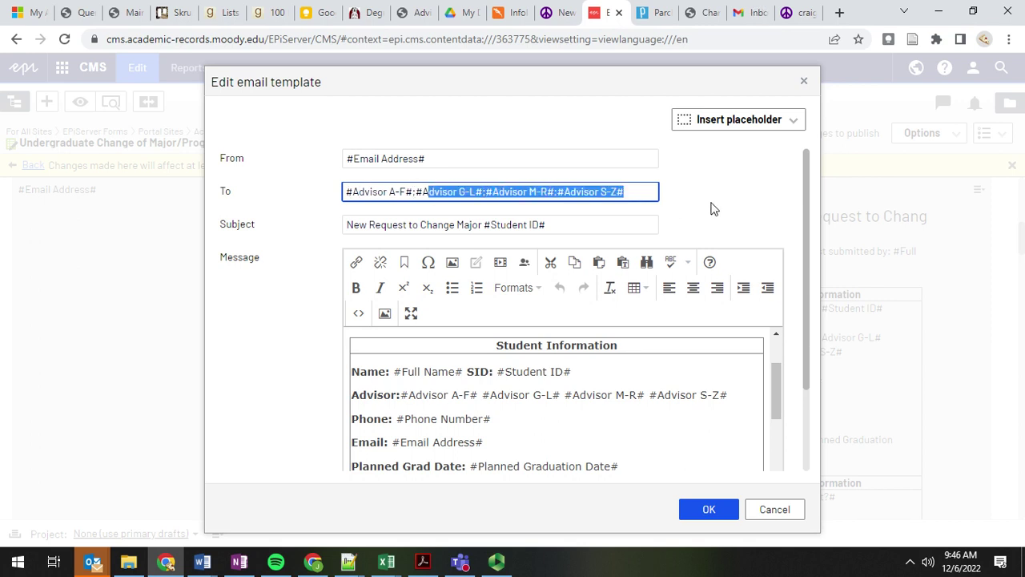
click(401, 395)
drag(401, 395, 744, 395)
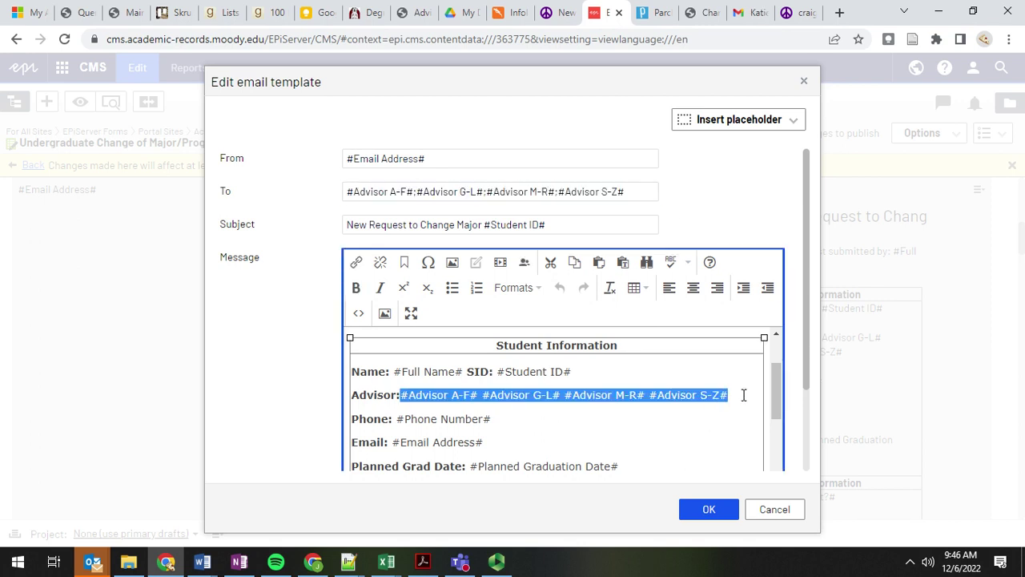
scroll(469, 425, down, 5)
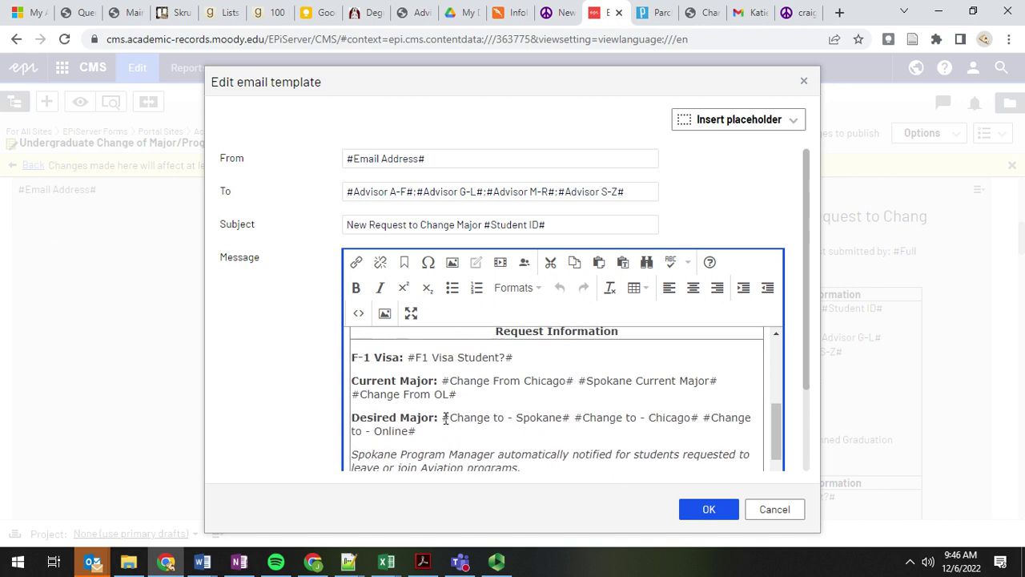
click(770, 510)
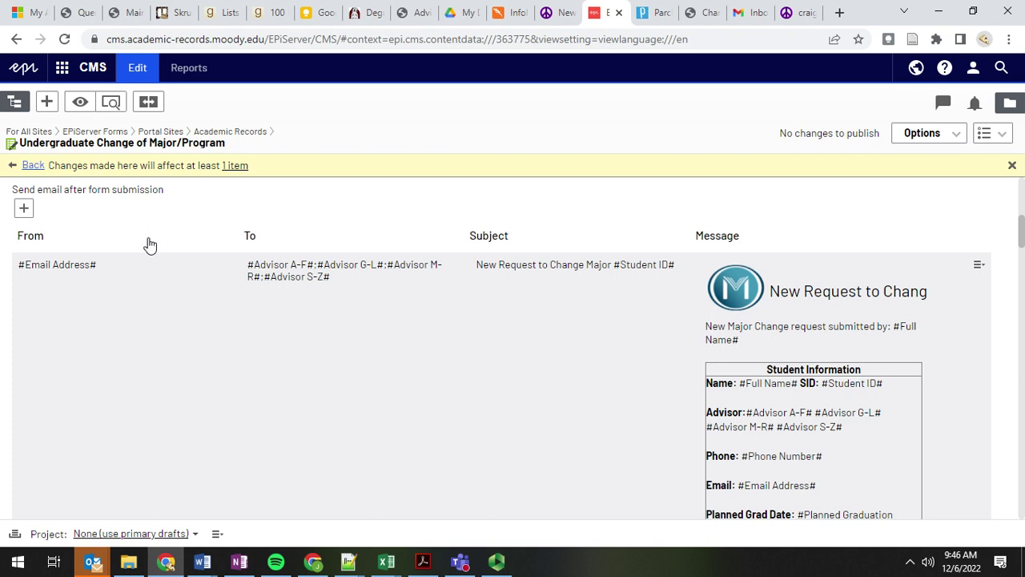
scroll(96, 218, up, 2)
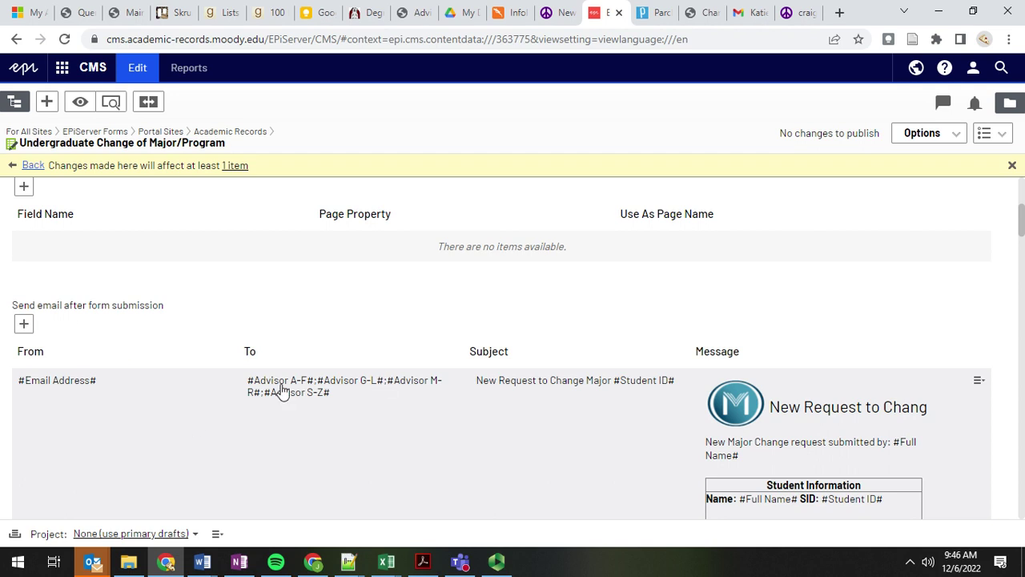
scroll(646, 288, down, 1)
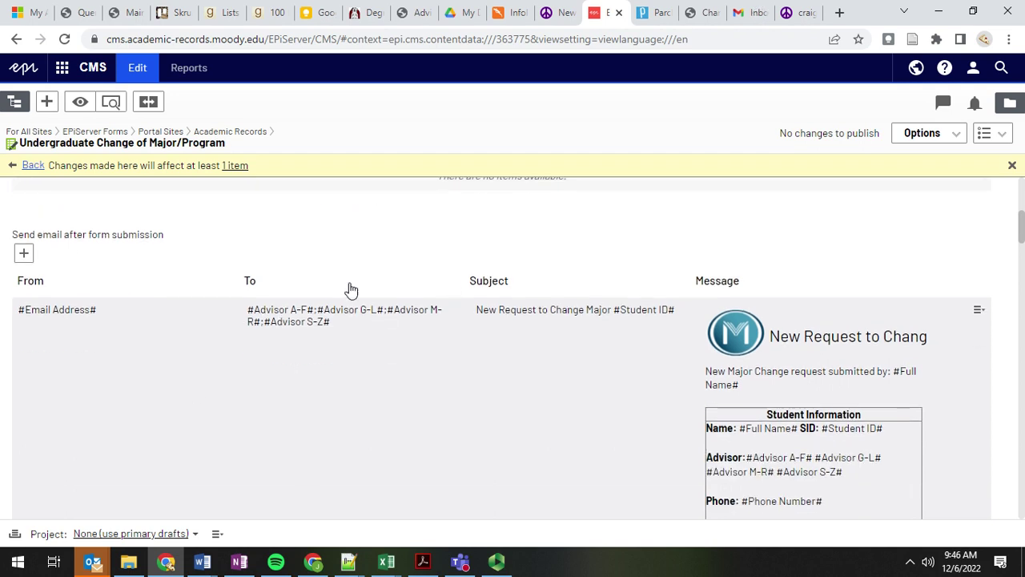
scroll(682, 245, down, 1)
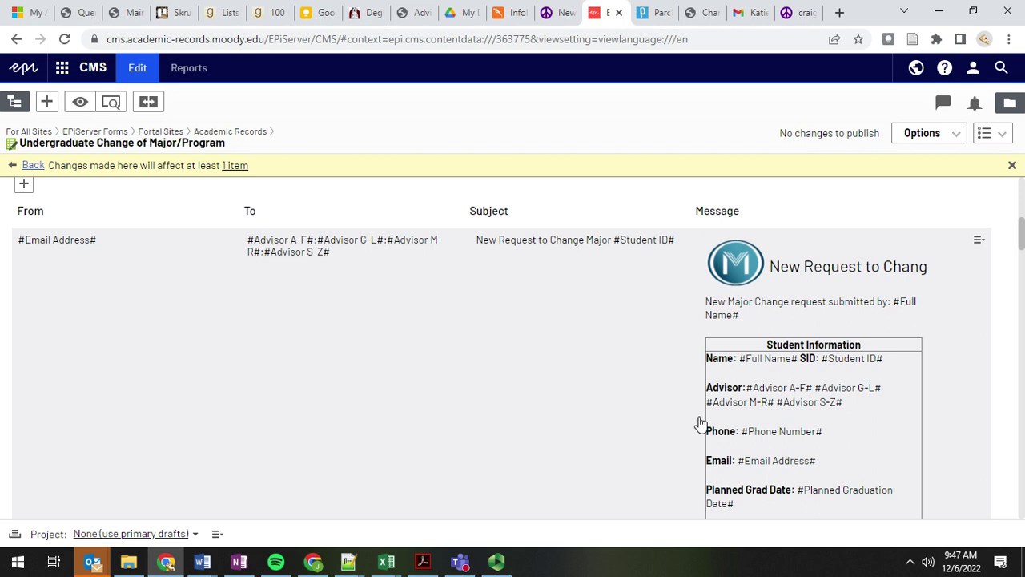
scroll(611, 395, down, 10)
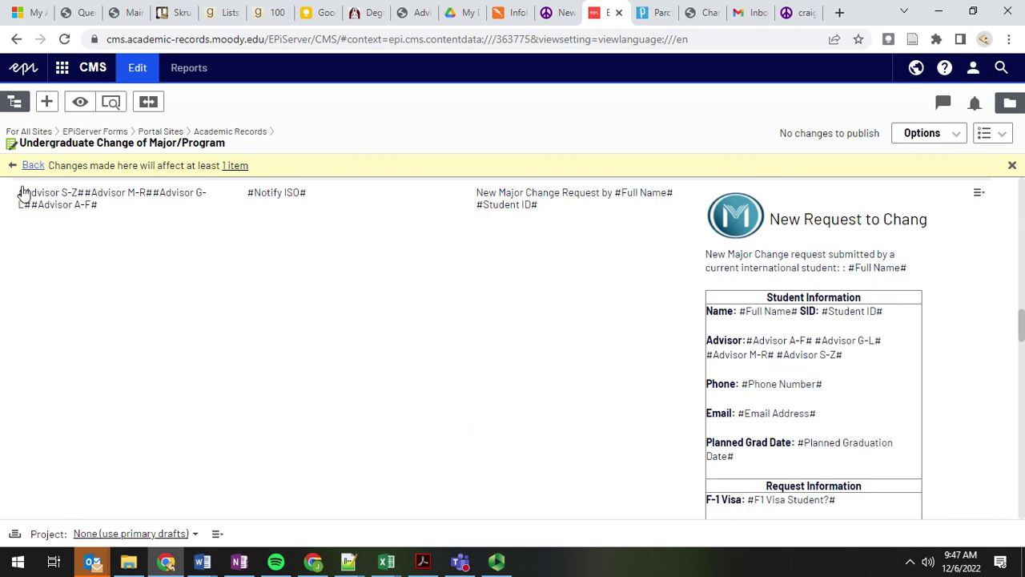
scroll(121, 272, down, 3)
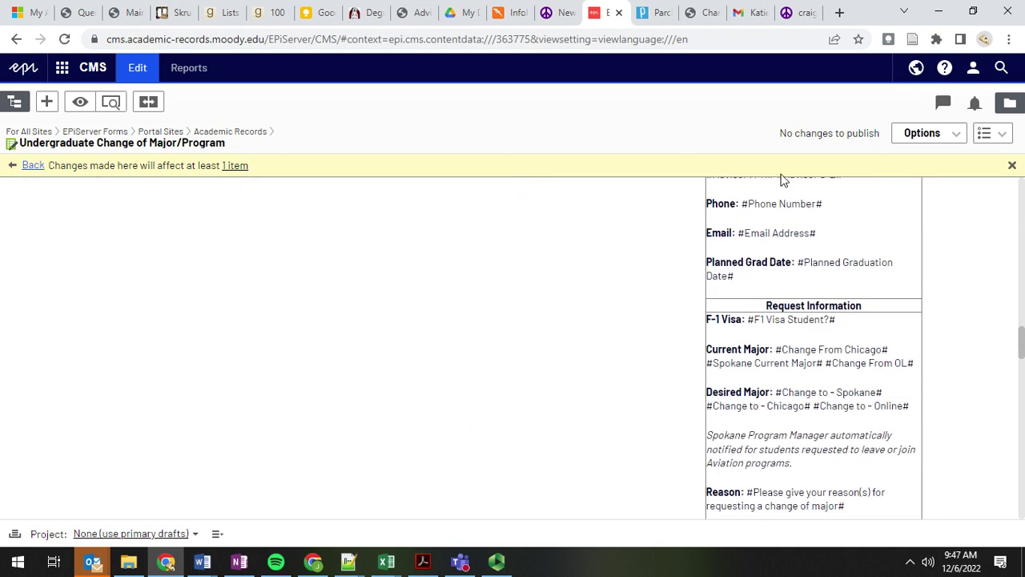
scroll(607, 385, down, 5)
scroll(607, 386, down, 3)
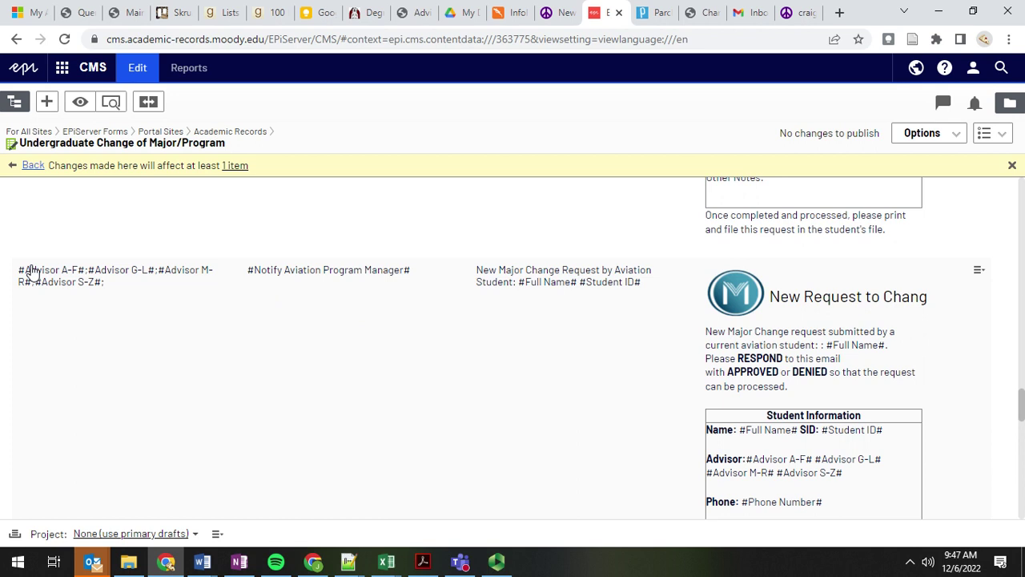
scroll(410, 382, down, 2)
scroll(407, 339, down, 1)
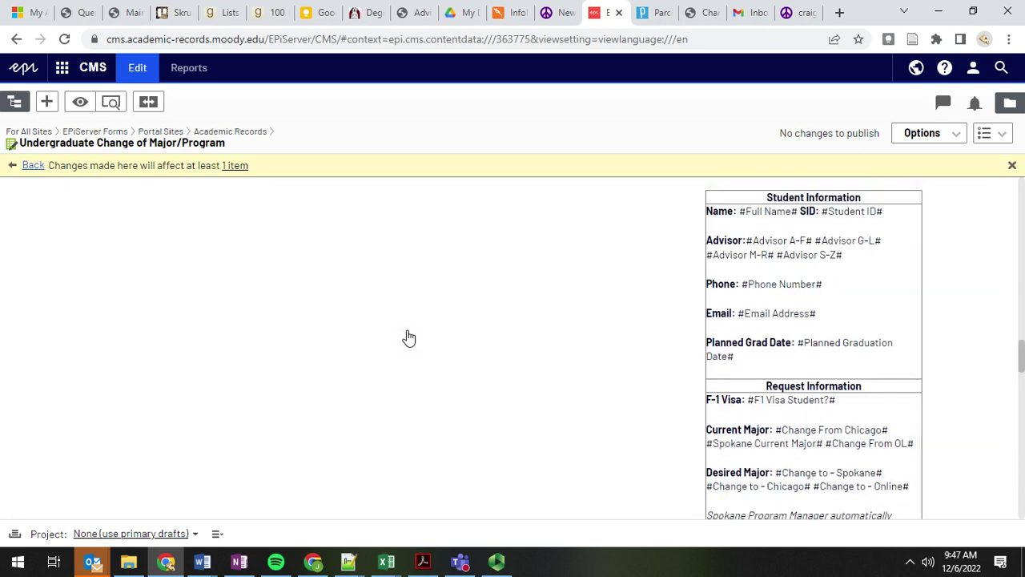
scroll(407, 339, up, 15)
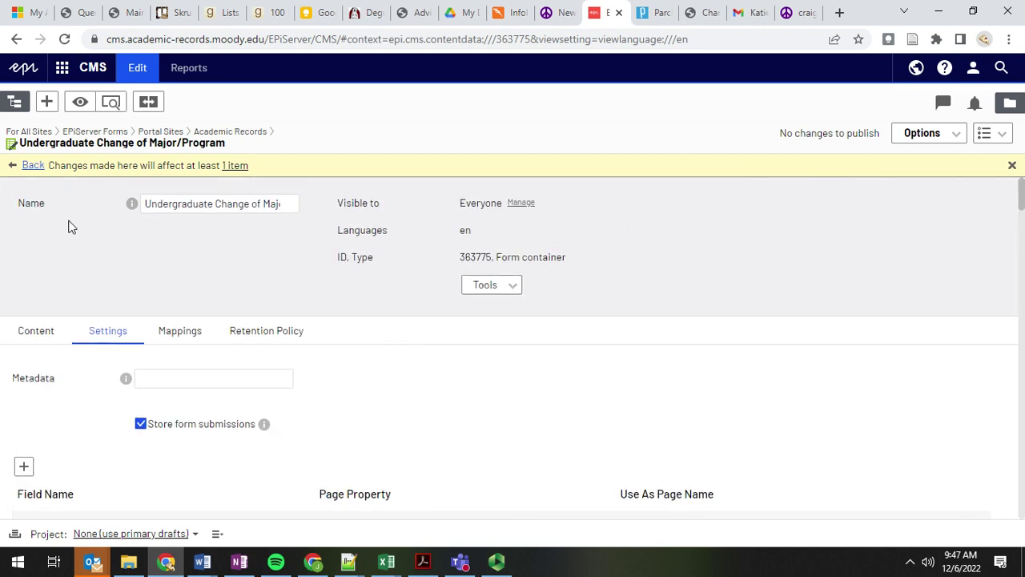
scroll(103, 428, down, 2)
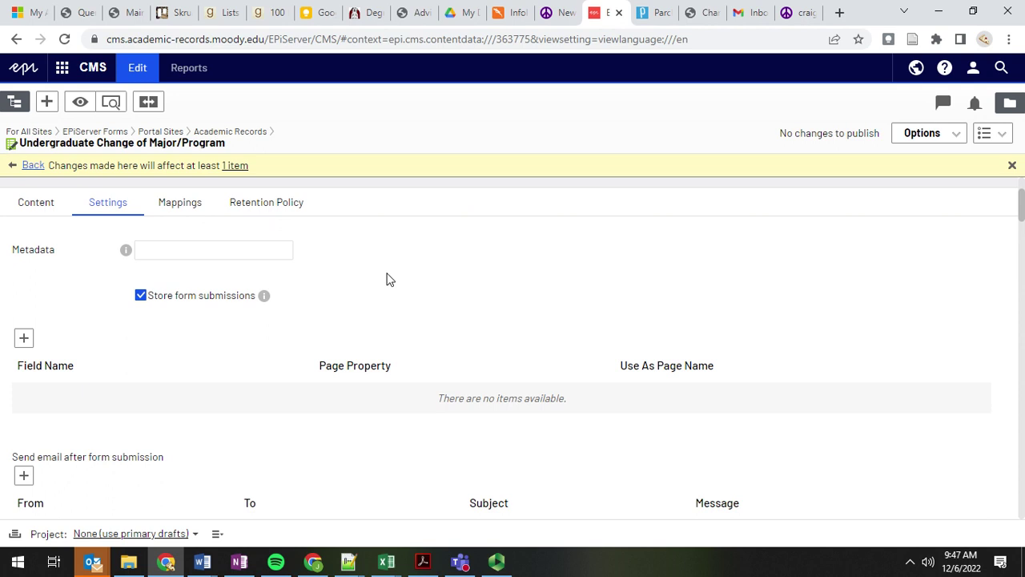
scroll(386, 279, down, 2)
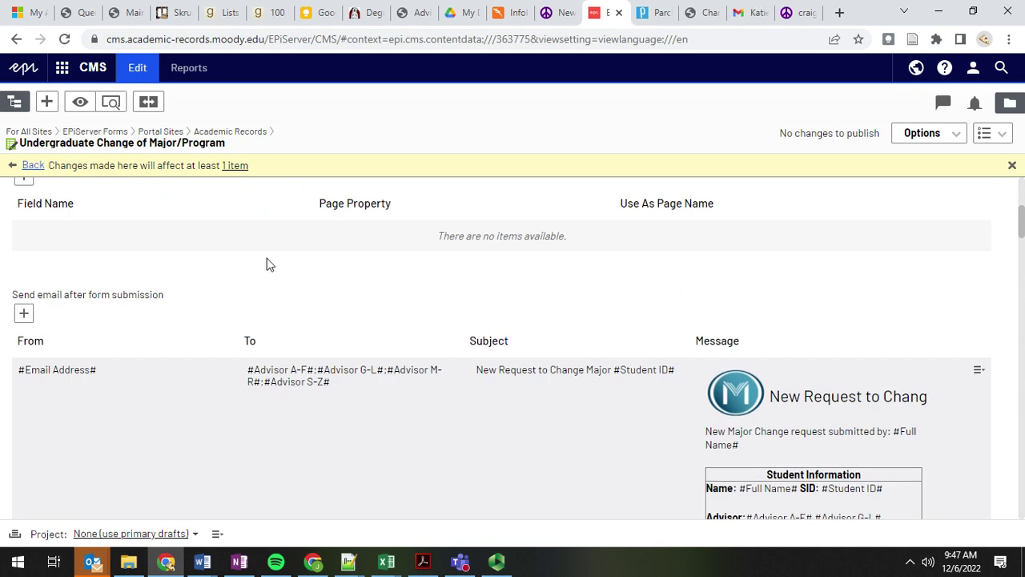
scroll(226, 265, up, 4)
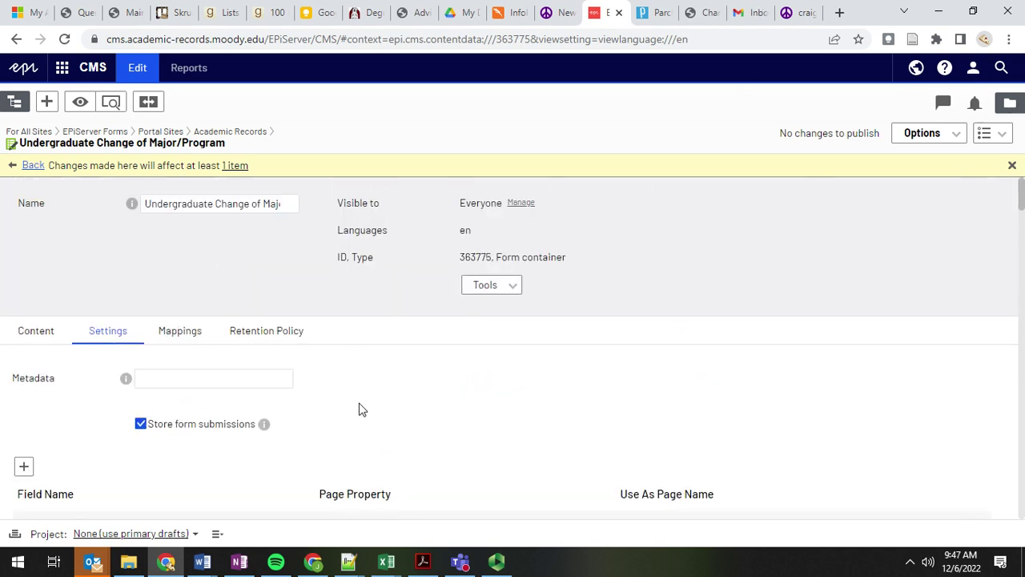
Step: Open the Graduation Application form from the forms assets pane and scroll to its form elements
click(1012, 102)
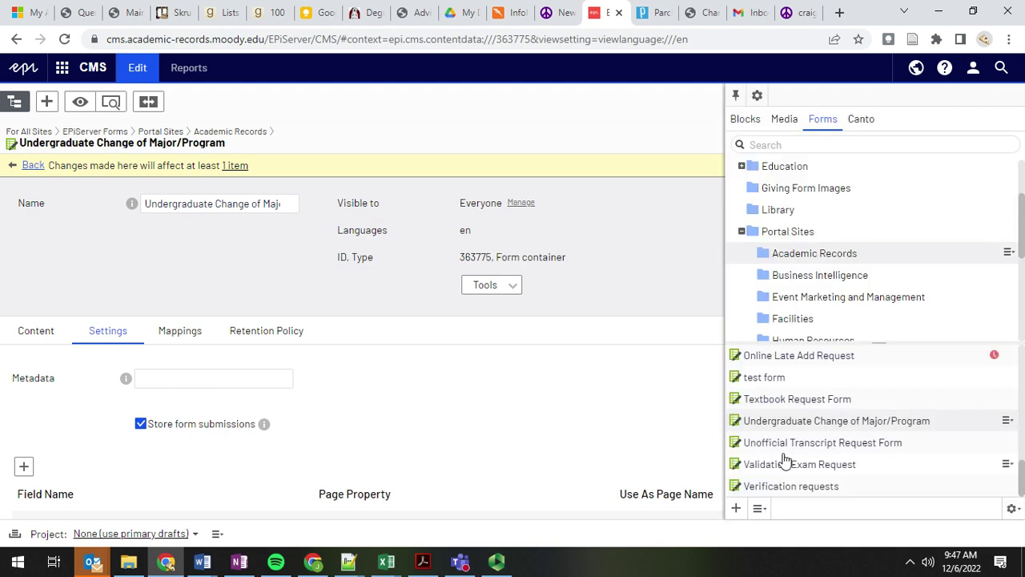
scroll(785, 459, up, 5)
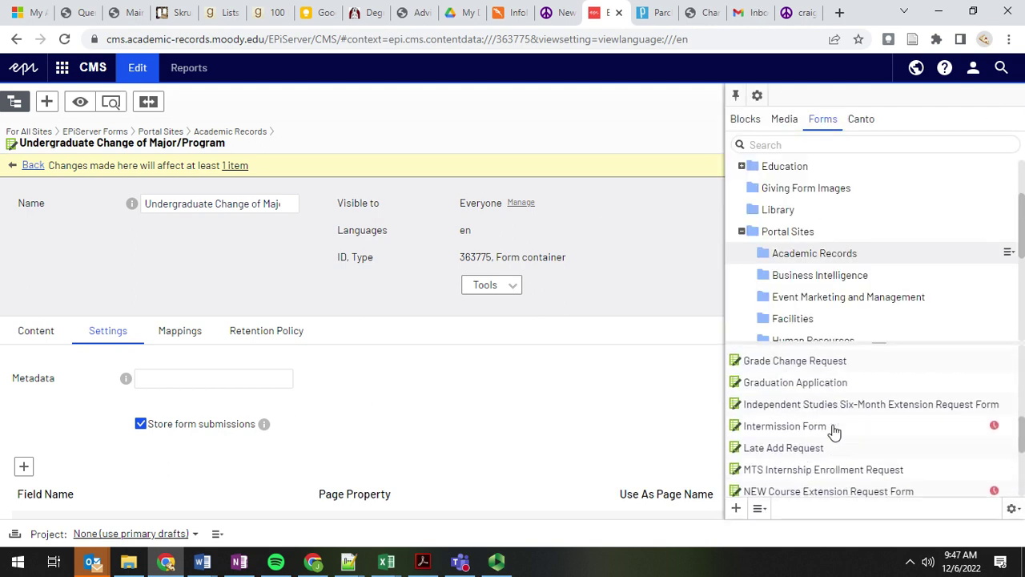
click(805, 414)
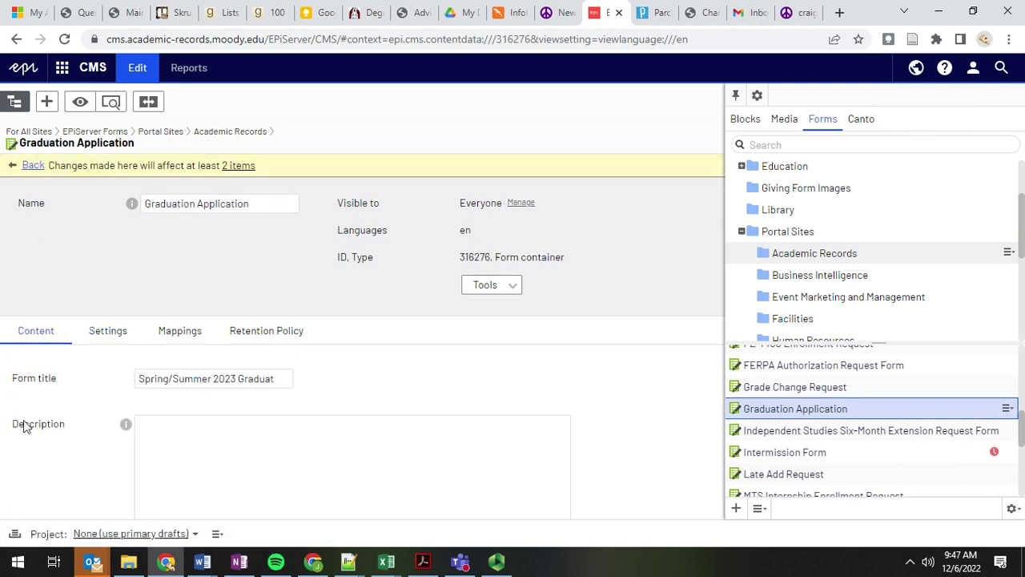
scroll(62, 368, down, 10)
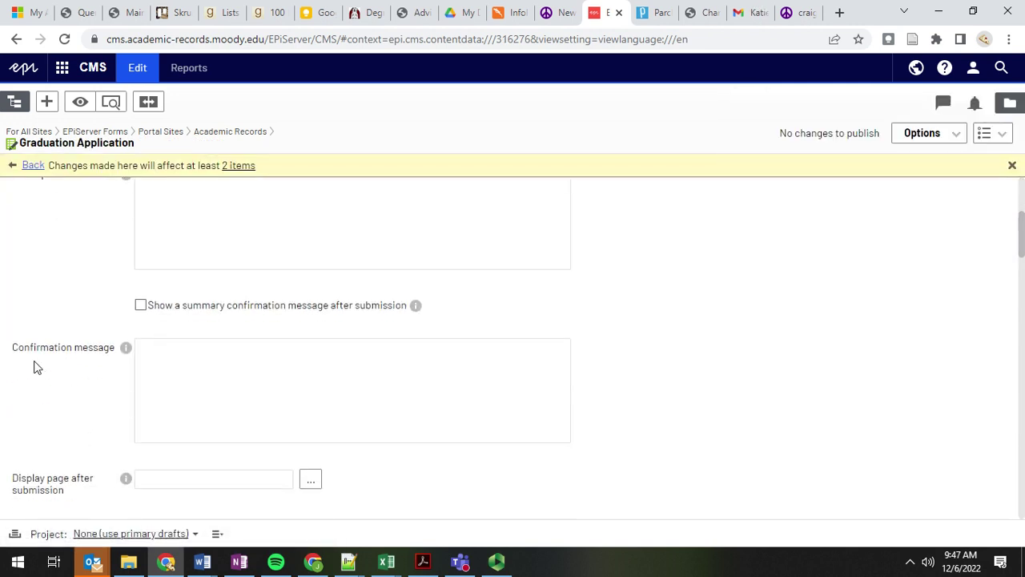
scroll(42, 353, down, 7)
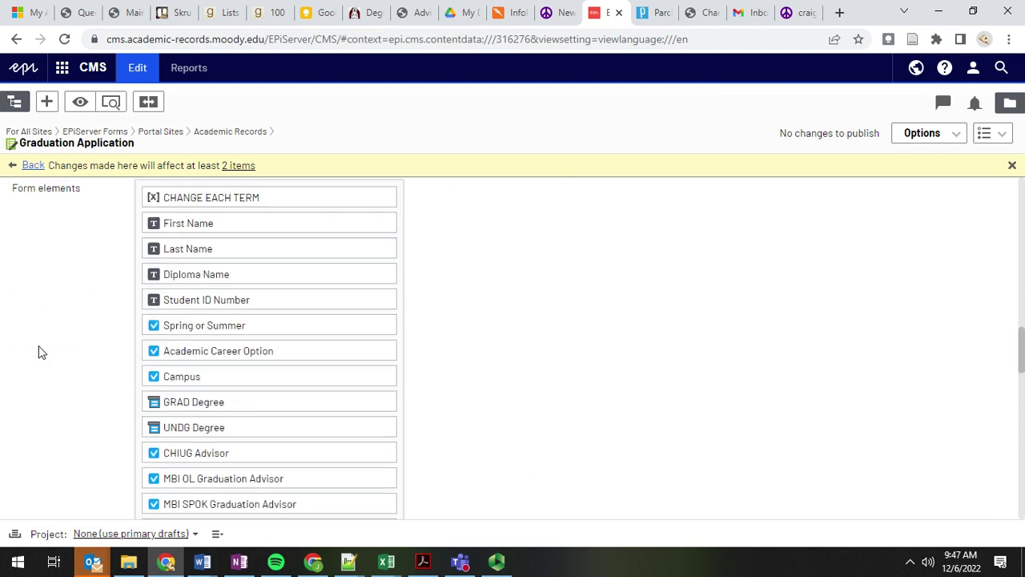
scroll(57, 369, down, 3)
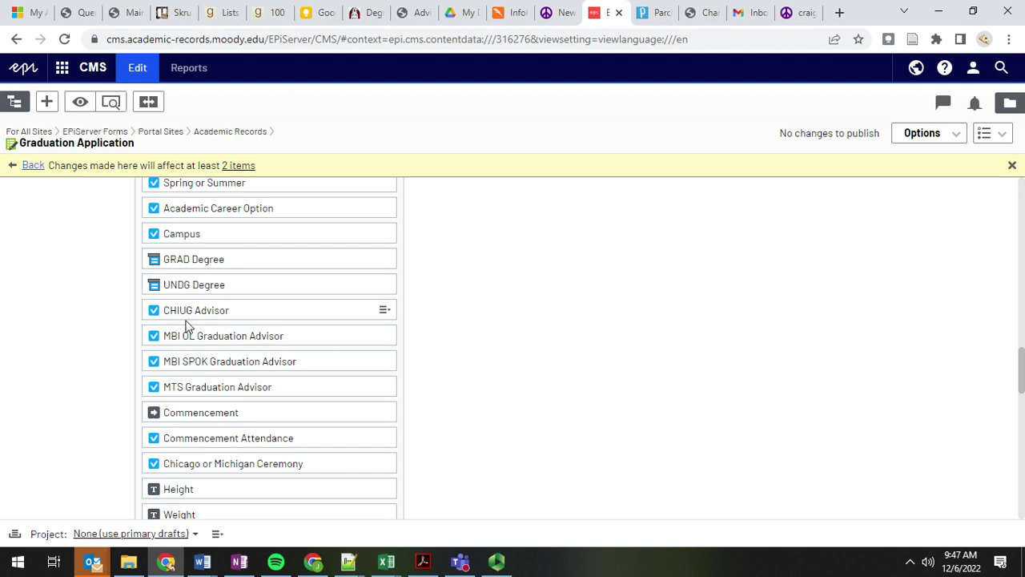
scroll(82, 336, down, 2)
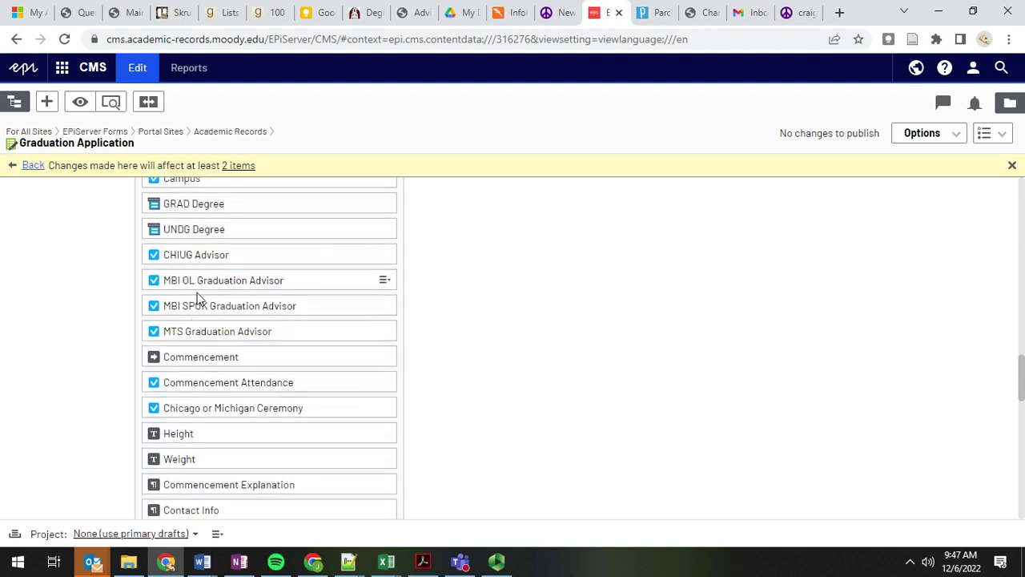
scroll(105, 328, up, 1)
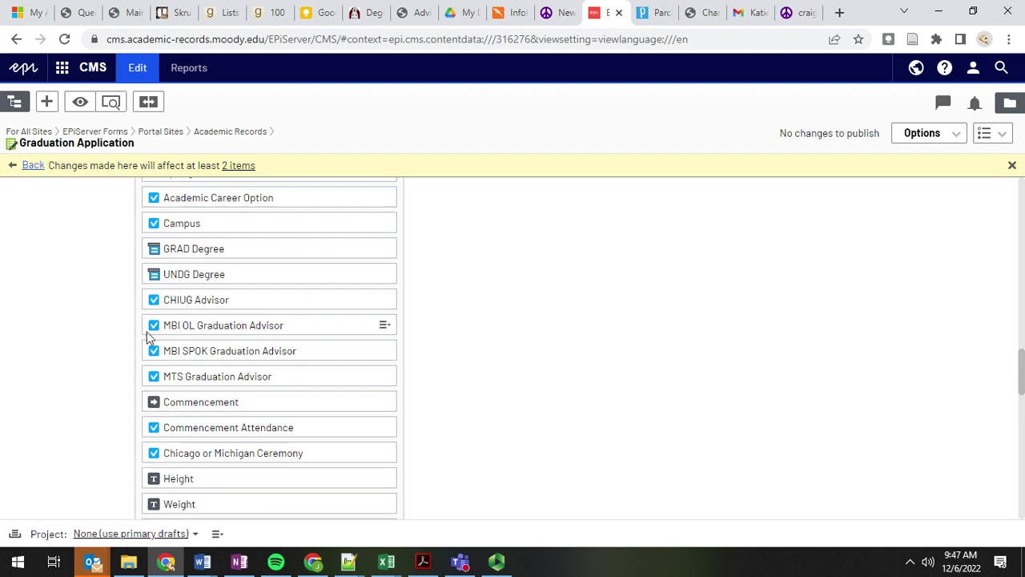
scroll(88, 328, up, 1)
scroll(91, 341, down, 1)
Step: Edit the CHIUG Advisor field to review its single advisor choice
click(384, 302)
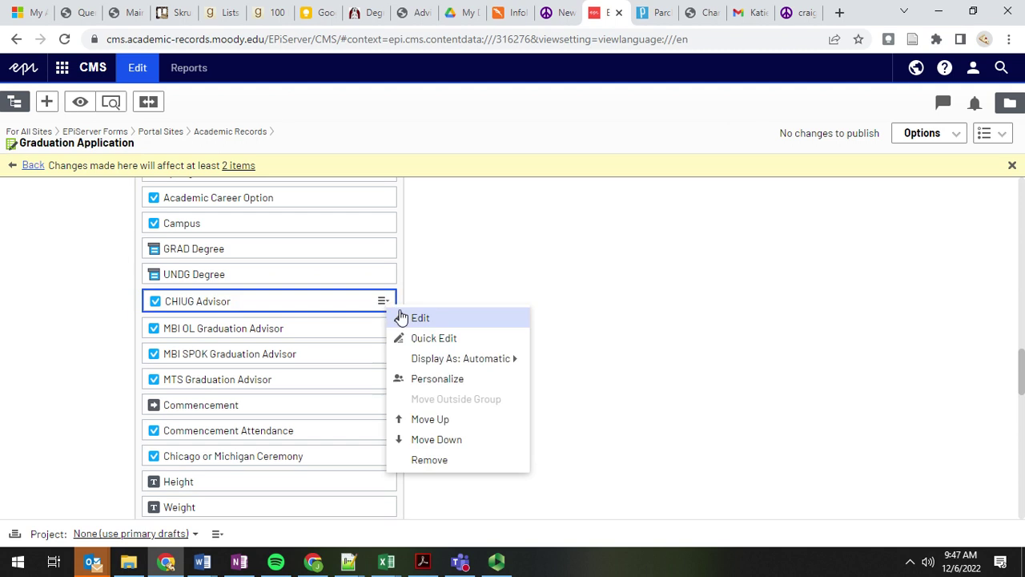
click(439, 323)
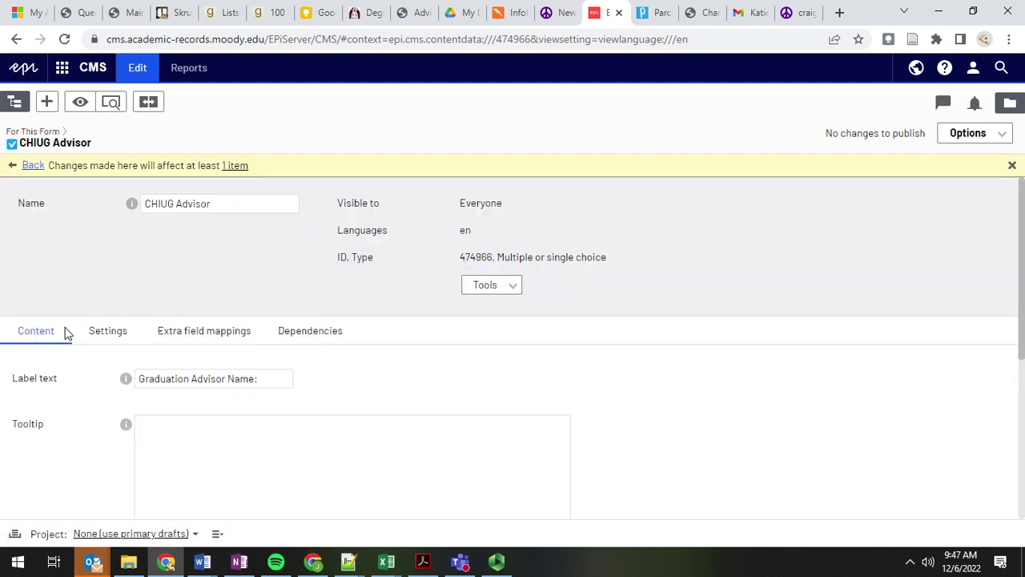
scroll(228, 395, down, 4)
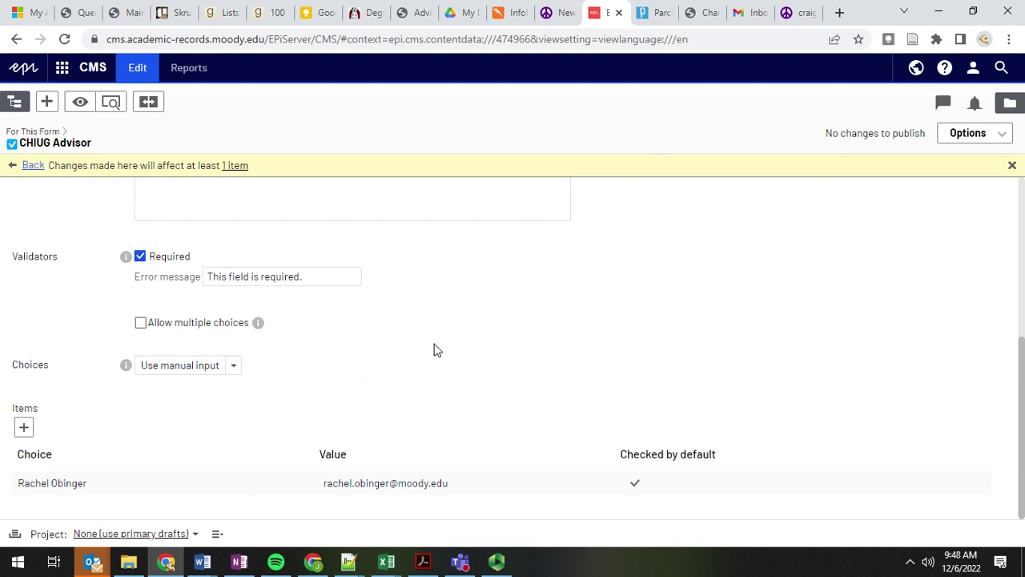
click(699, 11)
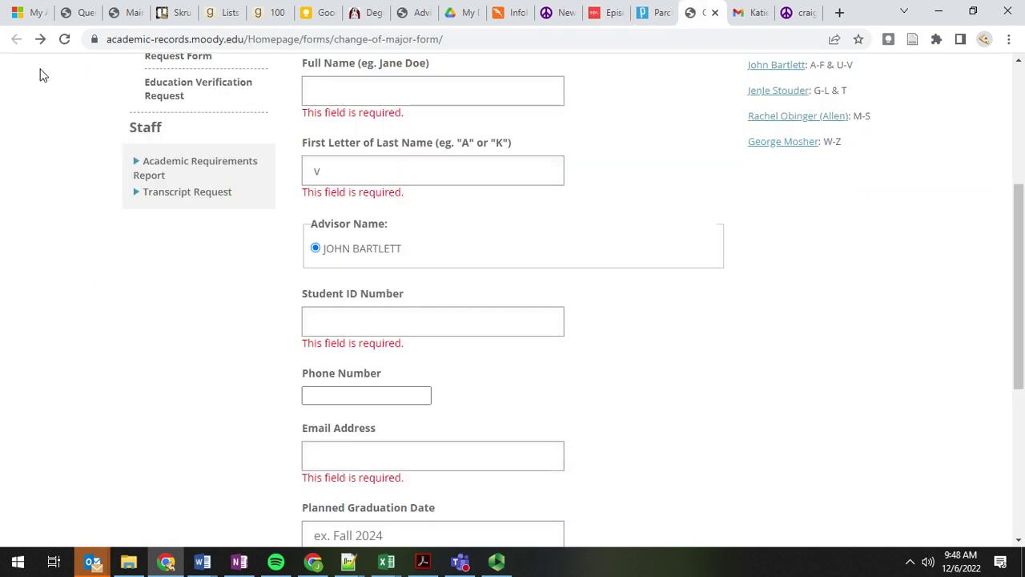
Step: Reopen the Graduation Application page via forward history and pick Chicago as the campus
right_click(40, 38)
click(72, 81)
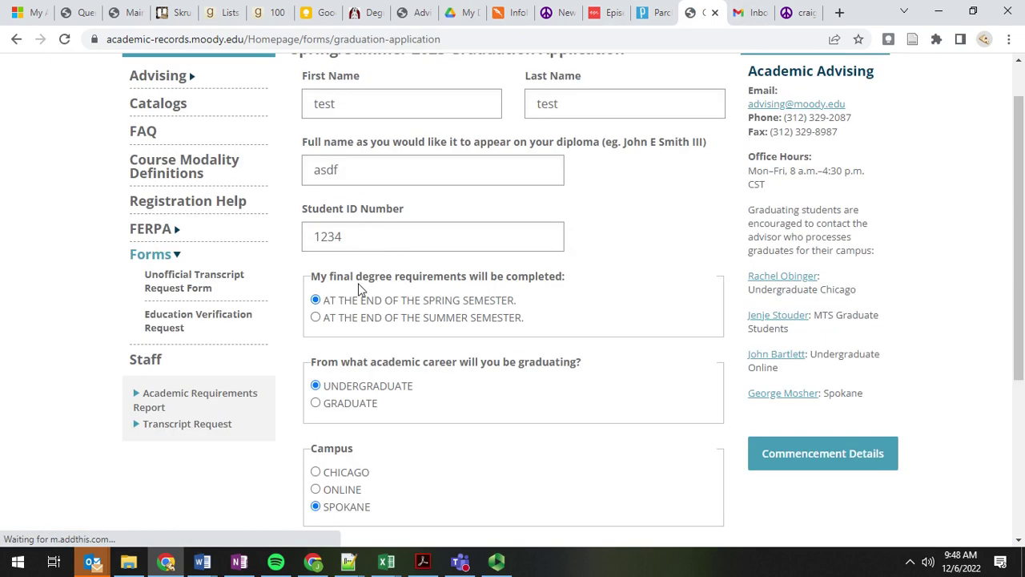
scroll(362, 313, down, 3)
click(338, 357)
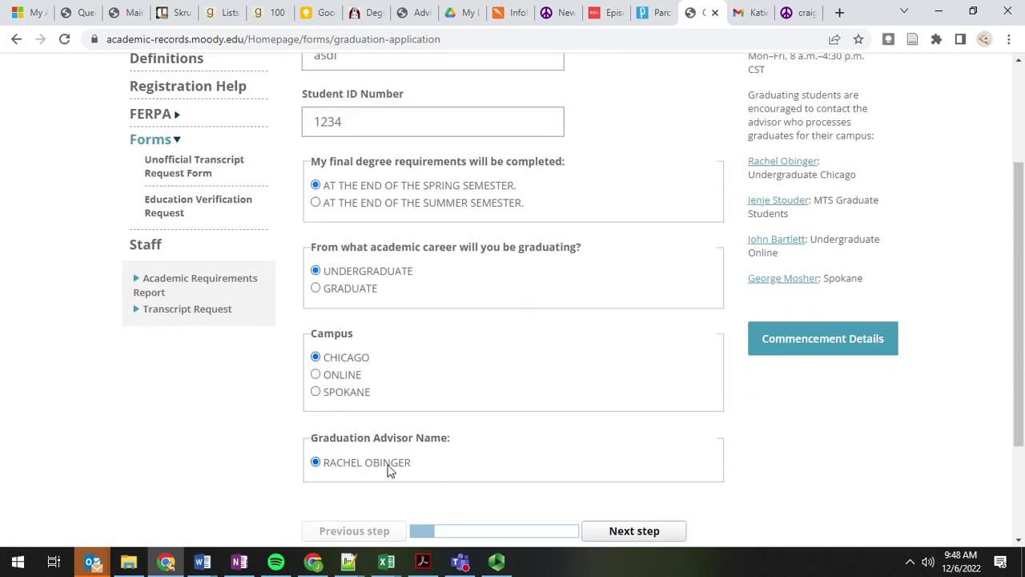
click(613, 14)
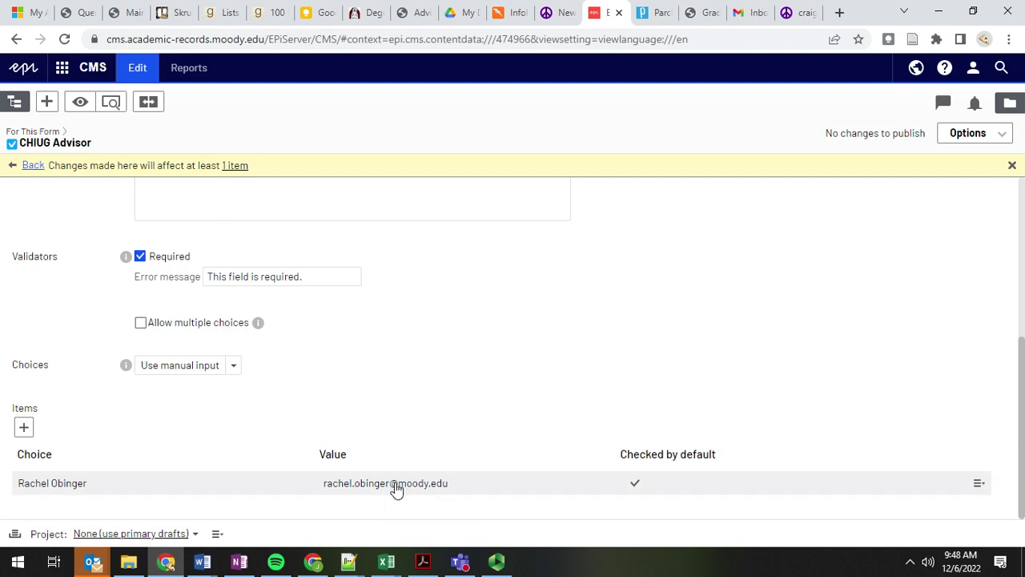
Step: View the CHIUG Advisor's 'Campus contains Chicago' dependency, then return to the Graduation Application form
scroll(338, 356, up, 8)
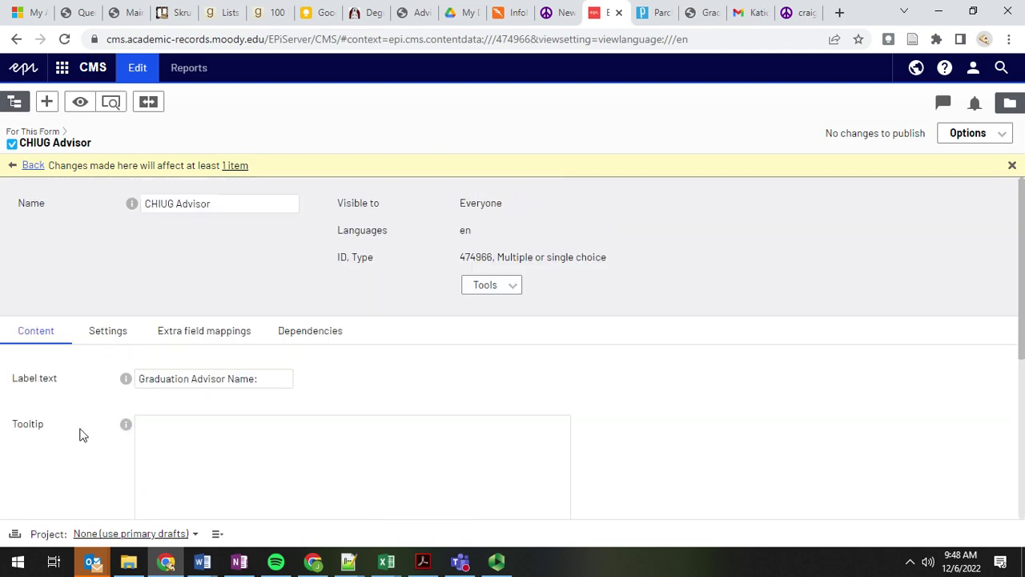
click(309, 331)
scroll(208, 433, down, 2)
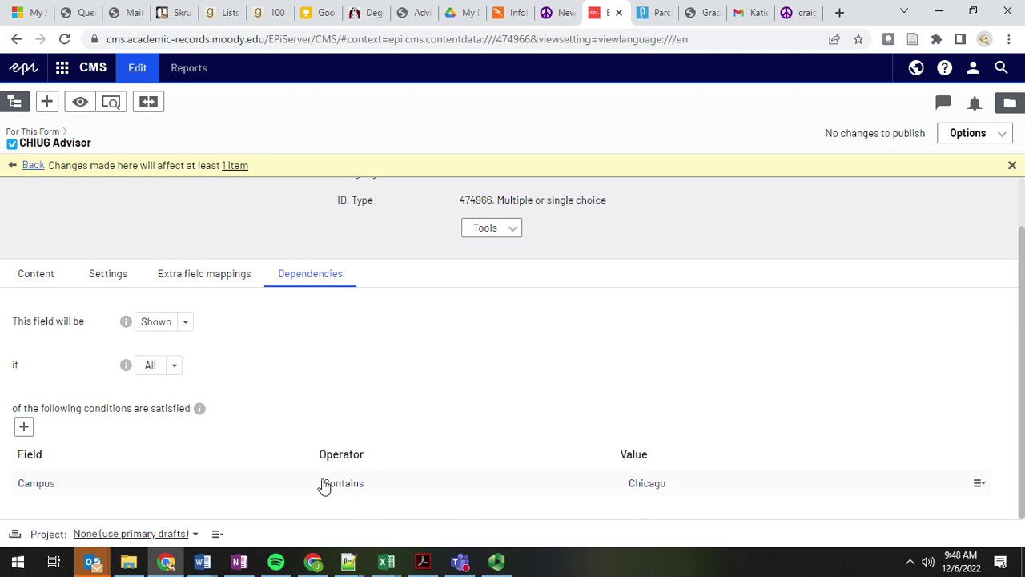
scroll(182, 387, up, 2)
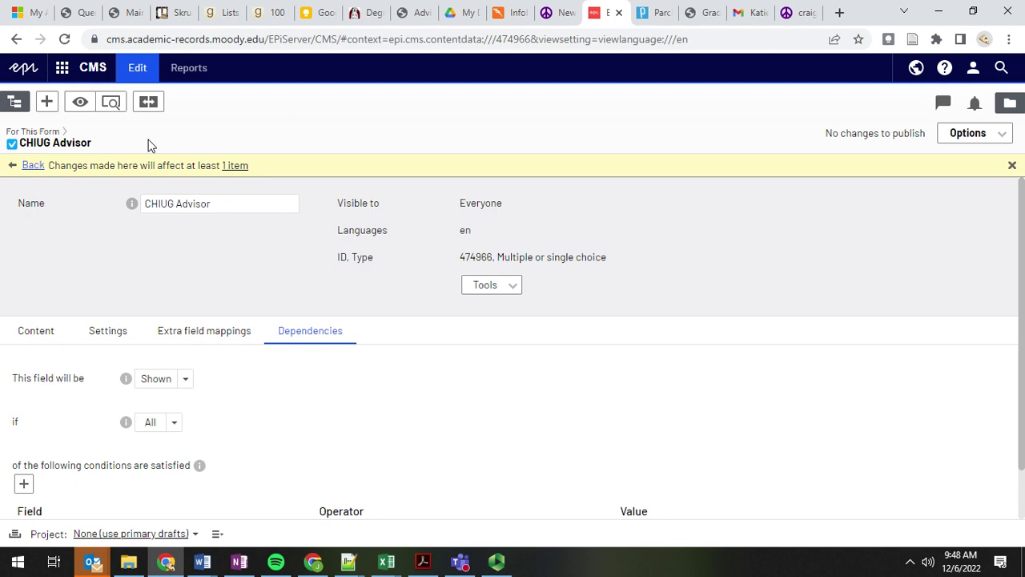
click(33, 168)
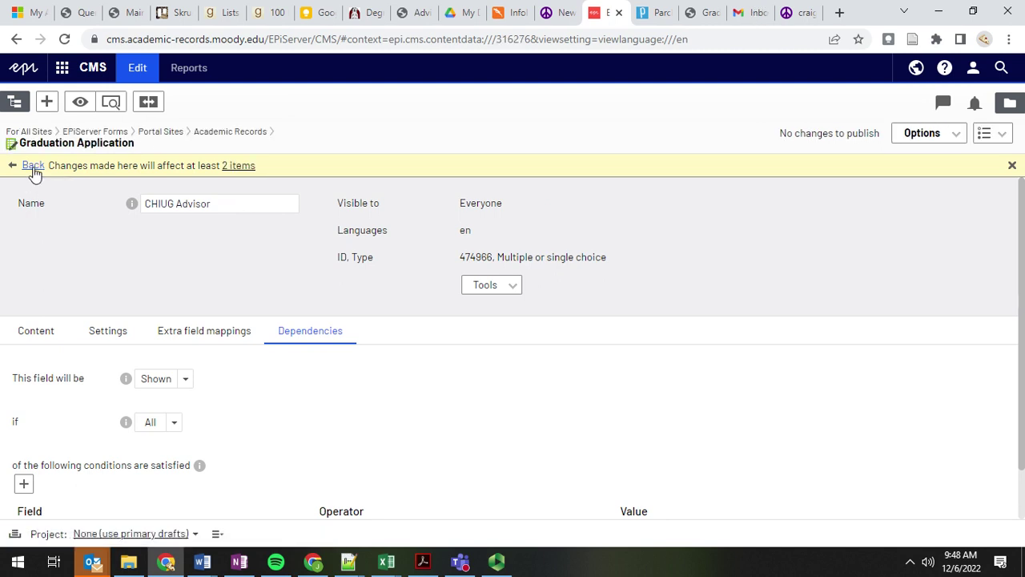
Step: Open the Graduation Application's Settings and review its submission email to the four advisor fields
scroll(46, 419, down, 3)
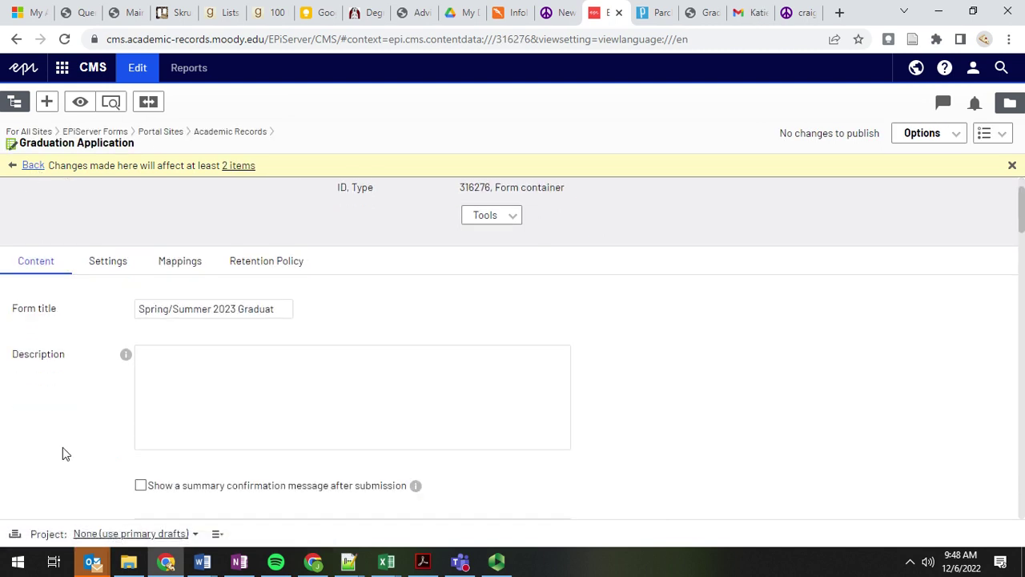
scroll(67, 439, down, 4)
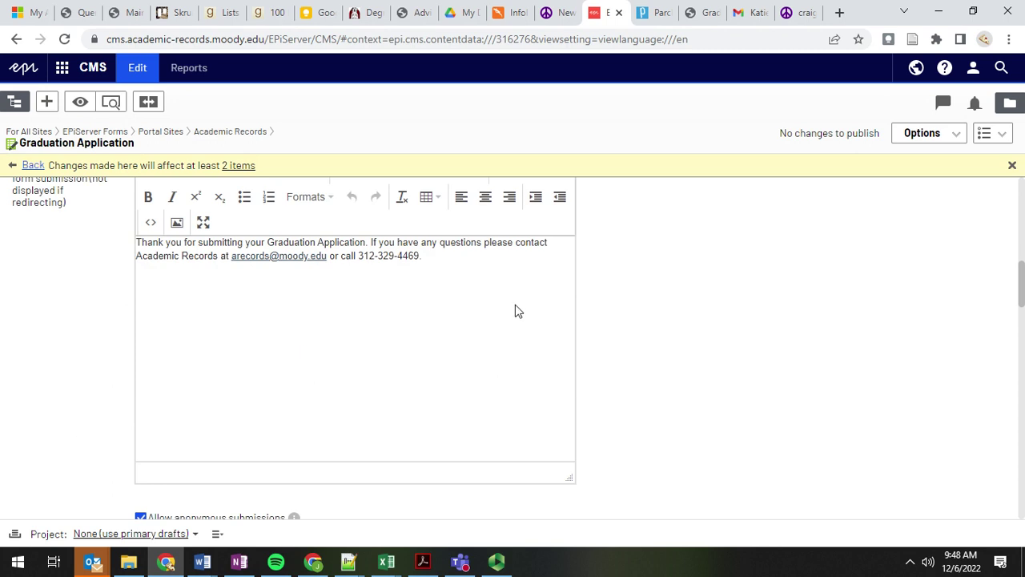
scroll(174, 284, up, 10)
click(109, 328)
scroll(364, 370, down, 2)
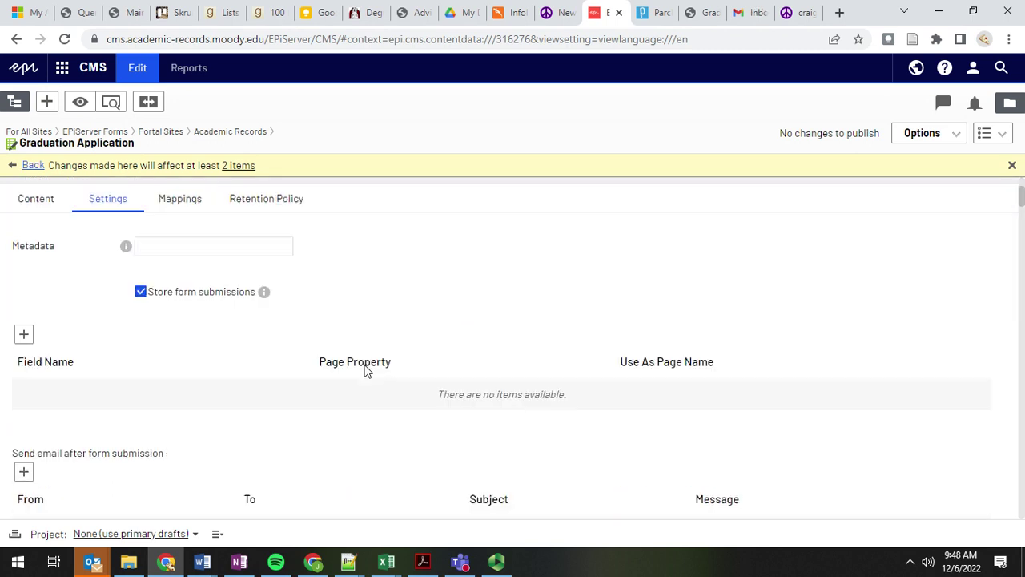
scroll(364, 370, down, 2)
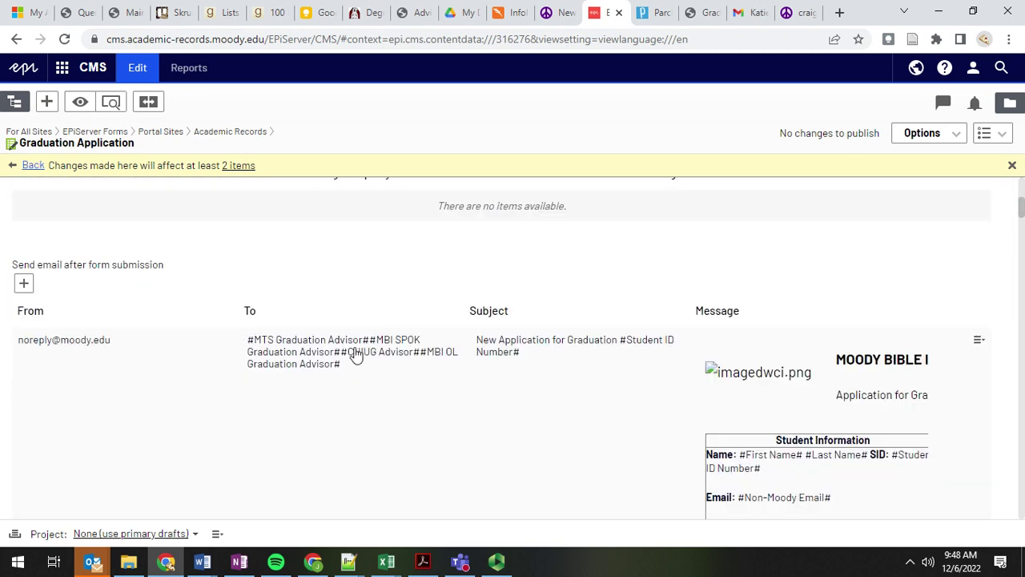
scroll(343, 327, down, 1)
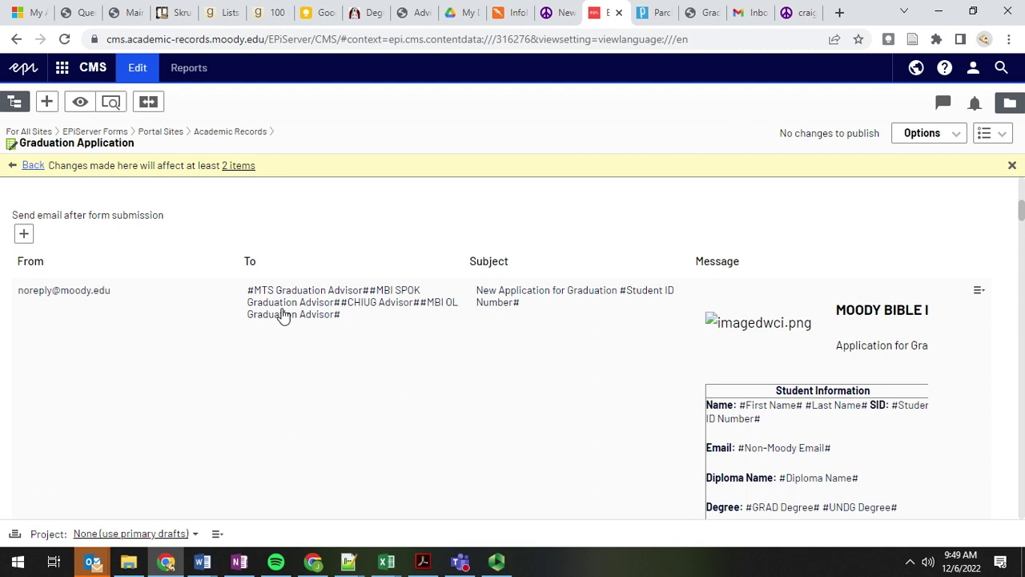
click(701, 12)
Step: Toggle the live form's Campus between Spokane and Online, confirming each shows its own advisor
scroll(282, 354, down, 1)
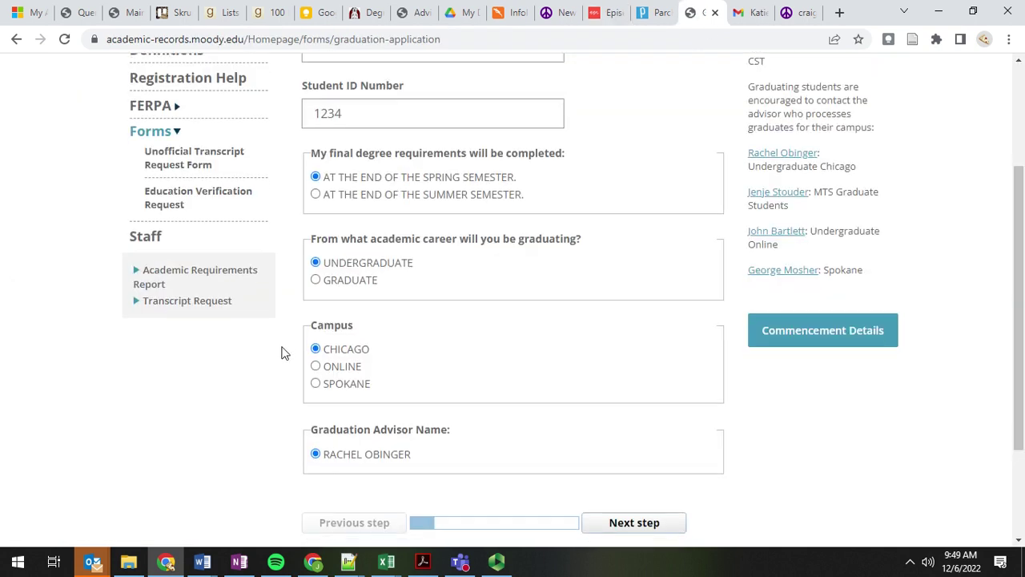
scroll(282, 353, down, 2)
click(337, 240)
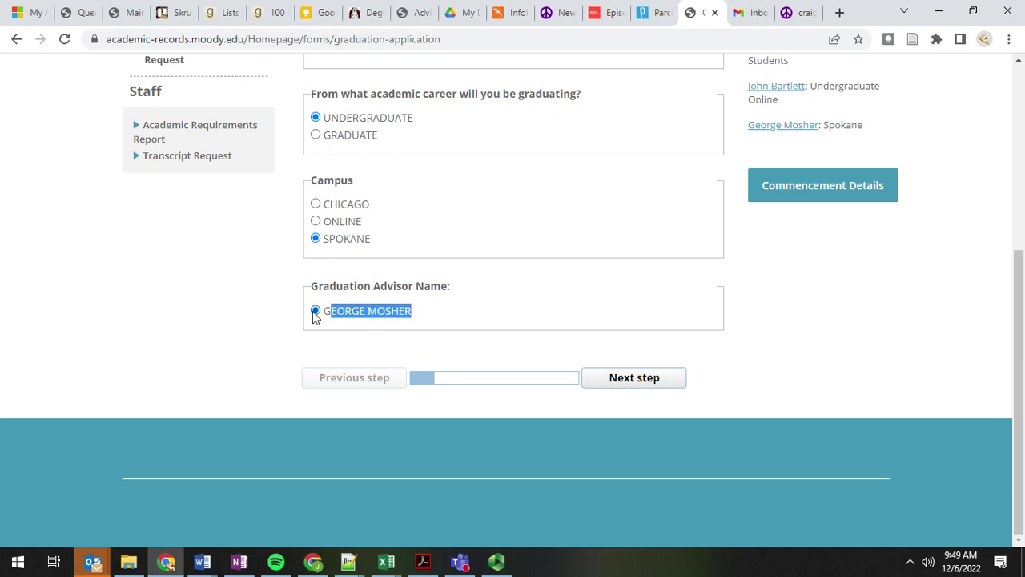
click(214, 304)
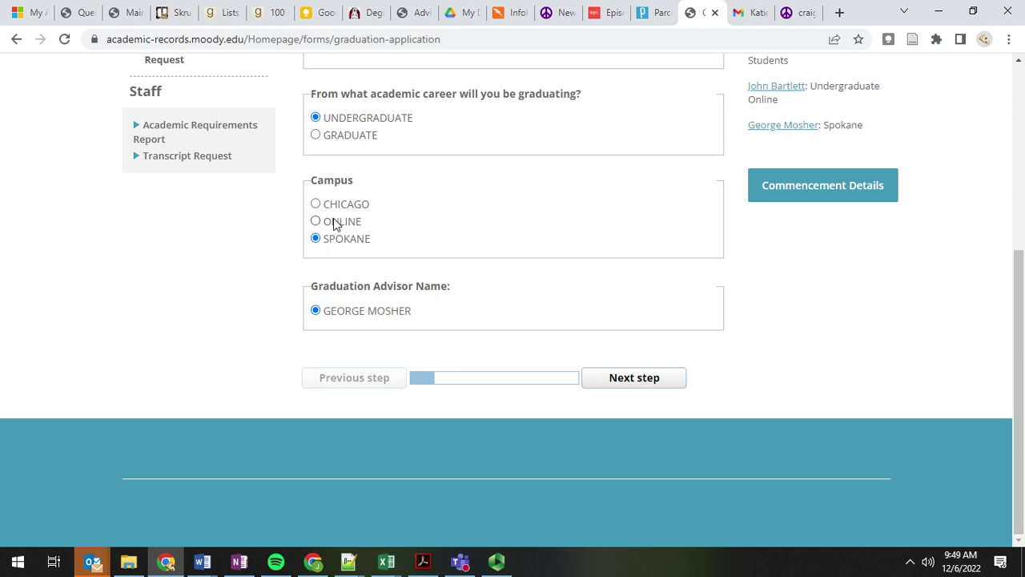
click(335, 225)
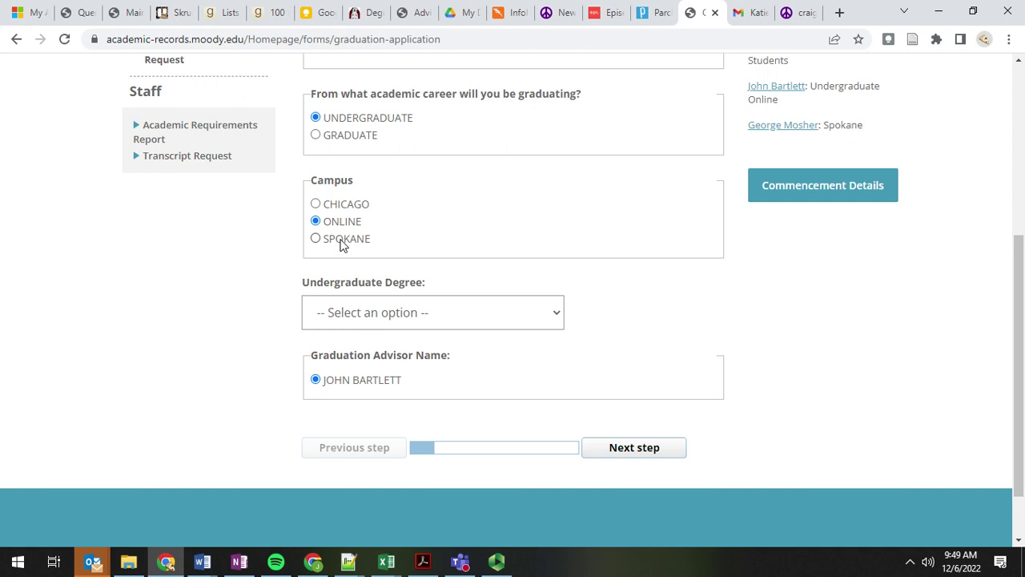
click(341, 244)
click(346, 222)
click(335, 245)
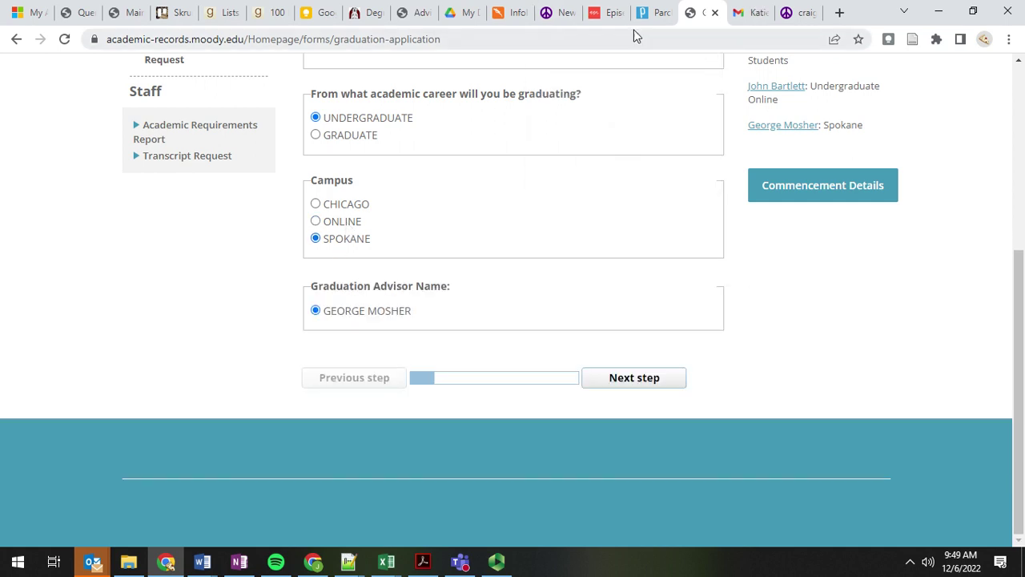
click(602, 16)
scroll(309, 360, down, 2)
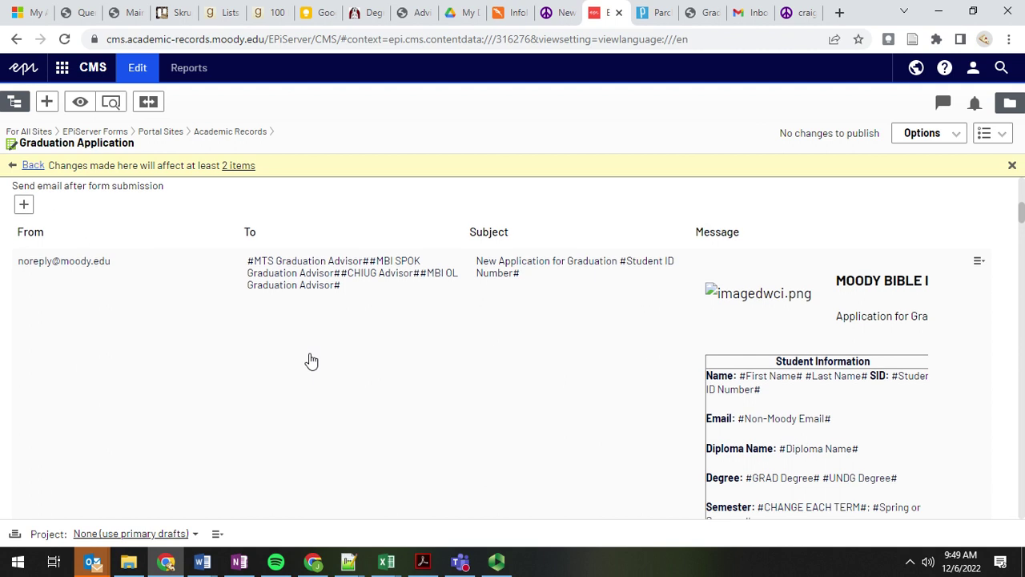
scroll(327, 336, up, 3)
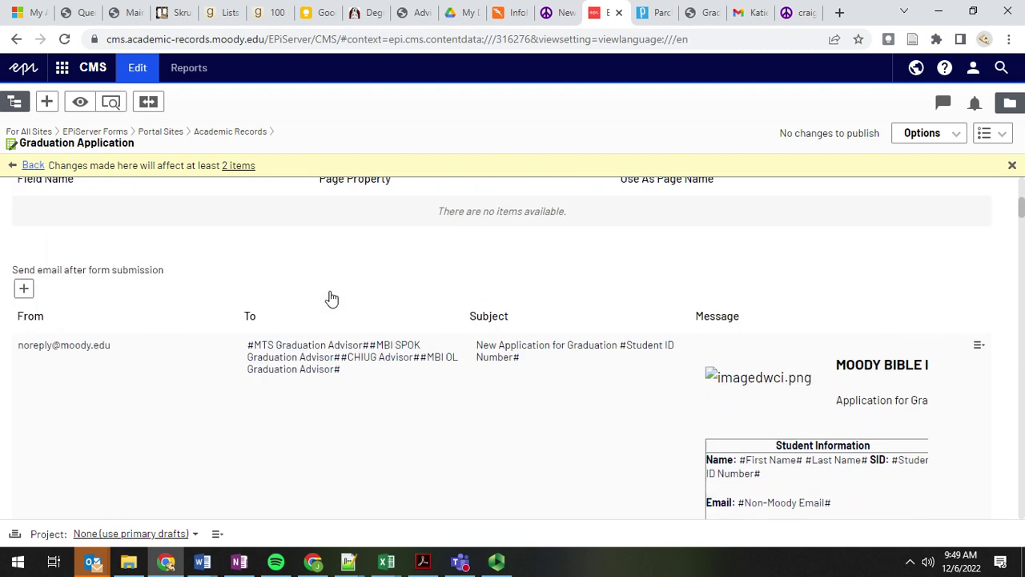
scroll(60, 312, up, 5)
click(32, 334)
scroll(142, 367, down, 8)
scroll(192, 417, down, 1)
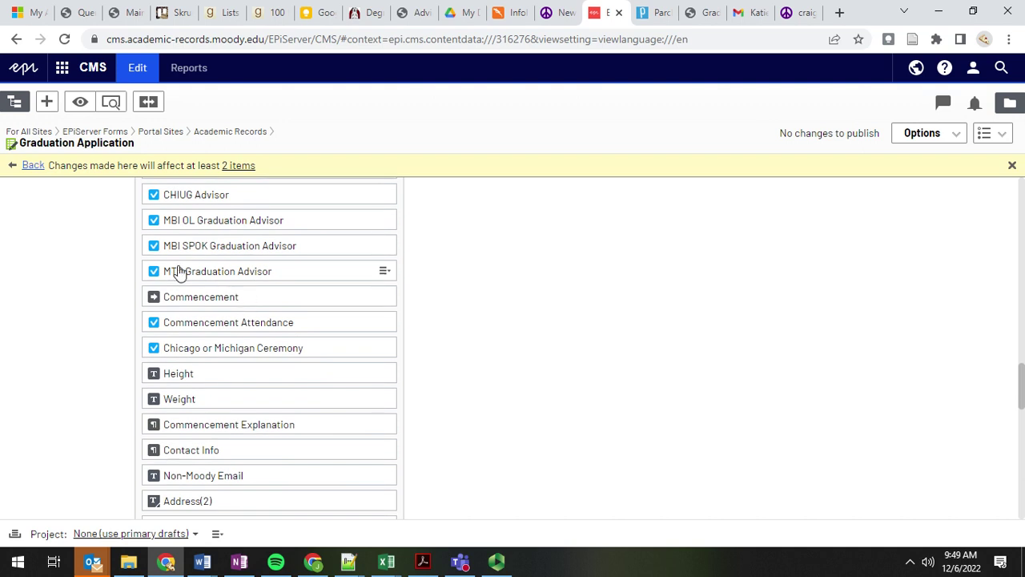
click(382, 248)
click(416, 255)
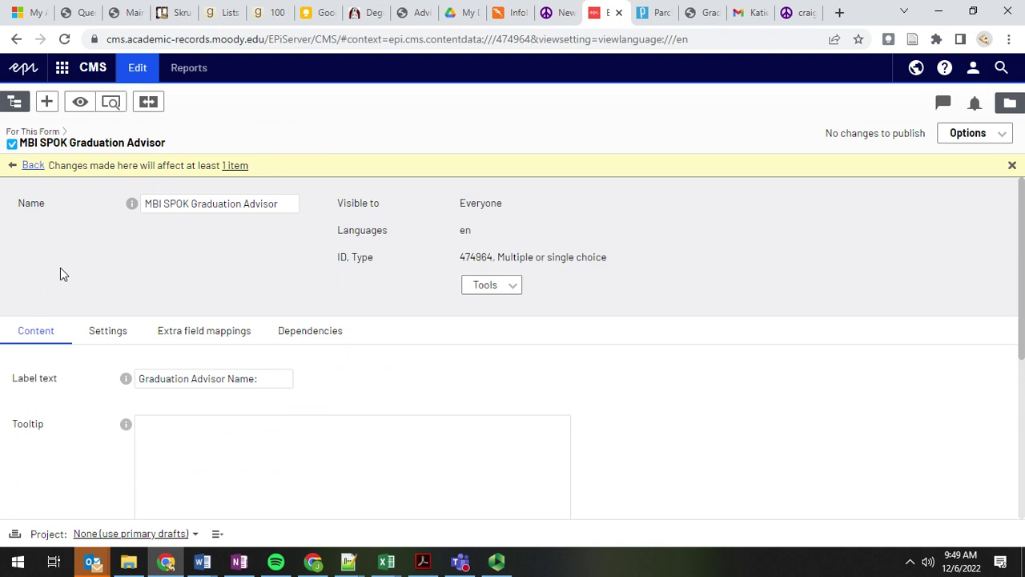
scroll(121, 385, down, 5)
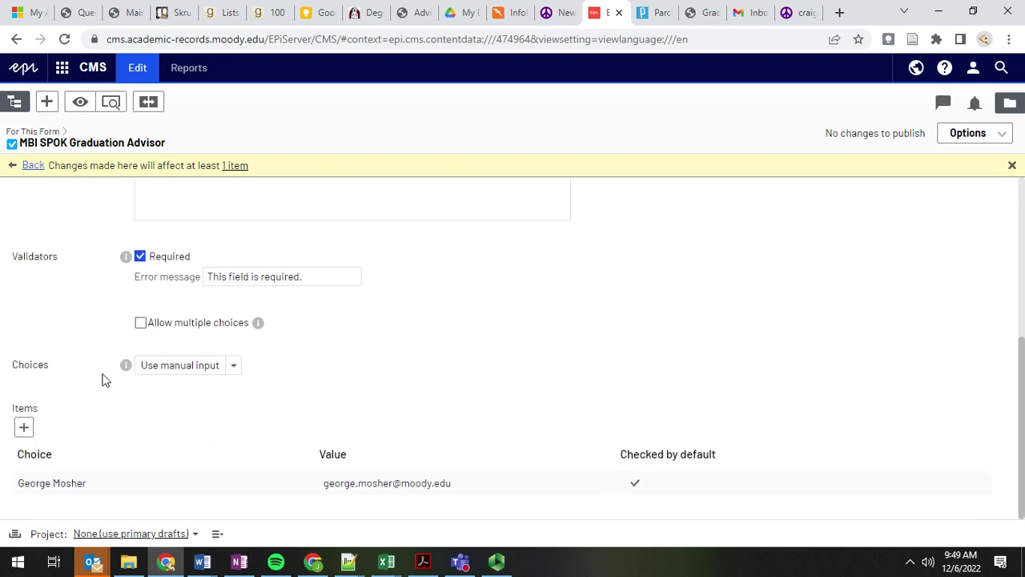
scroll(64, 285, up, 5)
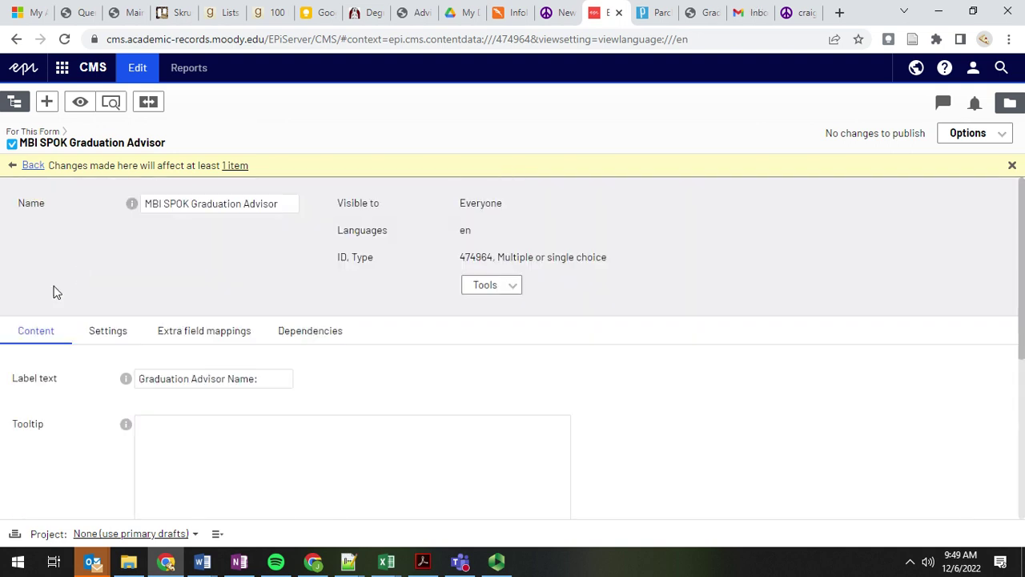
click(32, 166)
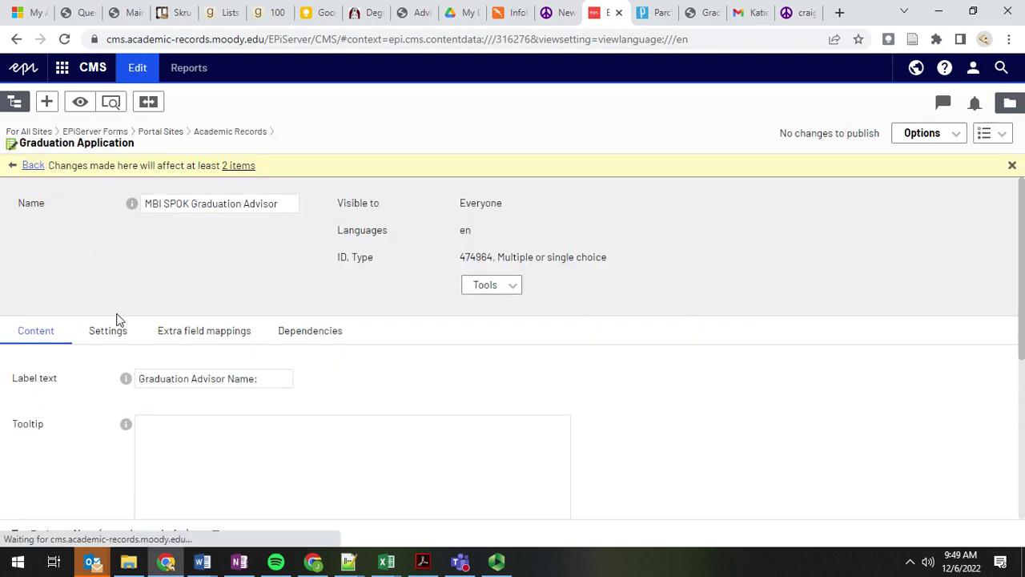
Step: Show the Graduation Application form's settings down to the submission email list
click(94, 339)
scroll(401, 360, down, 5)
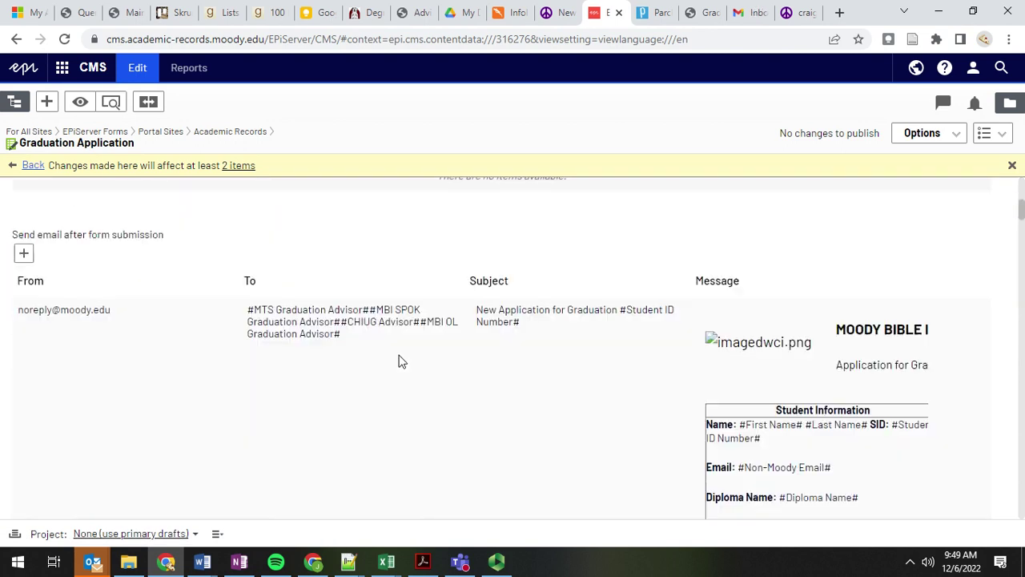
scroll(353, 228, down, 1)
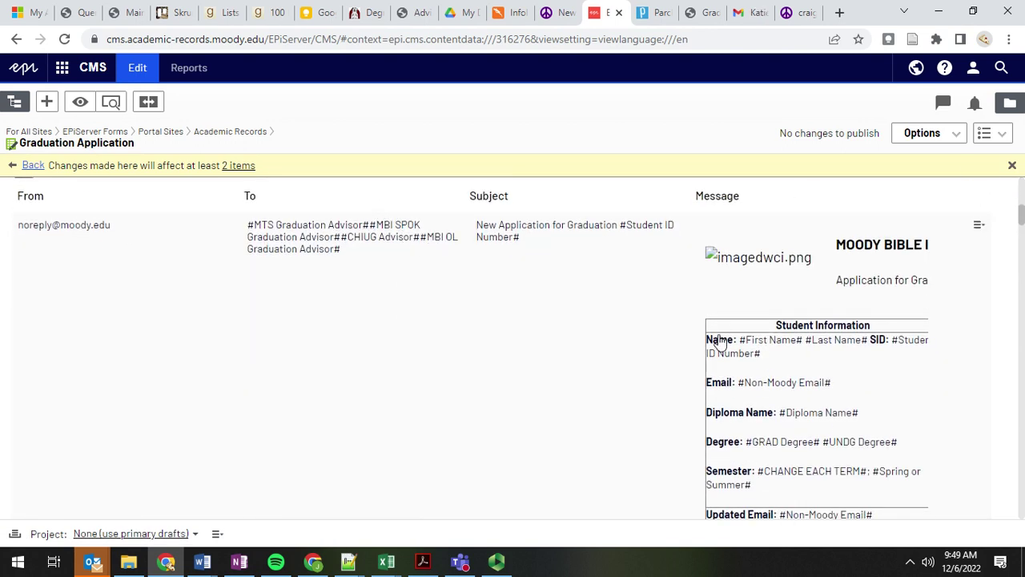
scroll(725, 336, down, 3)
scroll(732, 313, up, 5)
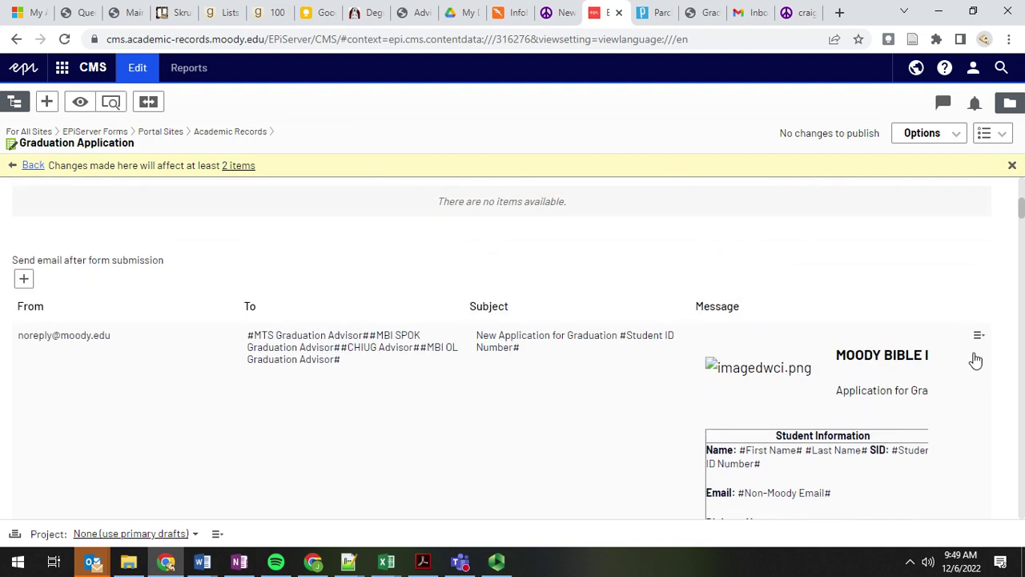
scroll(975, 361, down, 2)
Step: Inspect the advisor notification email's To field addressed to the advisor placeholders, closing without changes
click(978, 189)
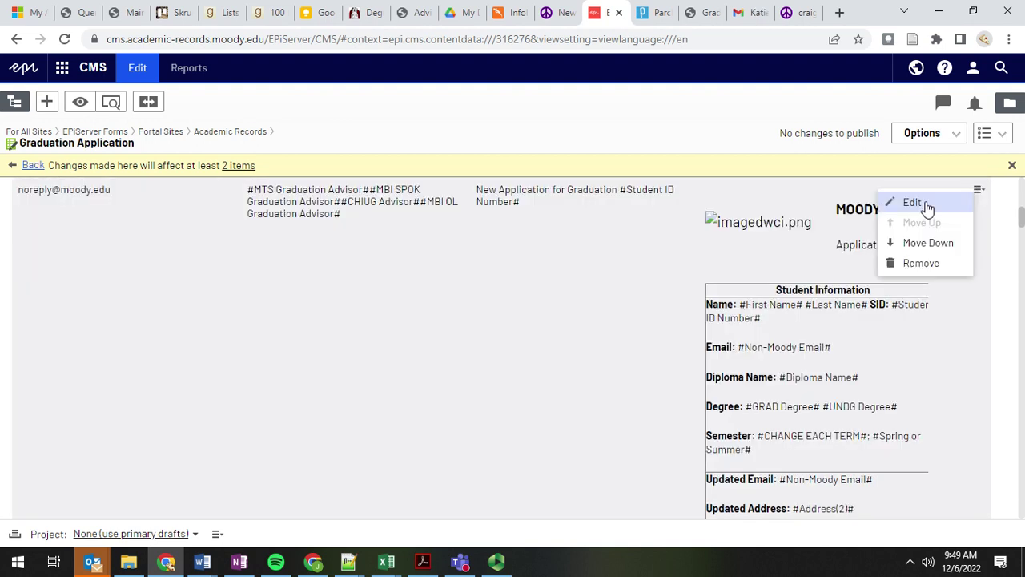
click(914, 202)
click(485, 195)
drag(471, 190, 538, 199)
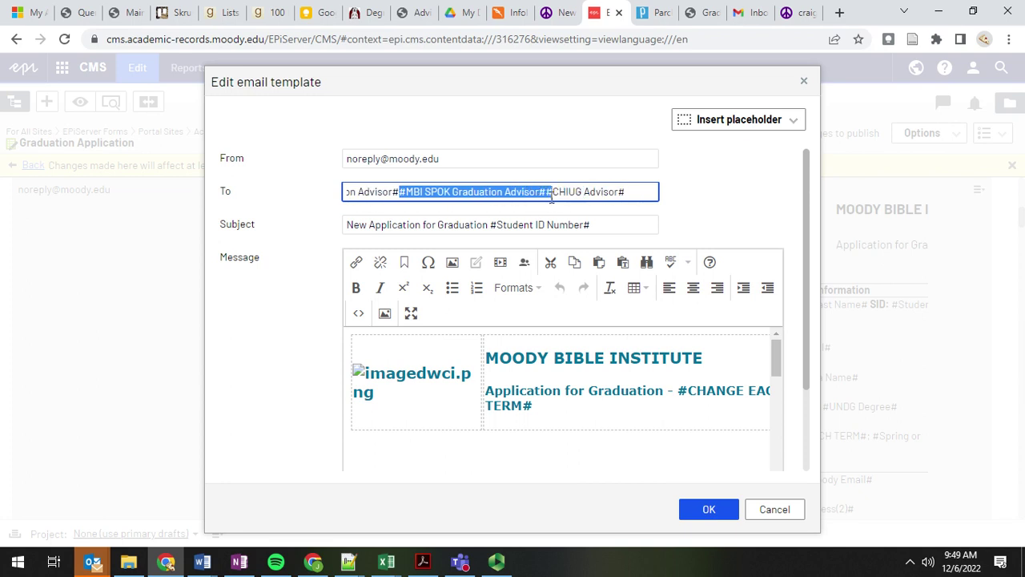
click(765, 513)
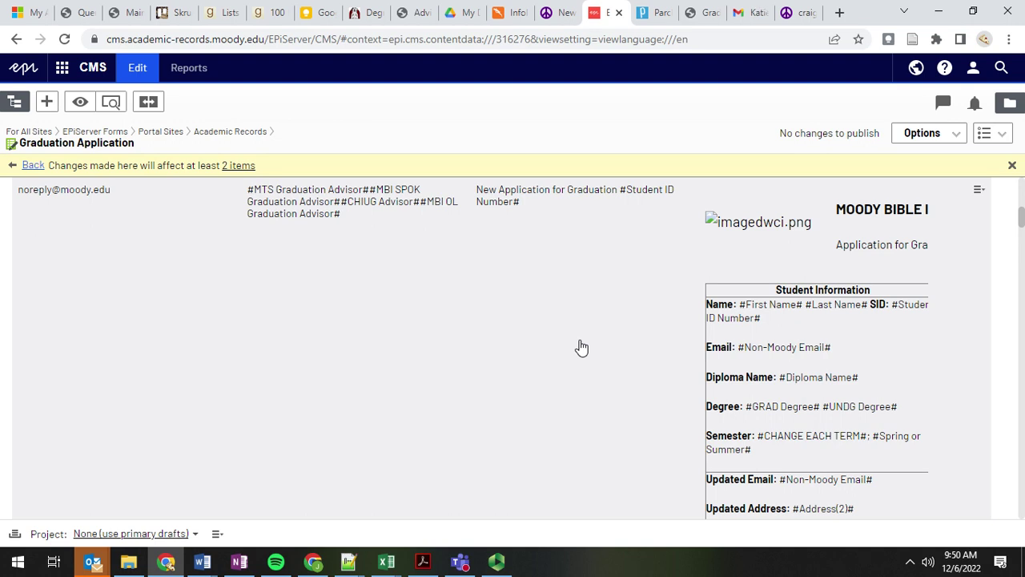
Step: Dismiss the page view list and scroll through the confirmation and records email templates
click(999, 141)
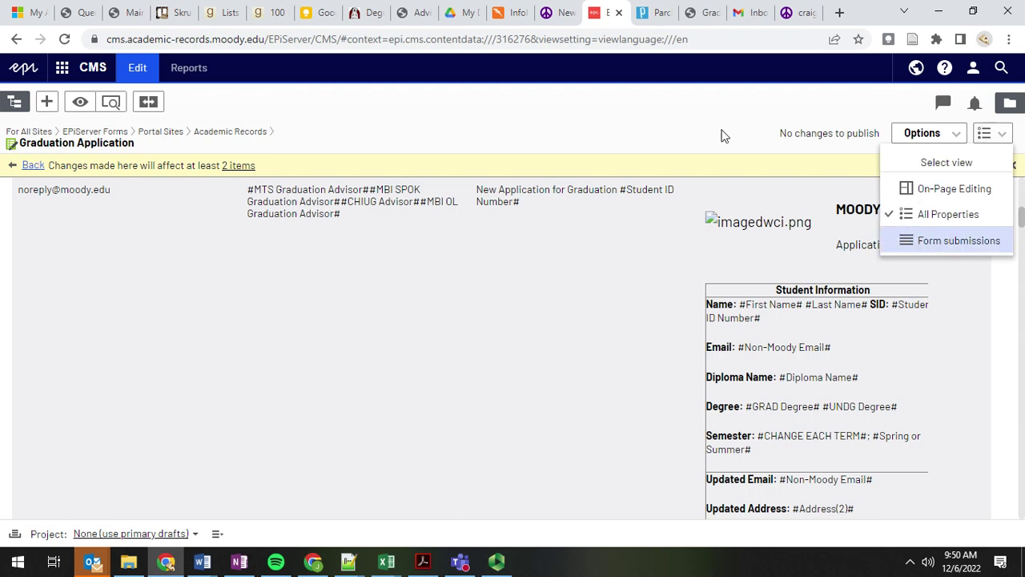
click(672, 131)
scroll(358, 425, down, 10)
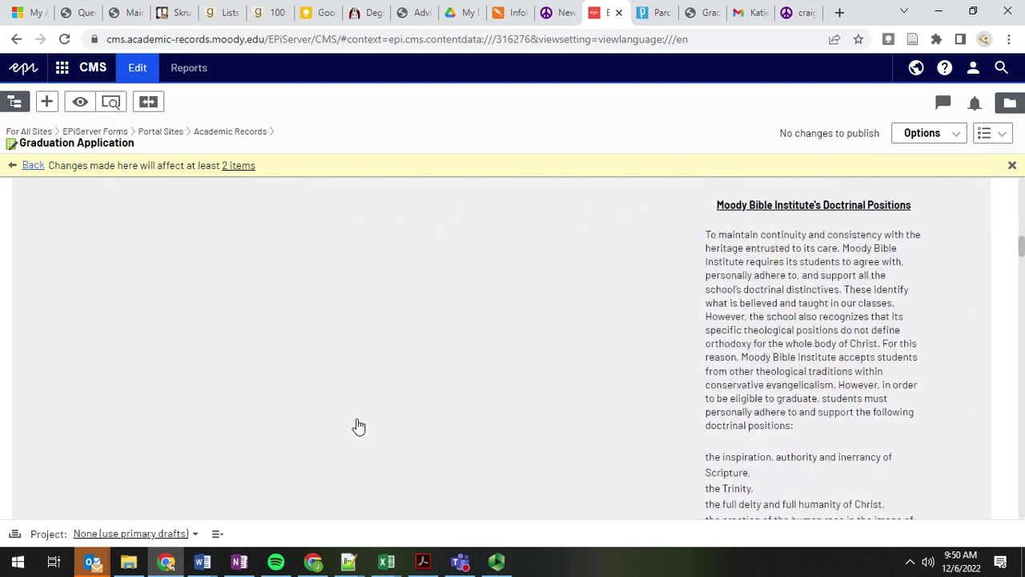
scroll(357, 426, down, 10)
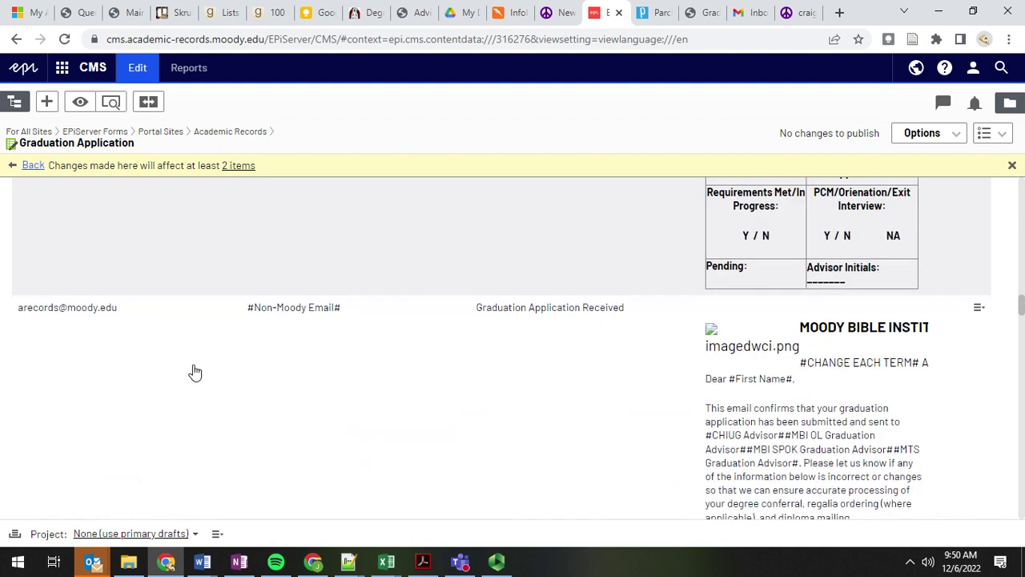
scroll(195, 373, down, 1)
scroll(358, 362, down, 2)
scroll(358, 361, down, 10)
scroll(358, 361, up, 1)
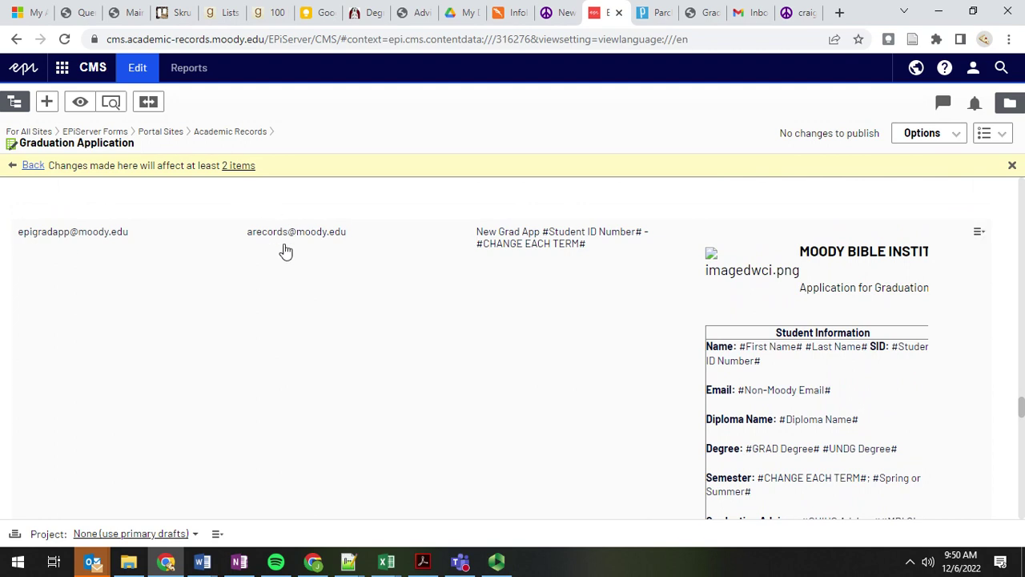
scroll(229, 267, down, 1)
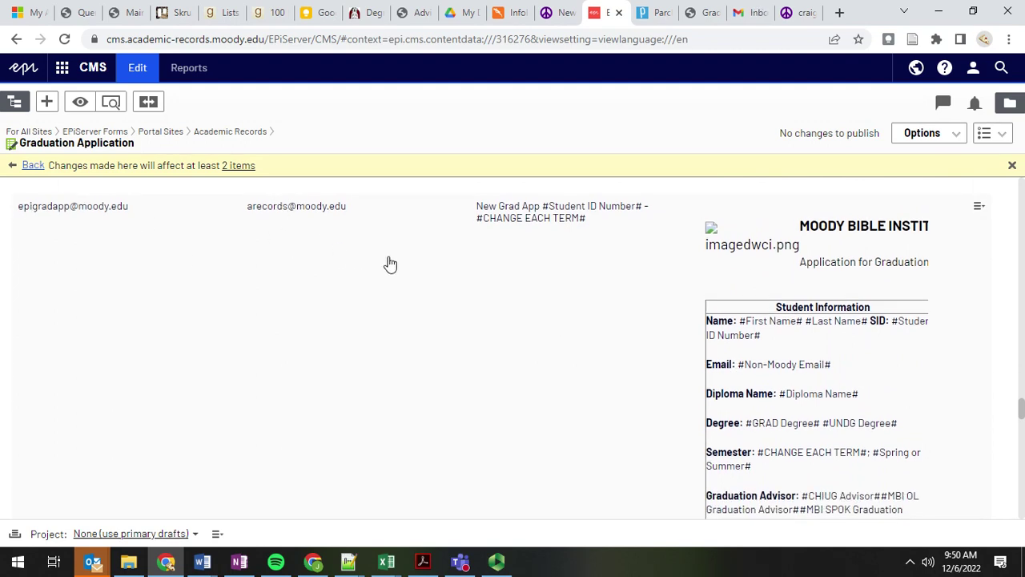
scroll(419, 359, down, 1)
scroll(345, 355, up, 2)
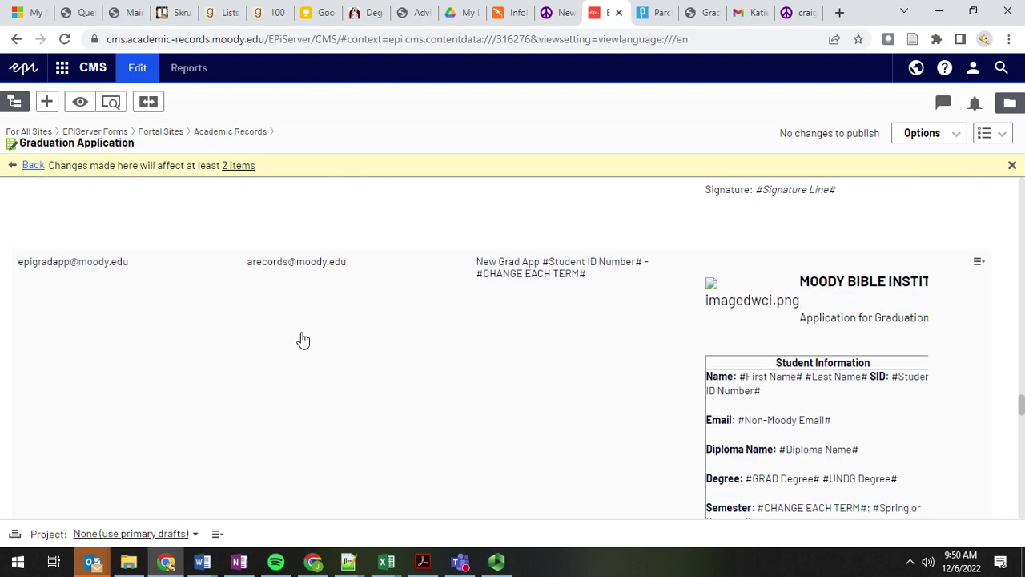
scroll(245, 304, down, 3)
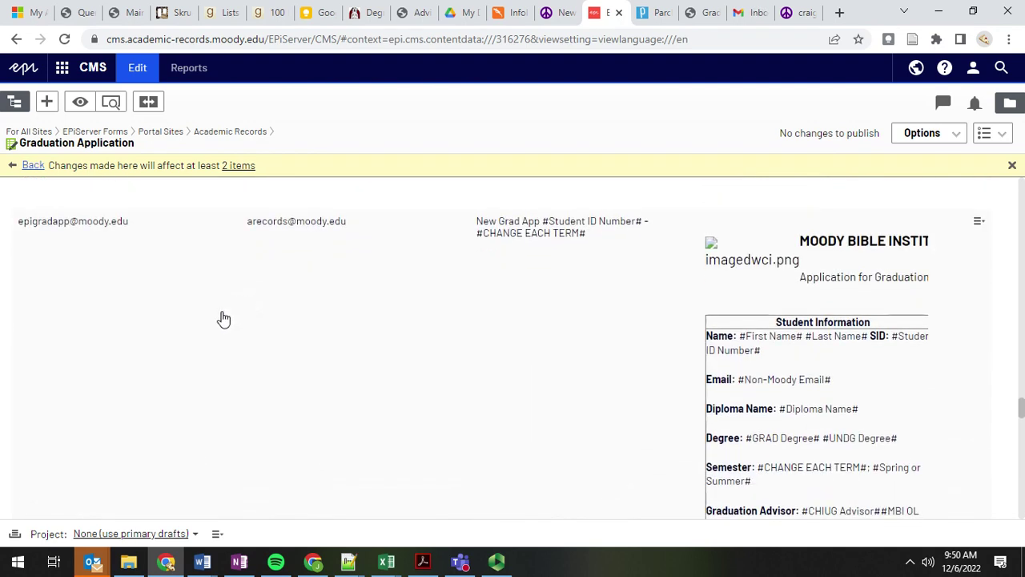
Step: Finish reviewing the email templates and bring the Panopto recorder window to the front
scroll(261, 283, down, 1)
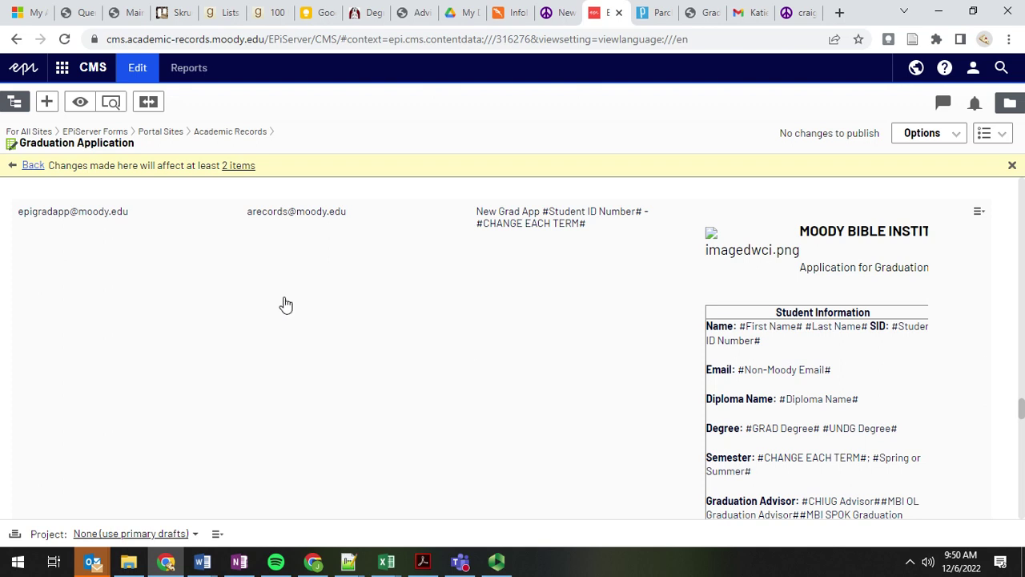
scroll(241, 321, down, 1)
scroll(295, 247, up, 1)
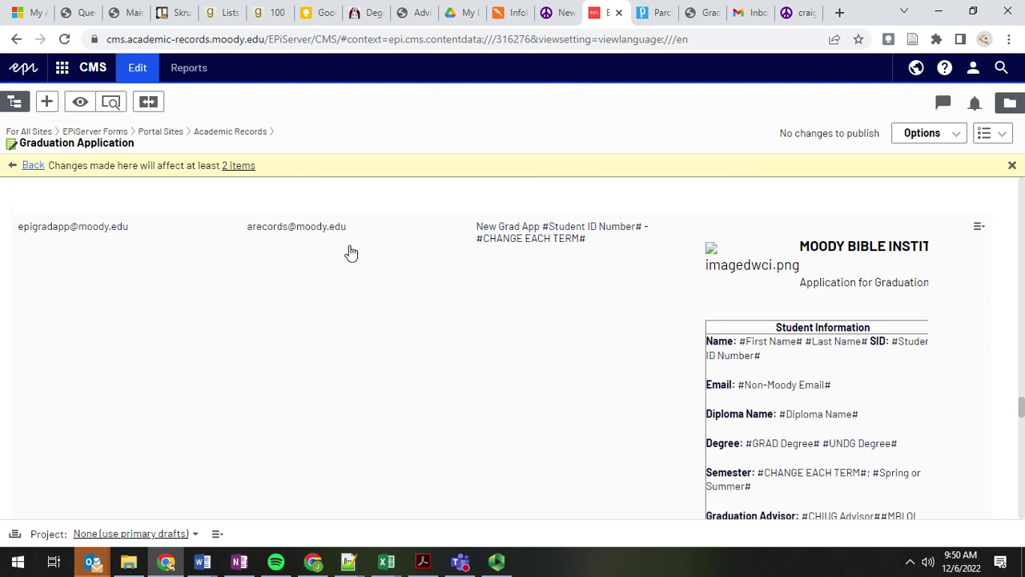
scroll(313, 360, down, 15)
scroll(313, 362, up, 10)
scroll(312, 364, down, 4)
scroll(313, 364, down, 2)
scroll(443, 258, down, 2)
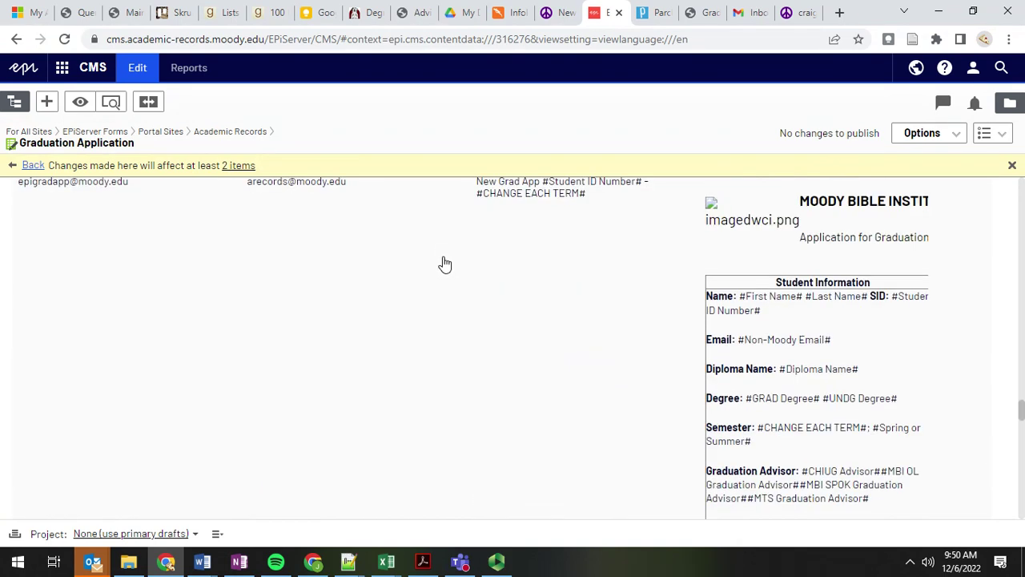
scroll(556, 405, down, 8)
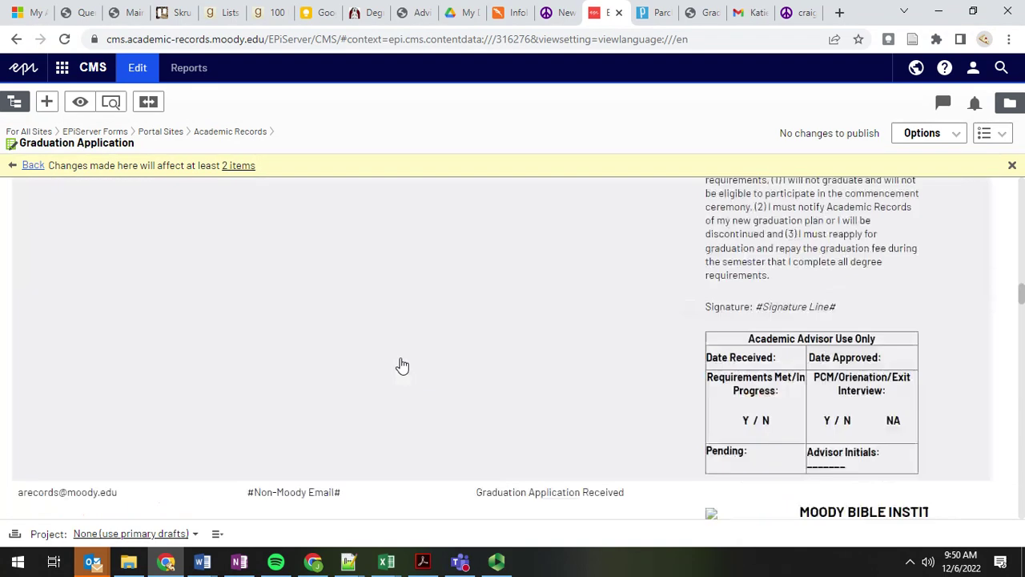
scroll(402, 365, up, 15)
scroll(414, 352, down, 5)
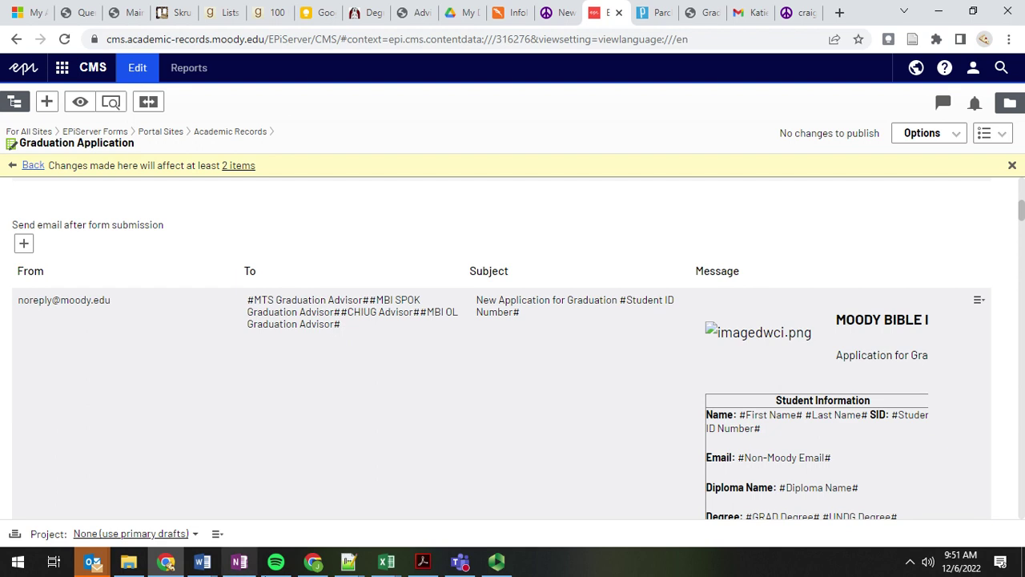
scroll(316, 221, up, 1)
scroll(264, 256, up, 3)
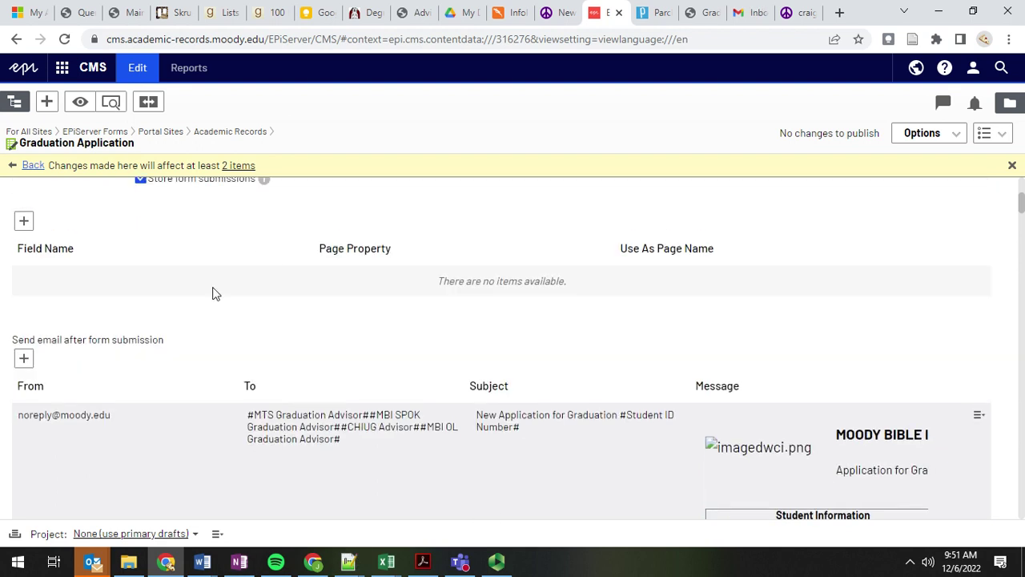
click(497, 562)
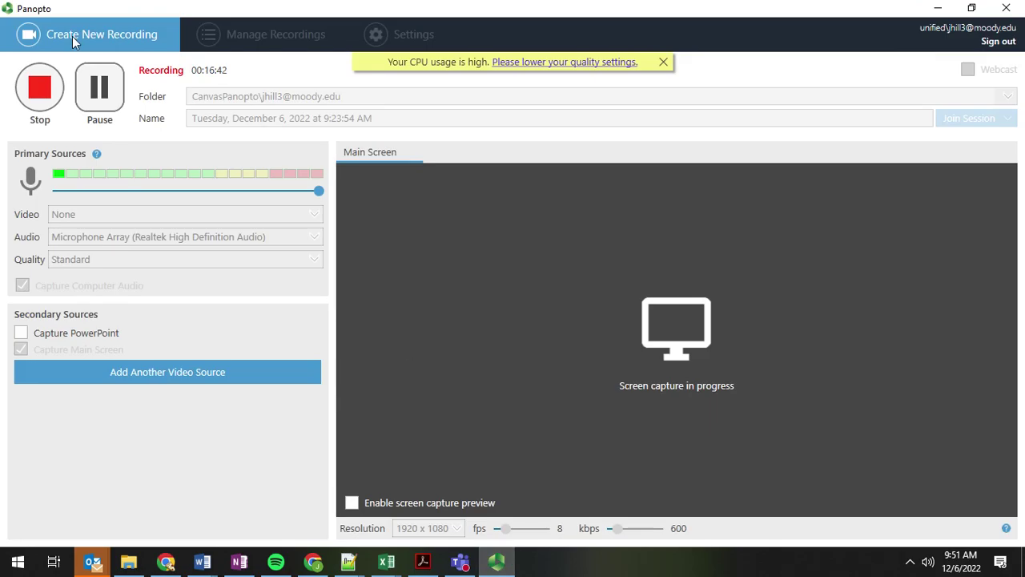